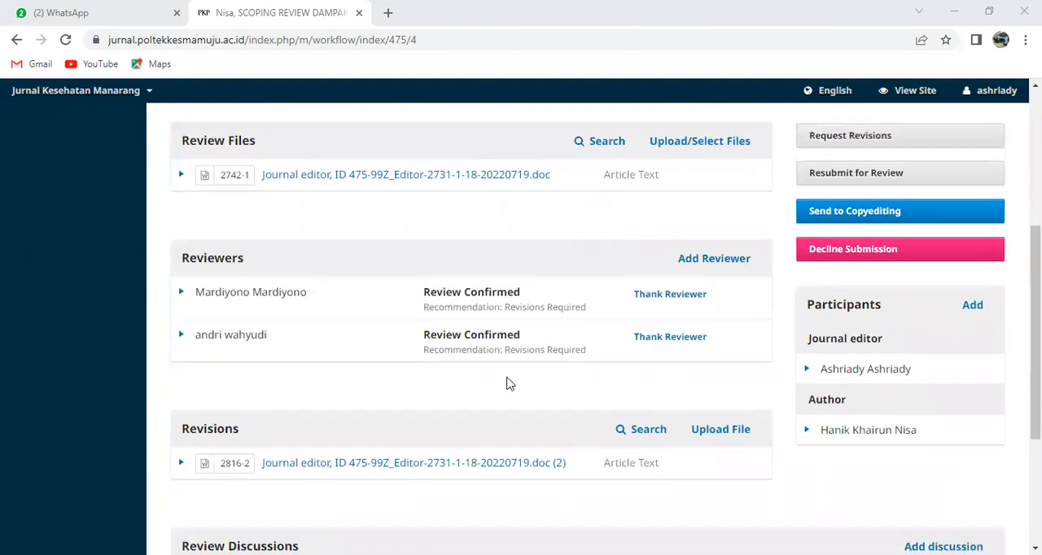
scroll(506, 381, down, 1)
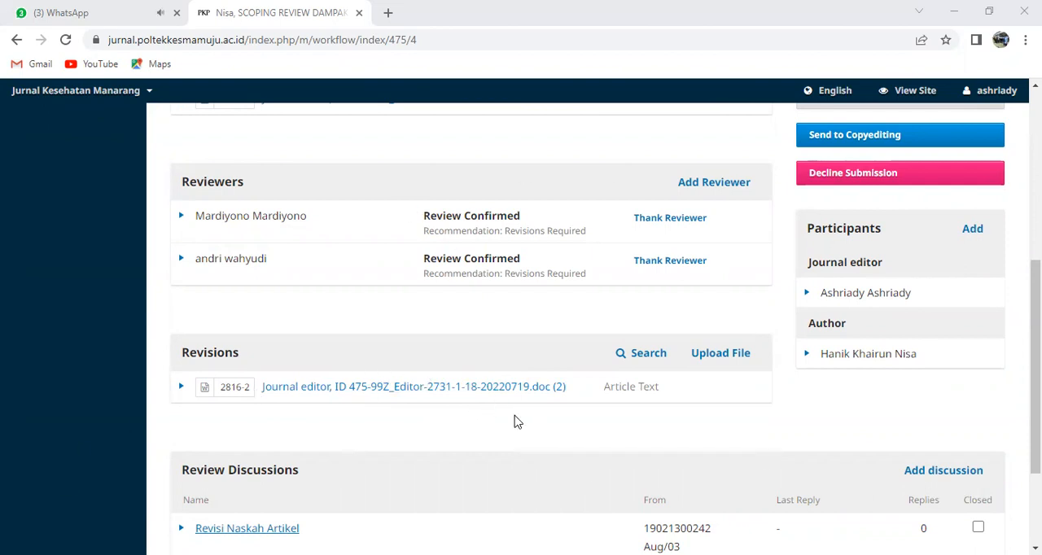
Examine the submission's review stage, including the round status, review files, reviewer recommendations, revisions and review discussions
scroll(514, 422, down, 1)
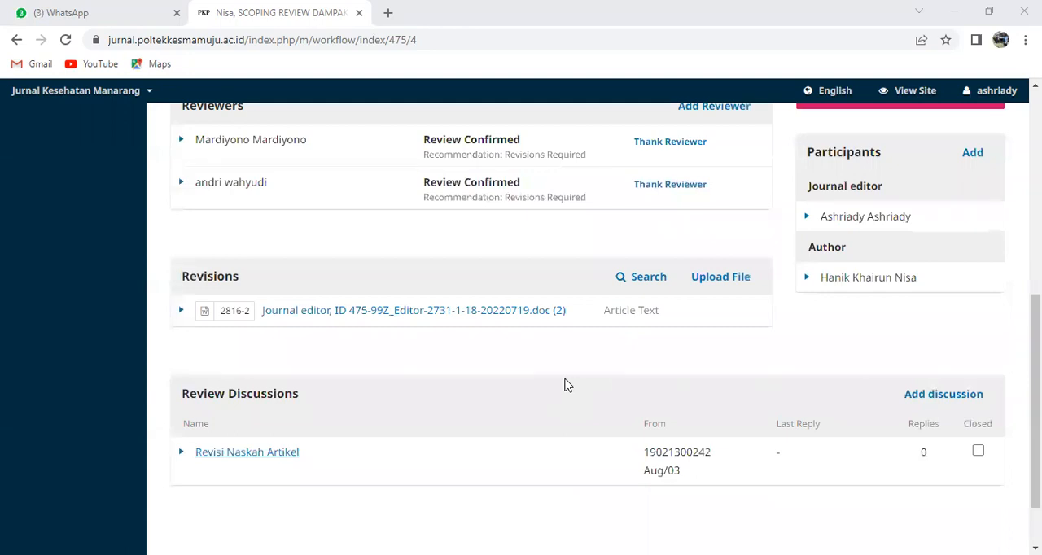
scroll(576, 411, up, 1)
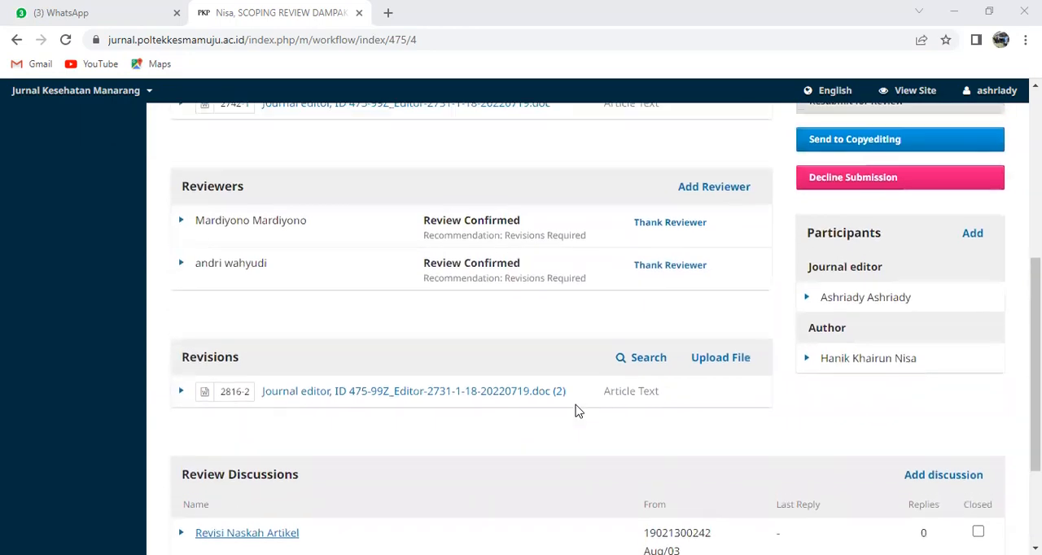
scroll(576, 412, up, 2)
scroll(577, 411, up, 2)
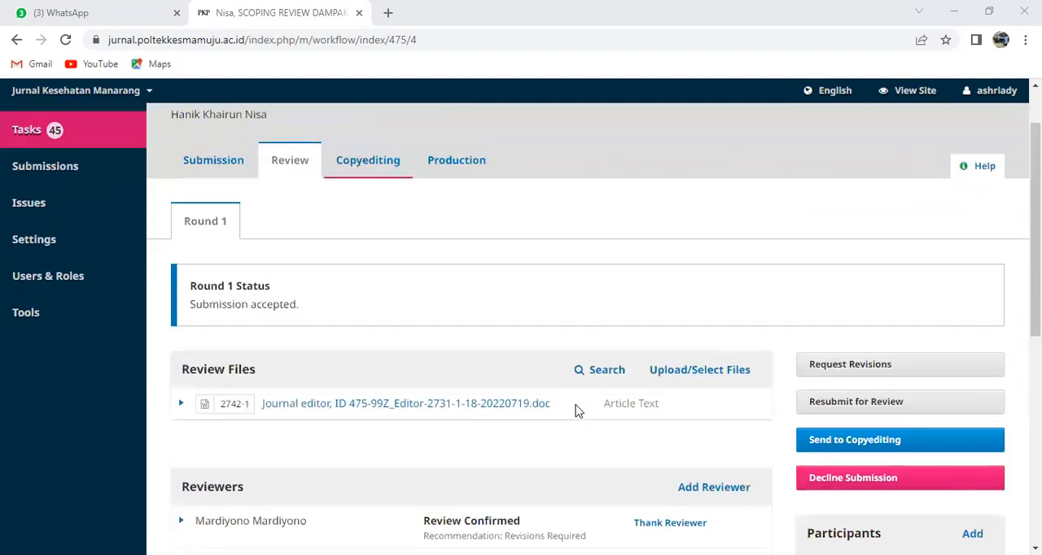
scroll(576, 410, down, 1)
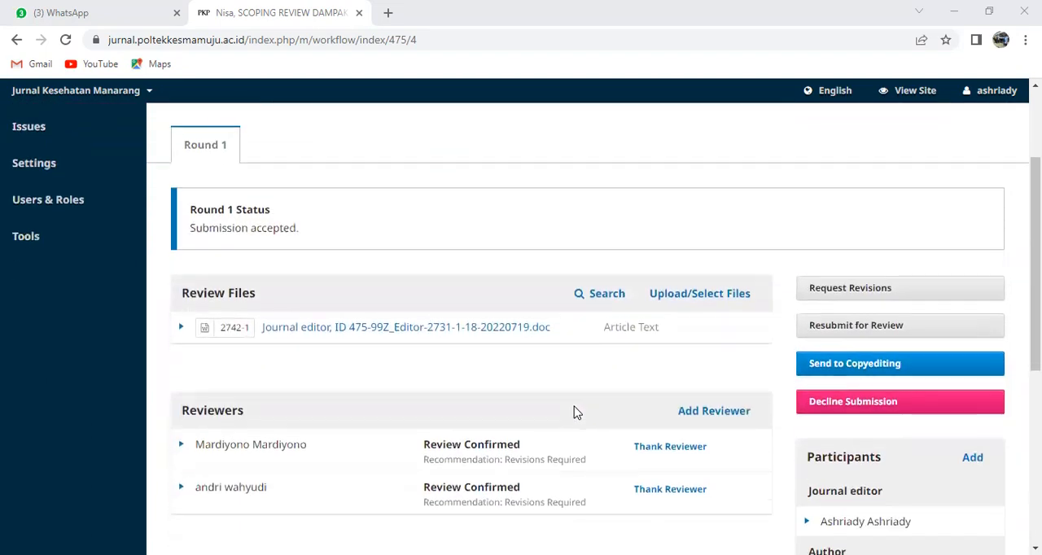
scroll(568, 412, down, 4)
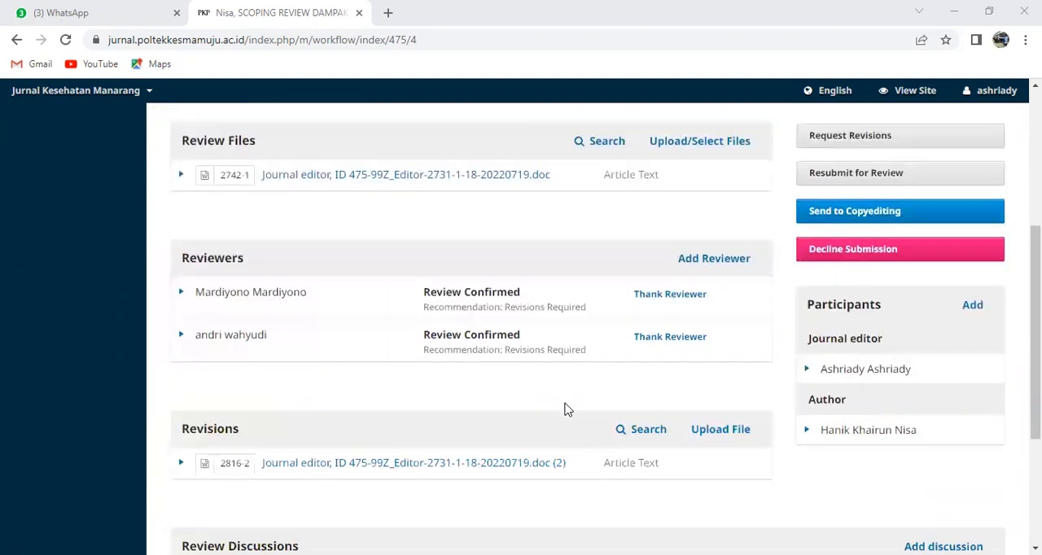
scroll(568, 408, down, 1)
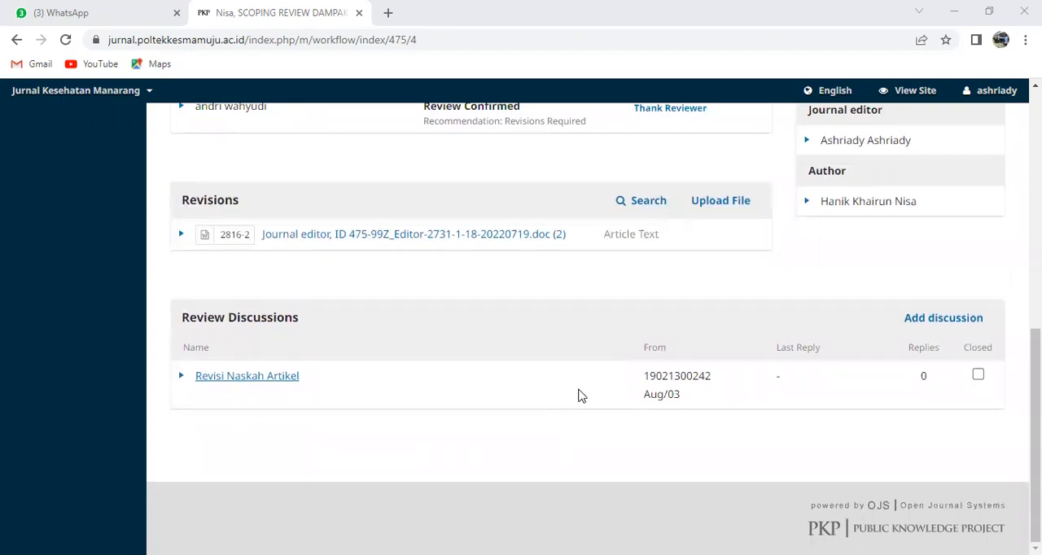
scroll(581, 396, up, 3)
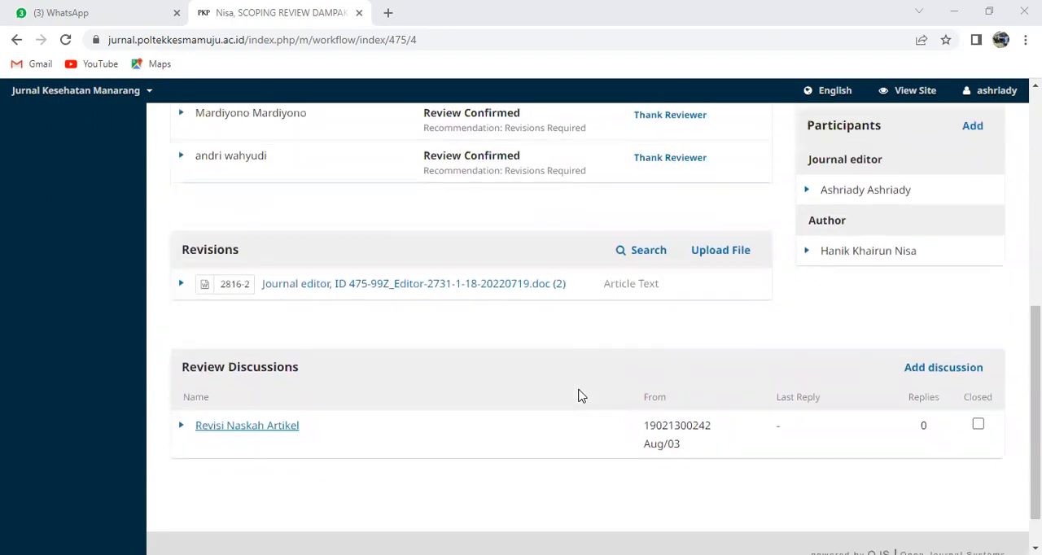
scroll(581, 396, up, 1)
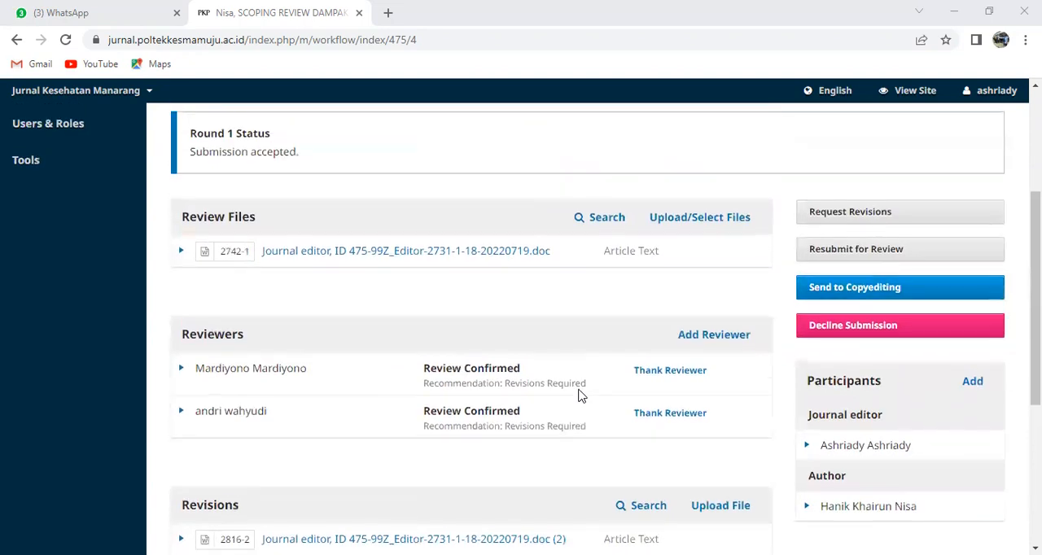
scroll(582, 396, up, 1)
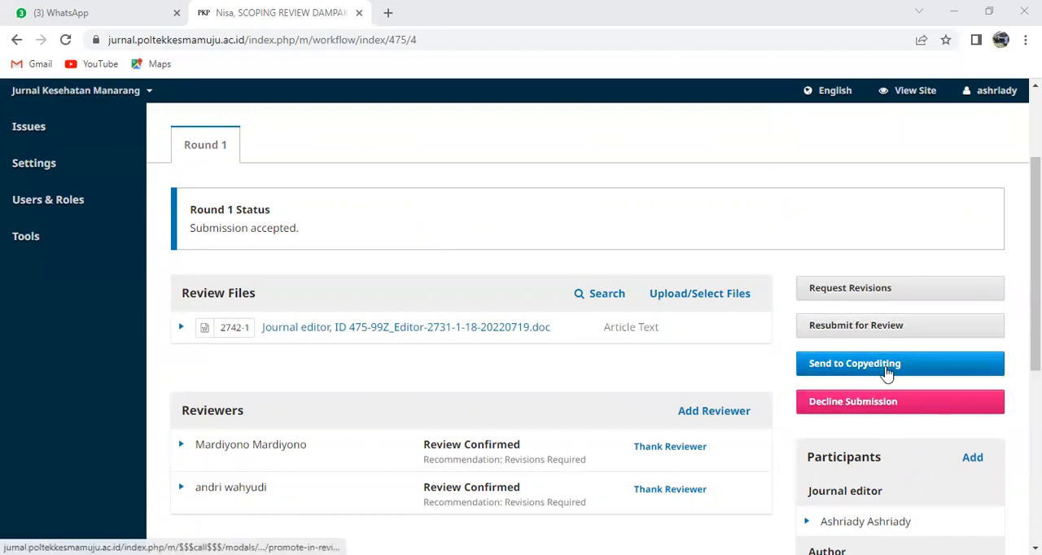
Send the submission to copyediting, excluding the reviewer attachment ending in "reviewed.doc" and the revision file, and record the editorial decision
click(889, 372)
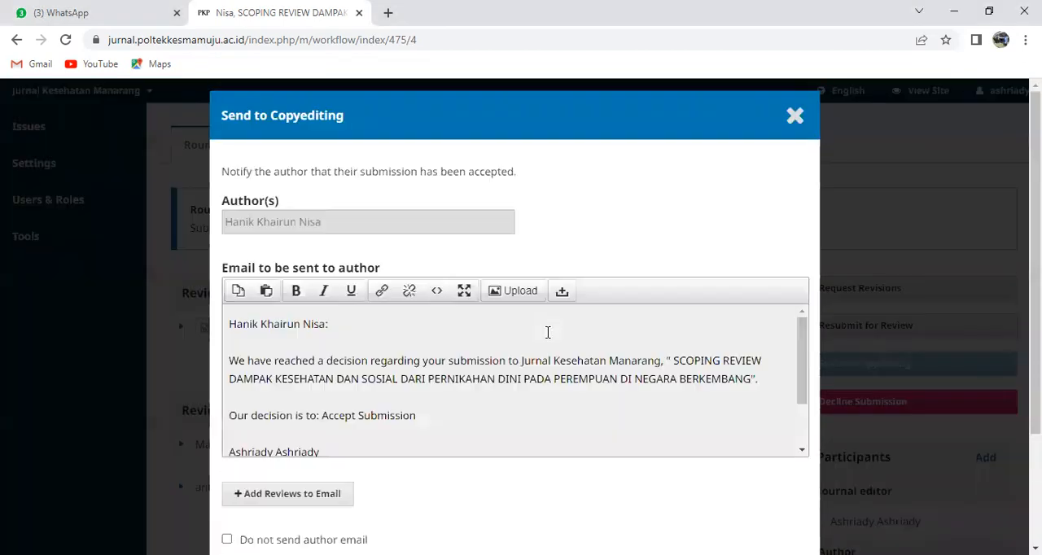
scroll(545, 332, down, 3)
scroll(516, 488, down, 3)
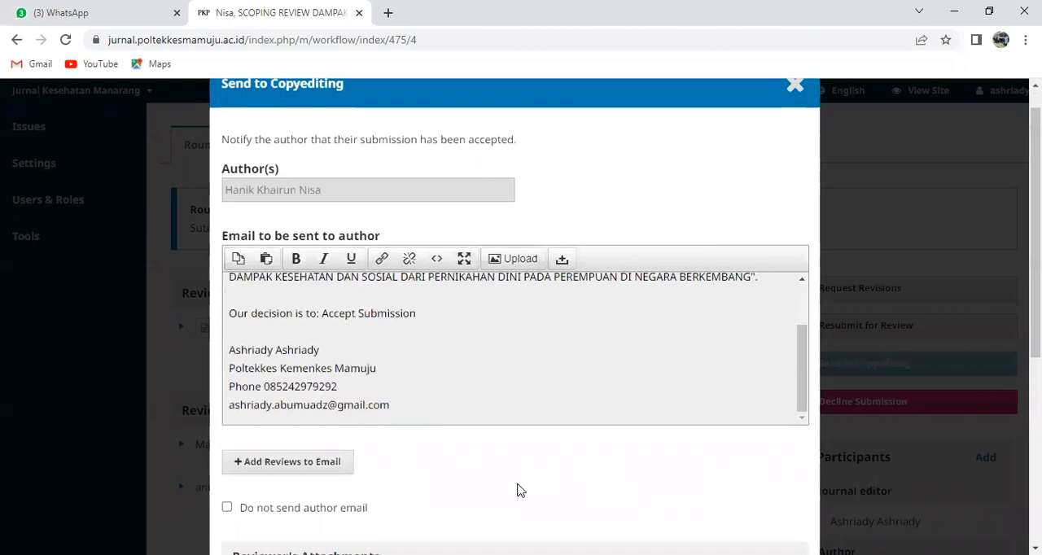
scroll(502, 485, down, 1)
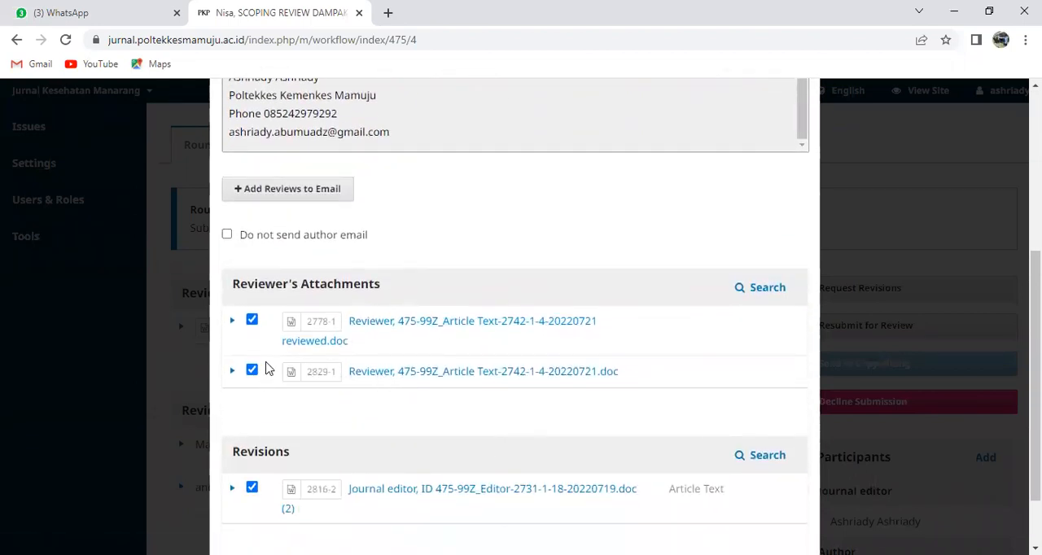
click(253, 322)
click(252, 489)
scroll(424, 446, down, 1)
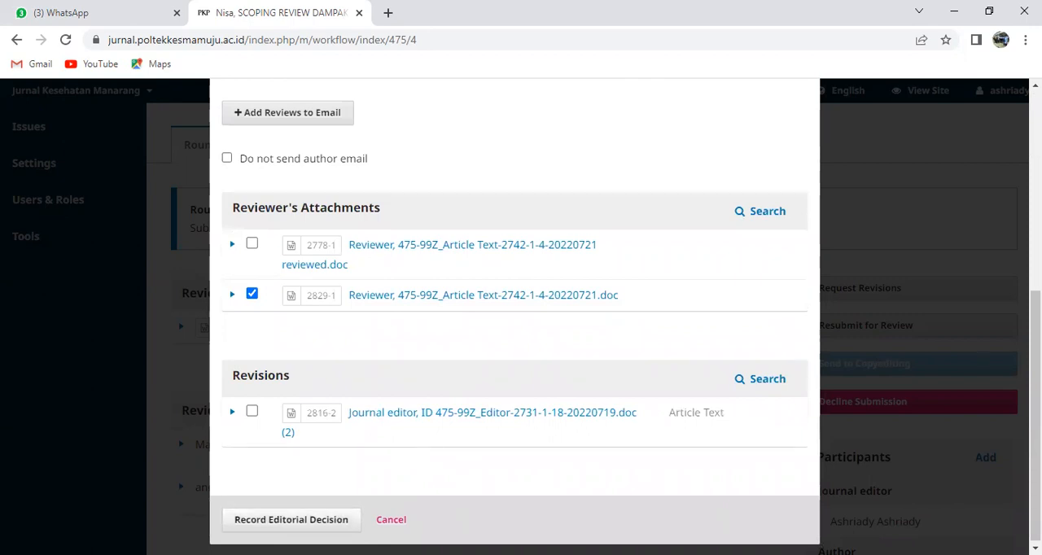
click(297, 526)
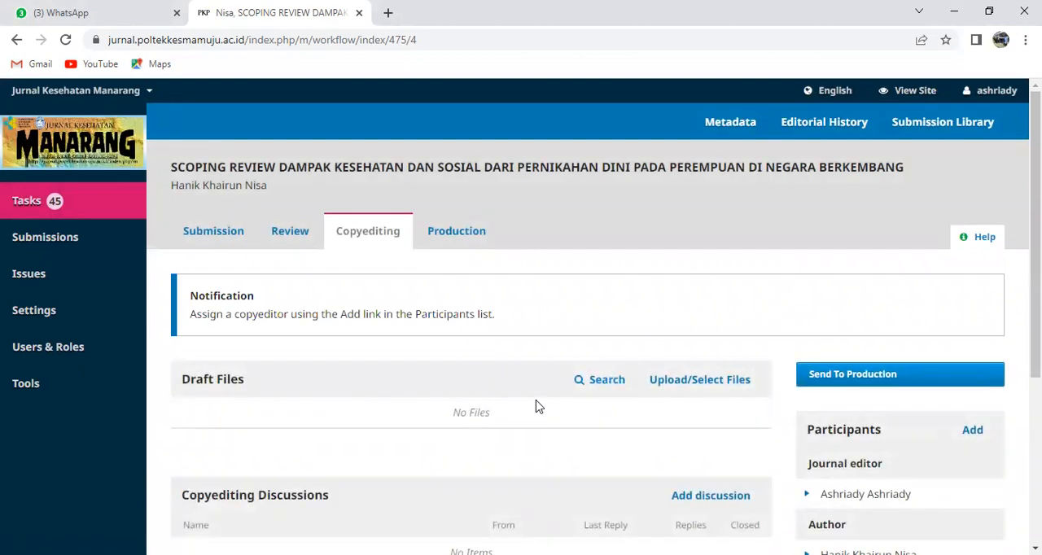
Examine the Copyediting stage, including its draft files, discussions, copyedited files and participants
scroll(506, 421, down, 1)
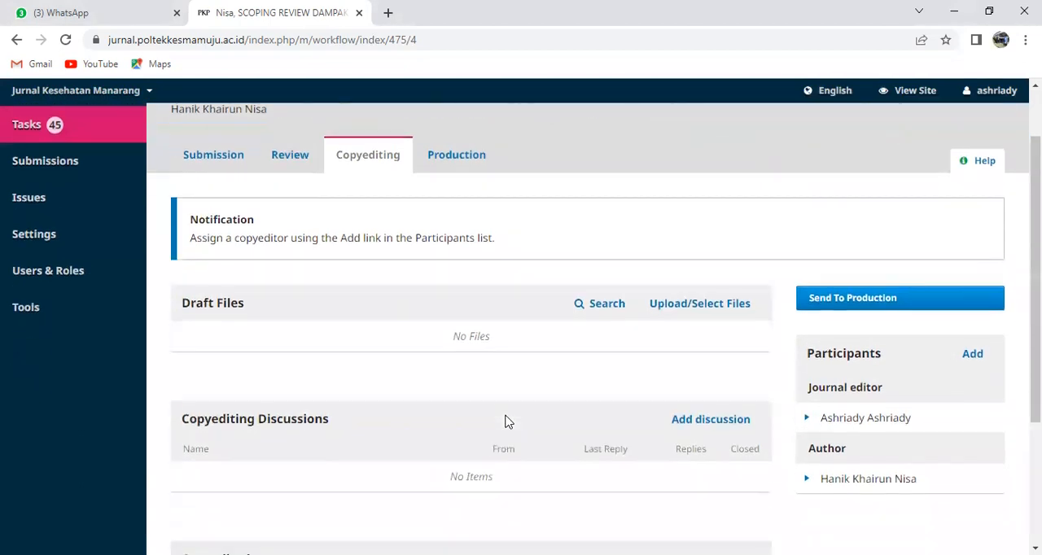
scroll(521, 420, up, 1)
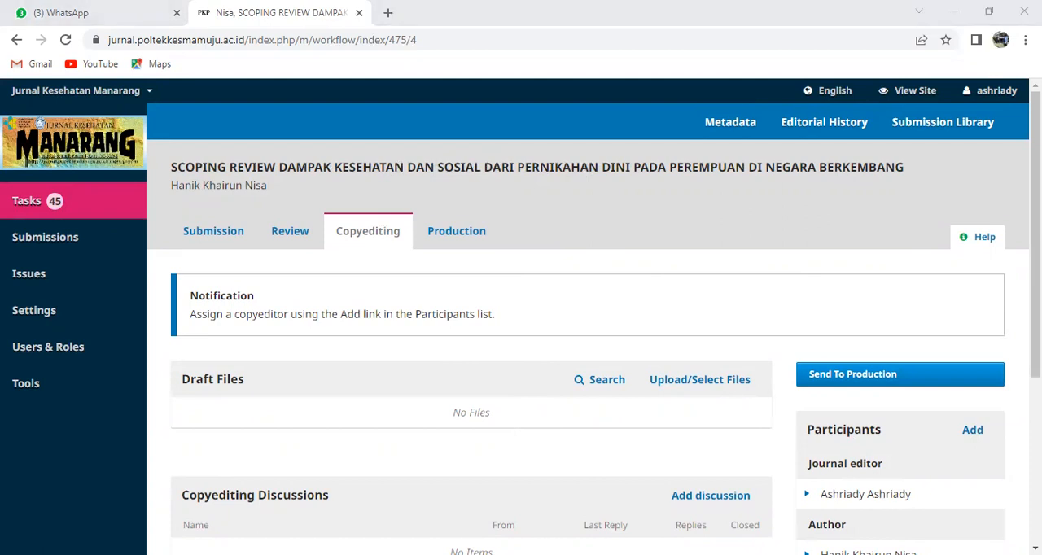
click(380, 217)
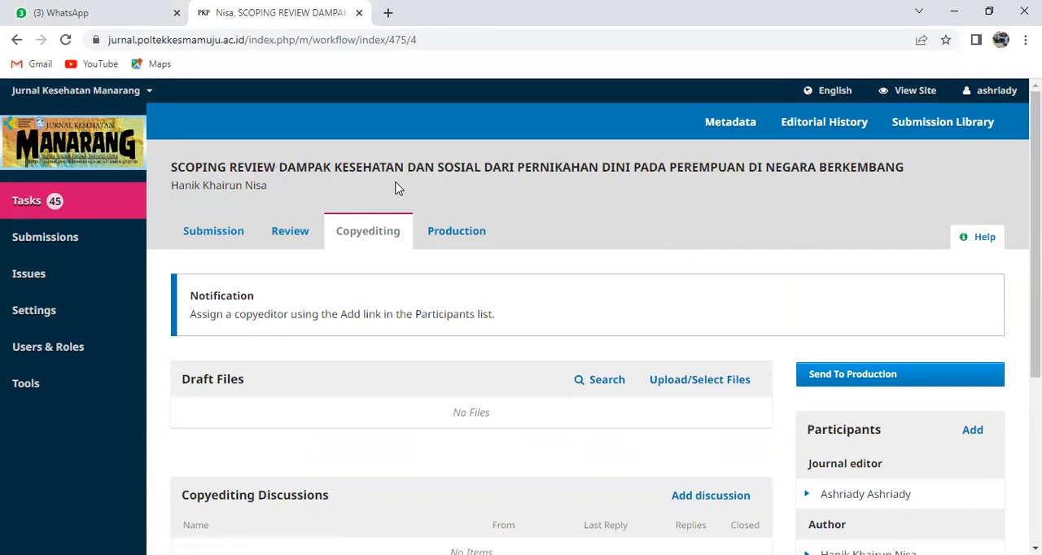
scroll(501, 259, down, 1)
scroll(501, 259, up, 1)
scroll(644, 268, down, 3)
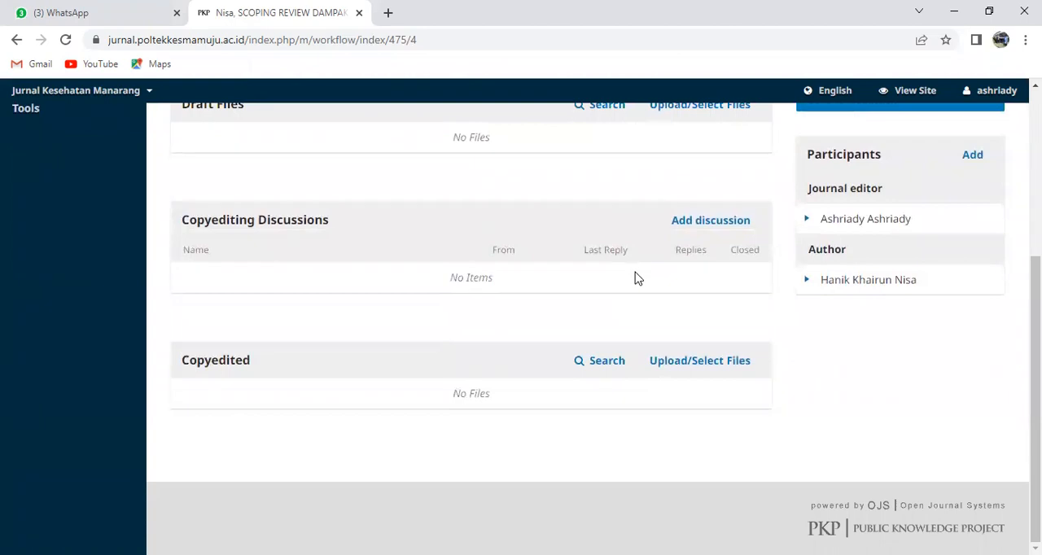
scroll(636, 279, up, 3)
scroll(640, 274, up, 1)
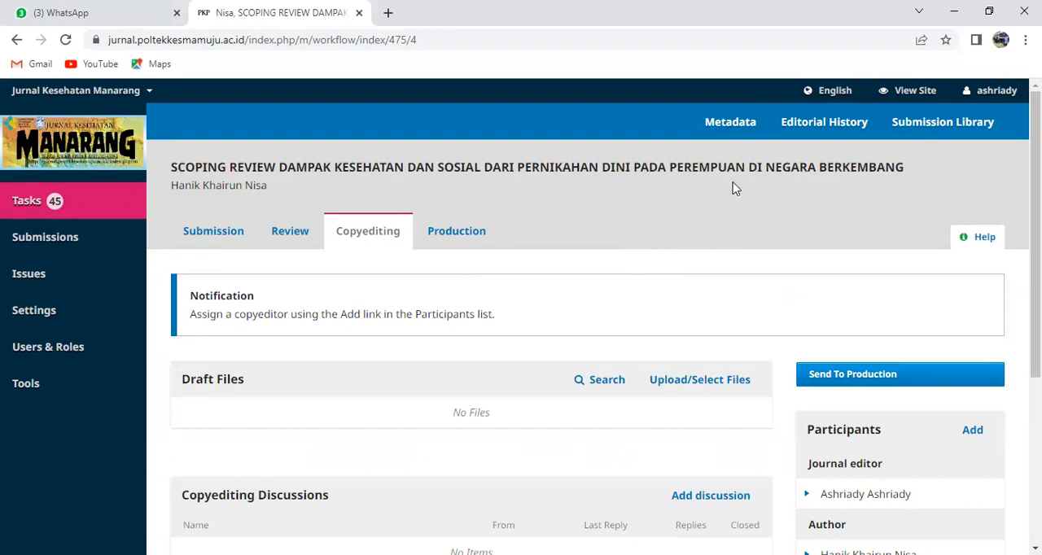
Open the submission's metadata and set the submission language to English
click(727, 133)
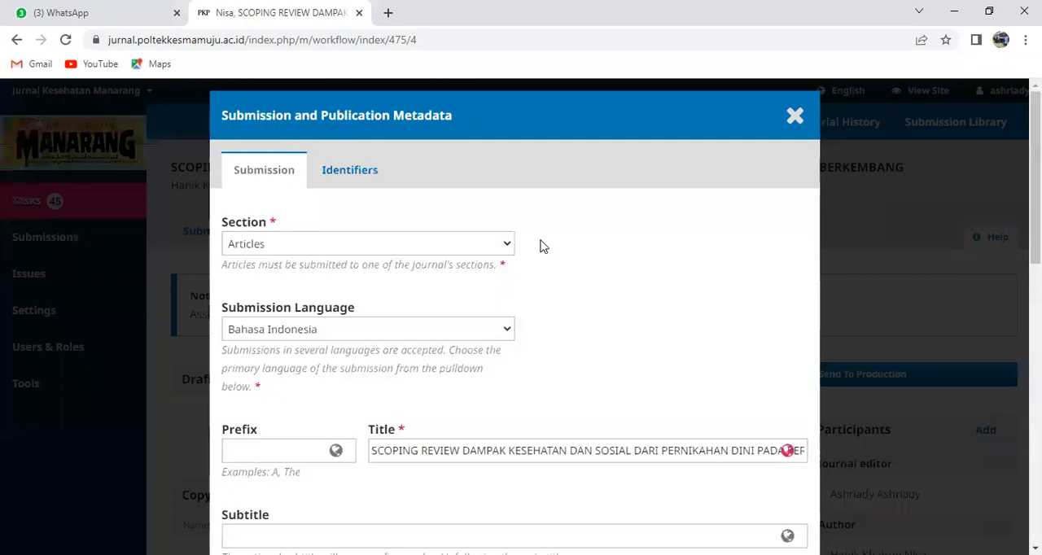
scroll(543, 246, down, 2)
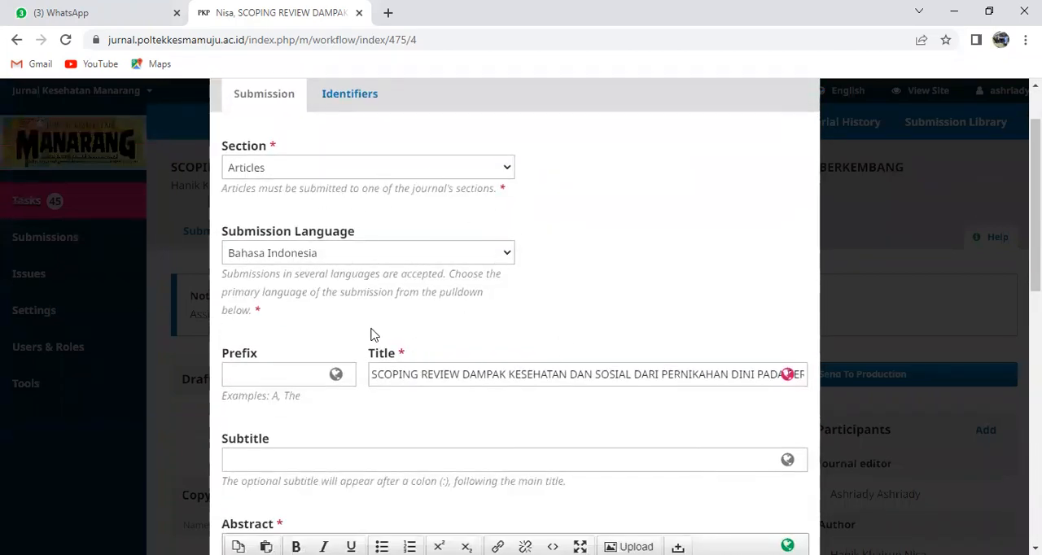
scroll(383, 321, down, 2)
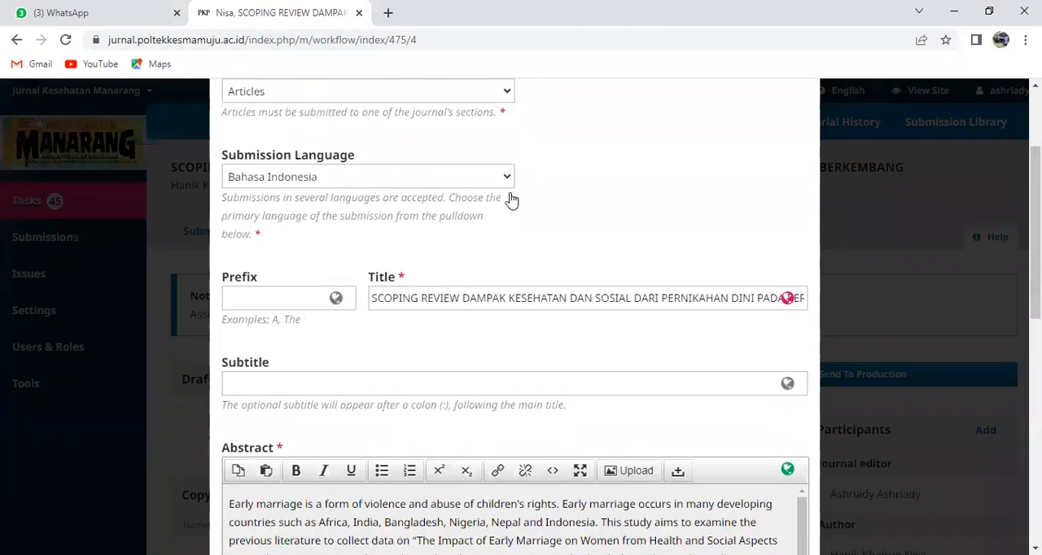
scroll(508, 182, up, 2)
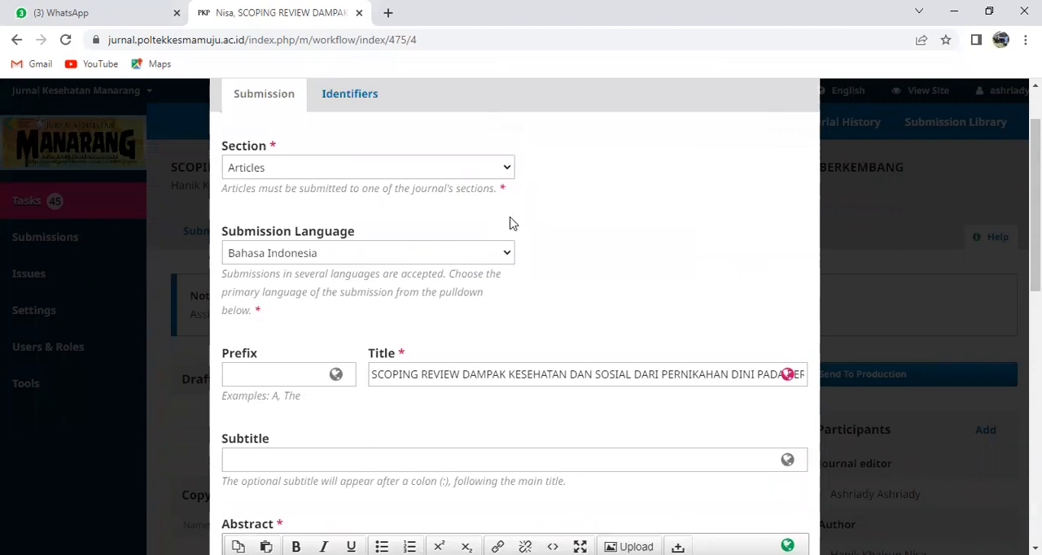
click(508, 257)
click(283, 276)
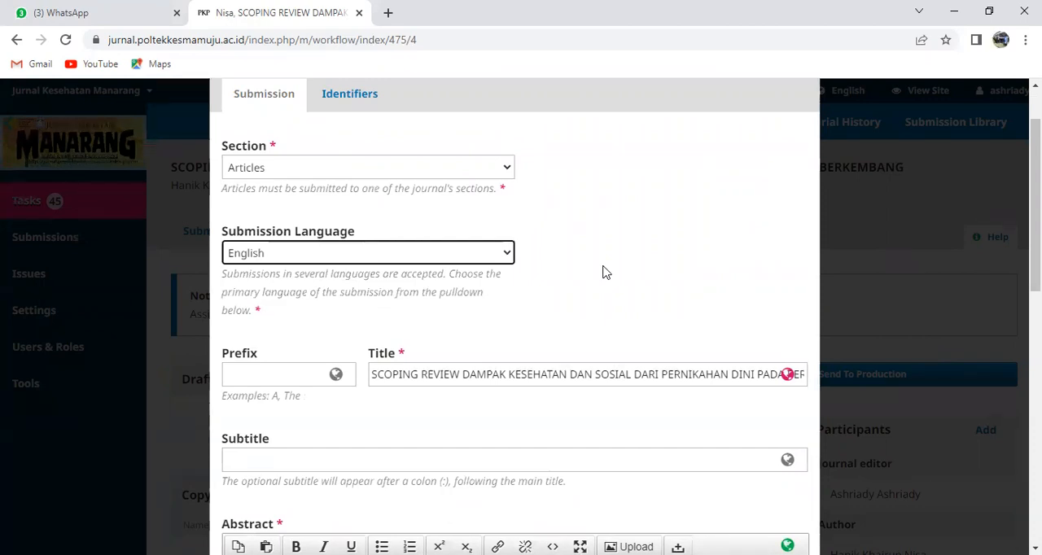
Replace the all-caps title with the copied version ending in "Pernikahan Dini pada Perempuan di Negara Berkembang: Scoping Review", staying on the unsaved form
scroll(560, 273, down, 1)
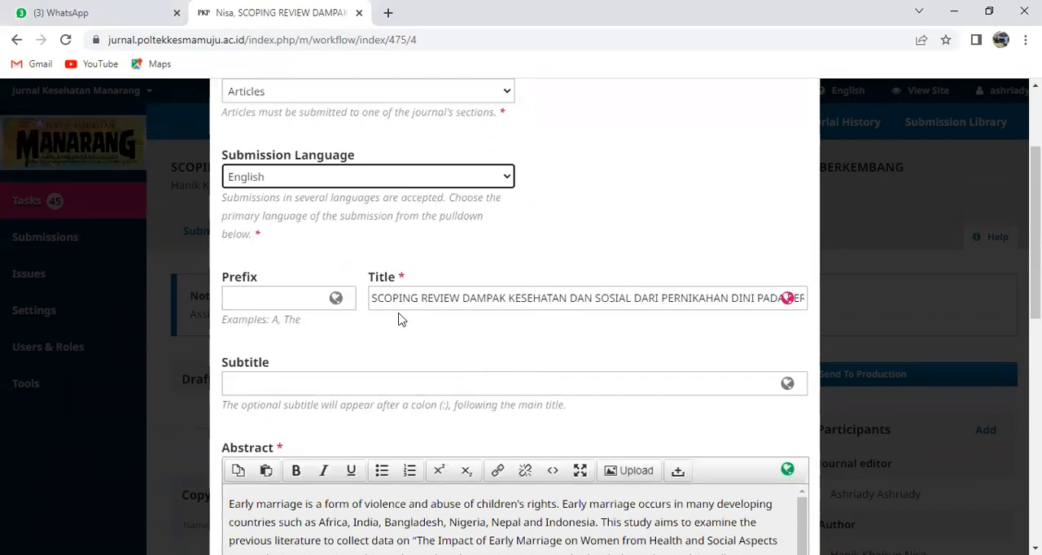
click(373, 303)
drag(373, 303, 889, 333)
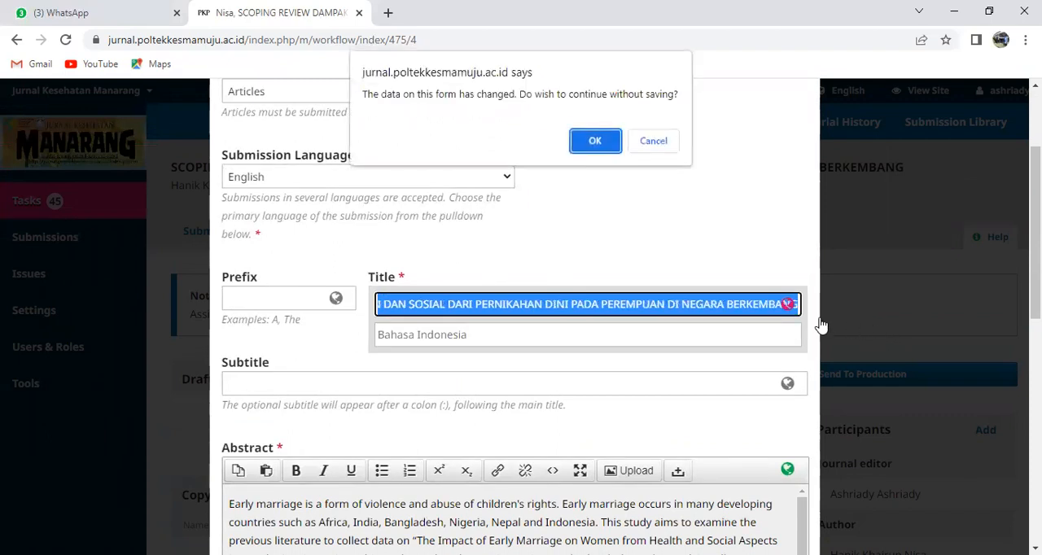
click(654, 141)
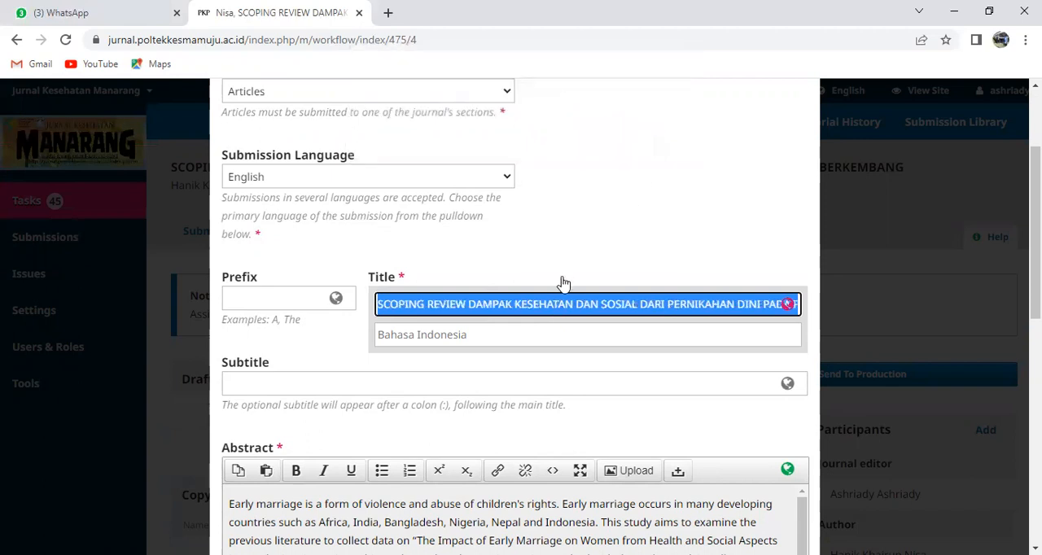
key(BackSpace)
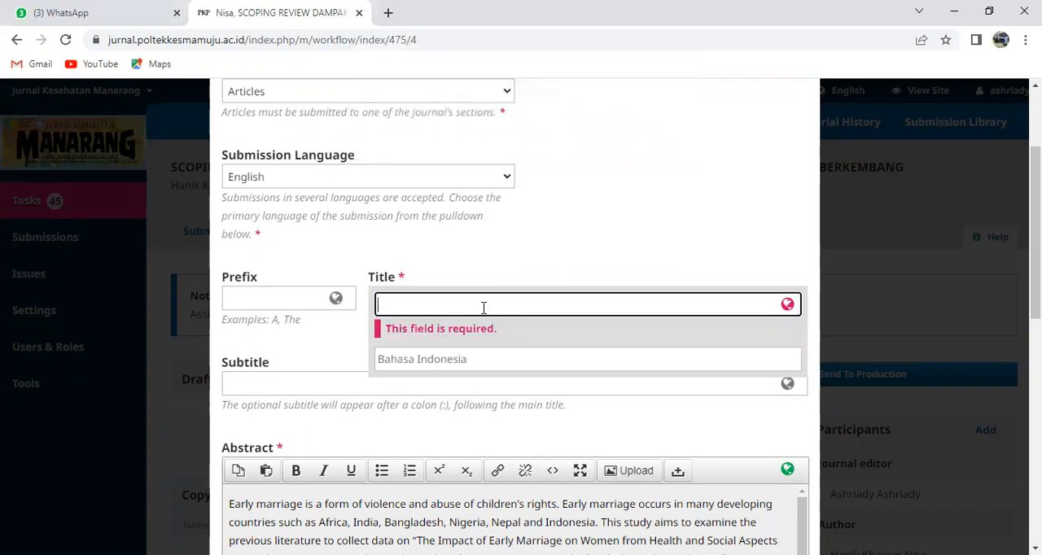
right_click(483, 308)
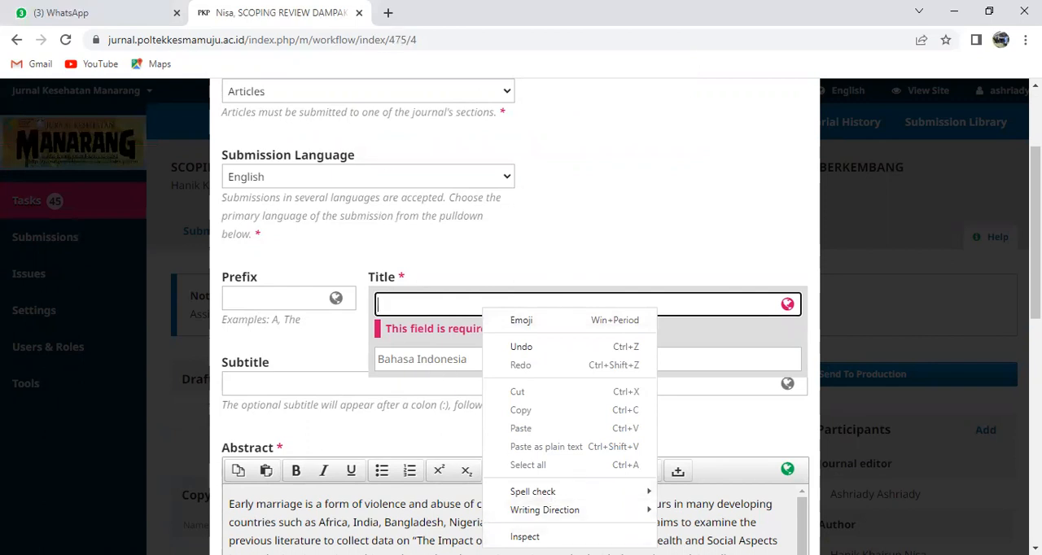
key(alt+Tab)
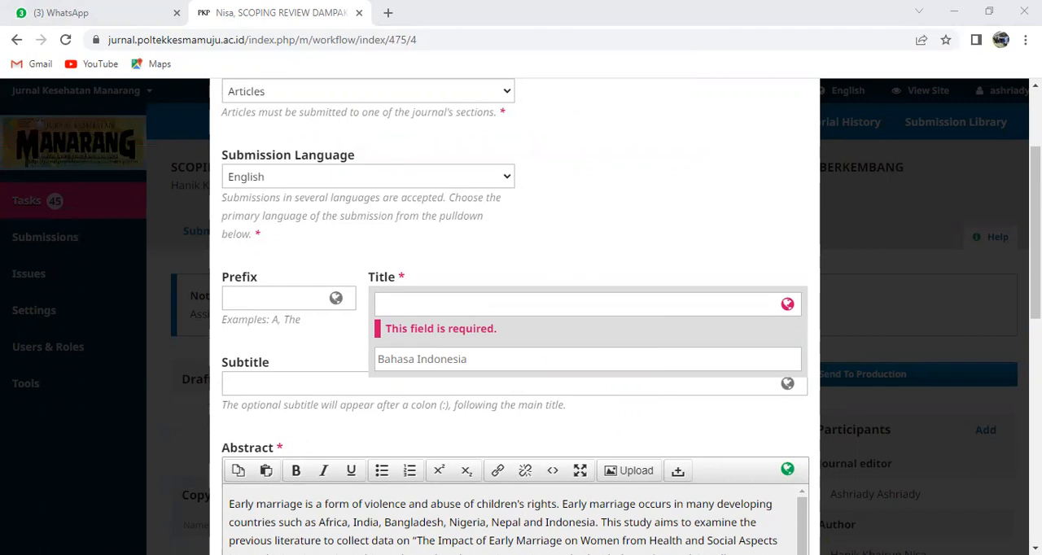
click(433, 310)
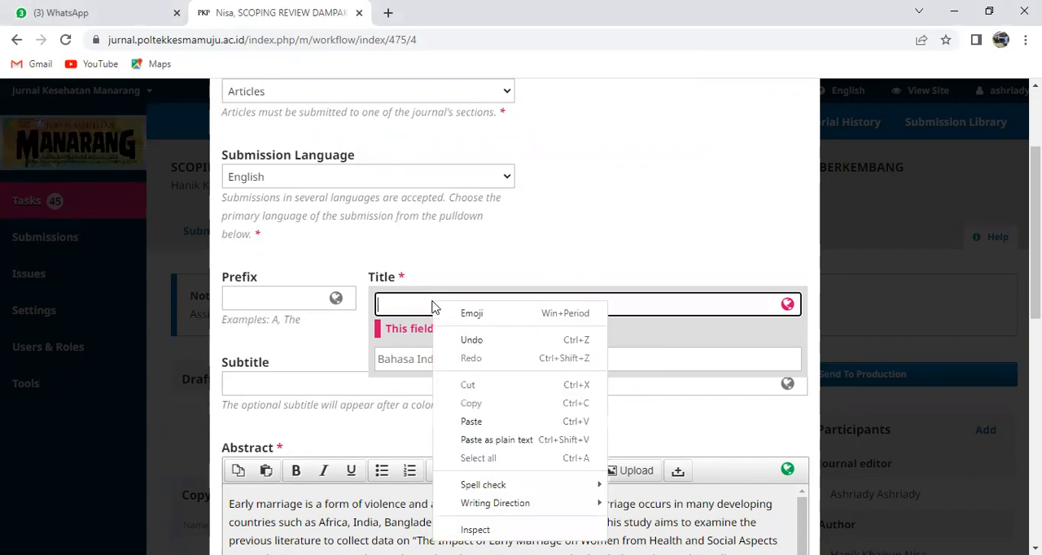
click(481, 439)
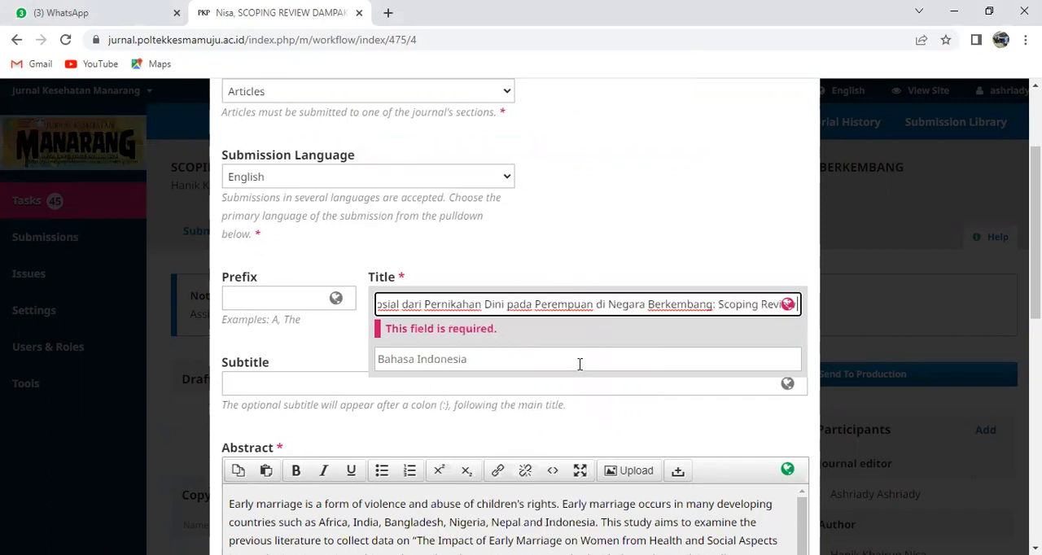
Review the abstract, contributors, cover image and keywords in the metadata form, and save the submission metadata
scroll(579, 371, down, 1)
scroll(401, 409, down, 2)
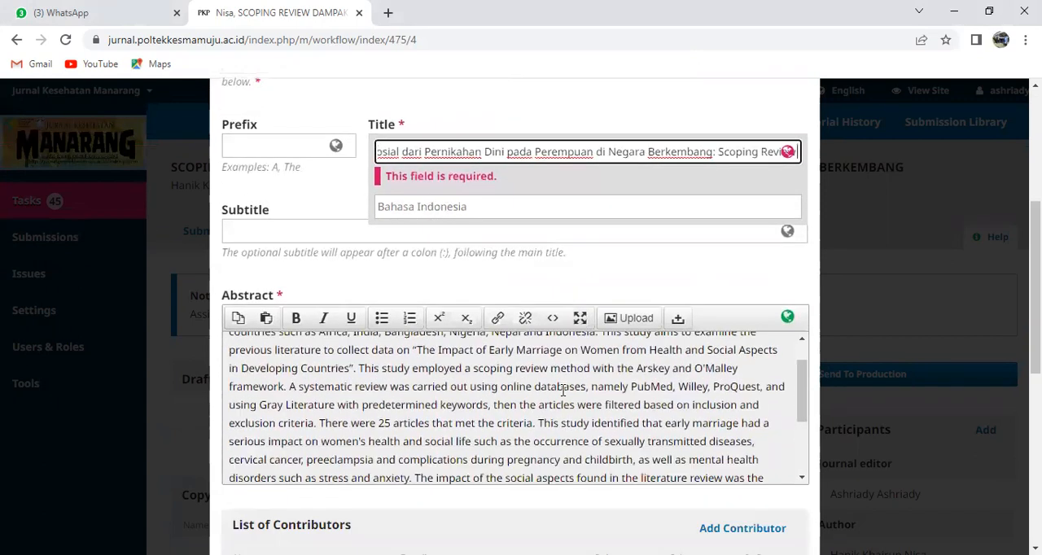
scroll(401, 409, down, 2)
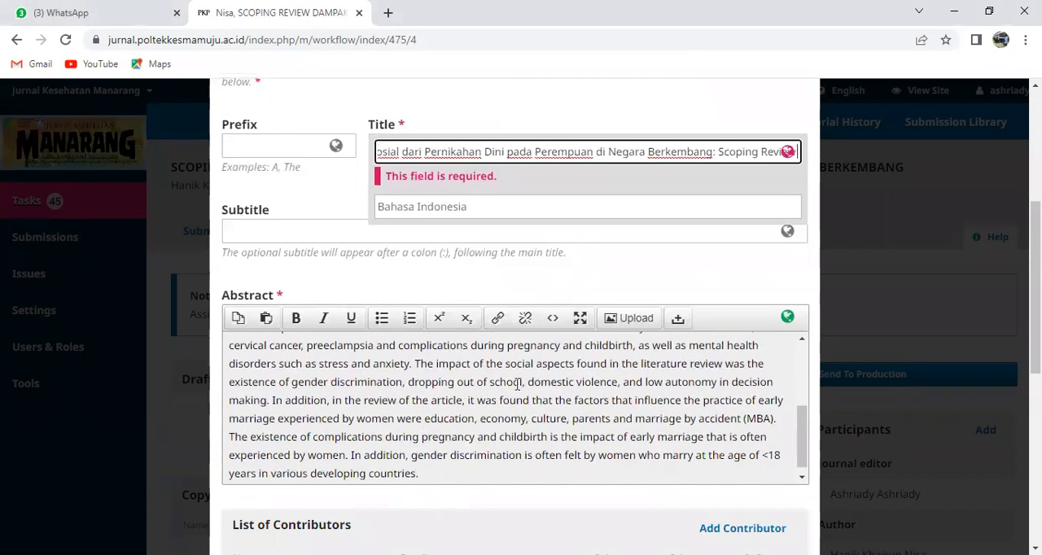
scroll(476, 396, down, 5)
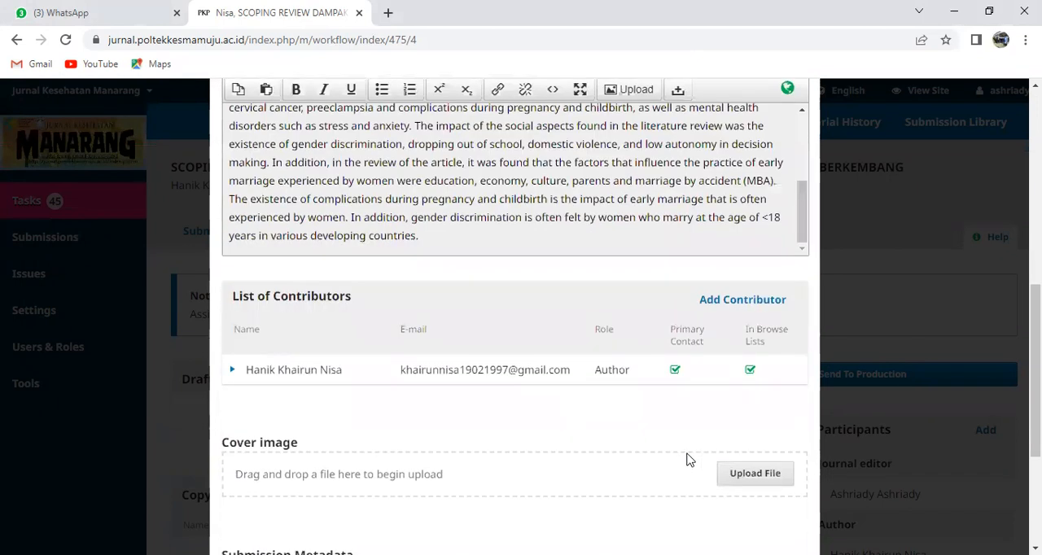
scroll(606, 467, down, 3)
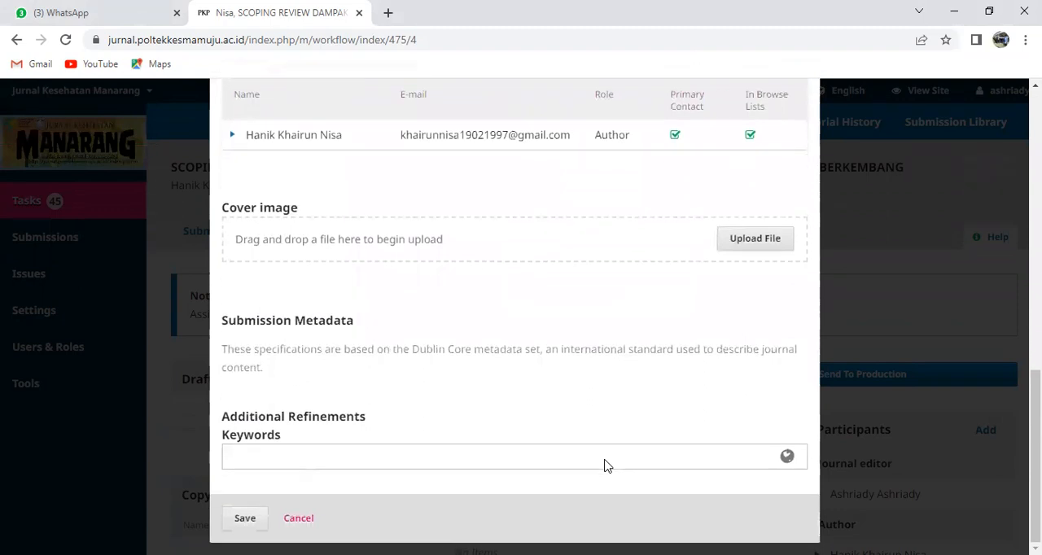
click(244, 521)
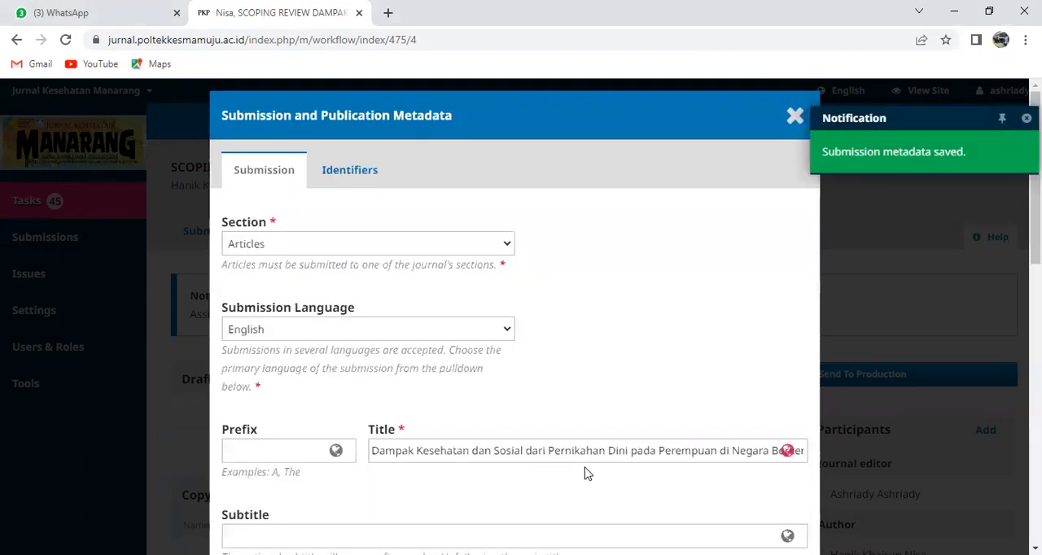
Close the metadata form and reload the submission's workflow page
scroll(587, 474, down, 2)
scroll(587, 474, up, 2)
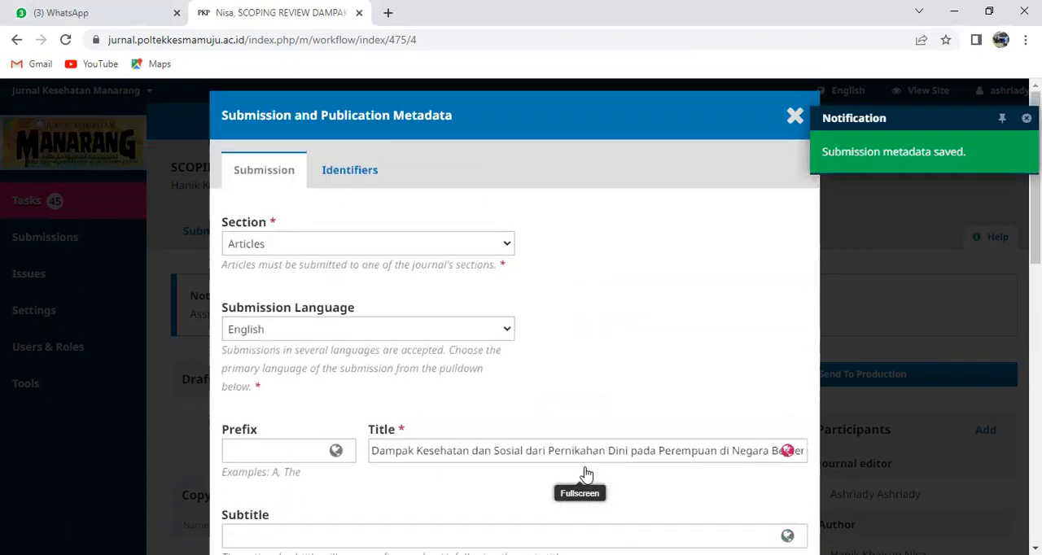
click(795, 115)
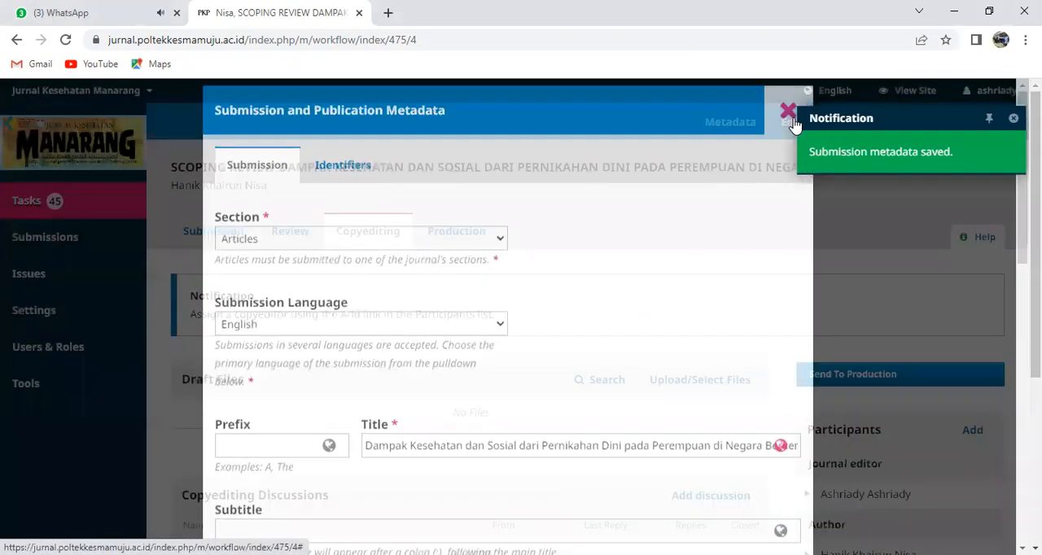
click(449, 38)
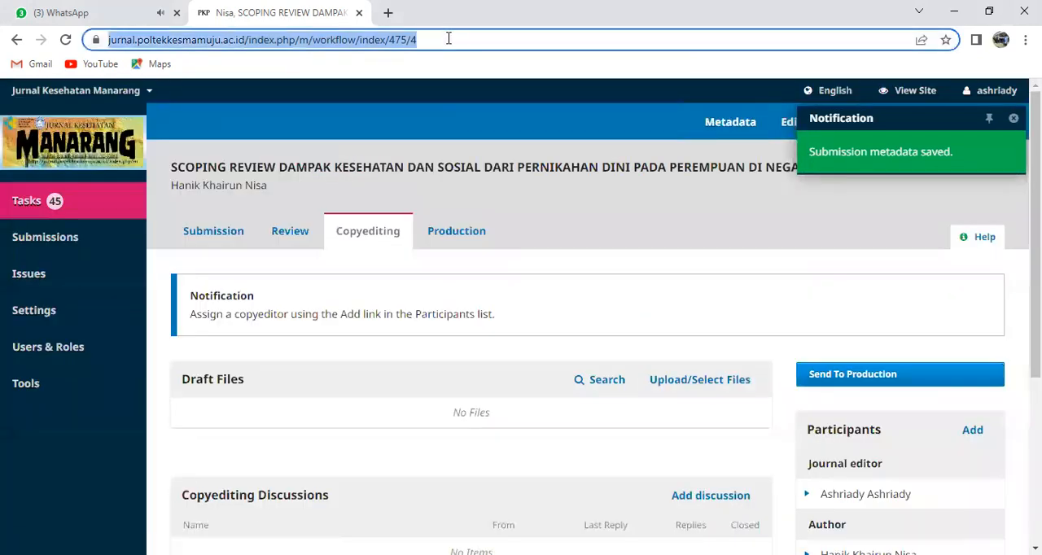
key(Return)
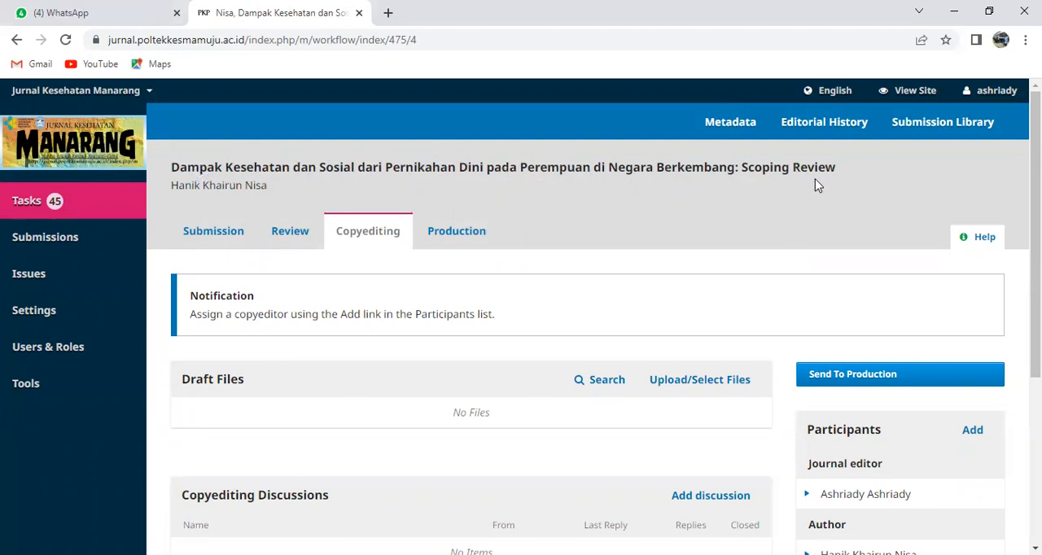
Reopen the submission metadata and open the listed author's contributor record for editing
scroll(718, 228, down, 2)
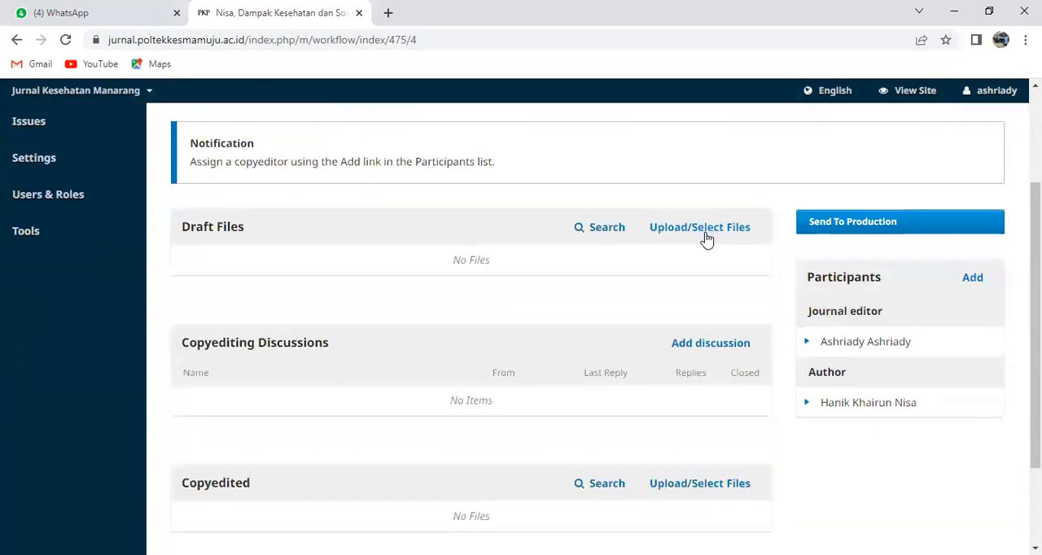
scroll(709, 238, up, 2)
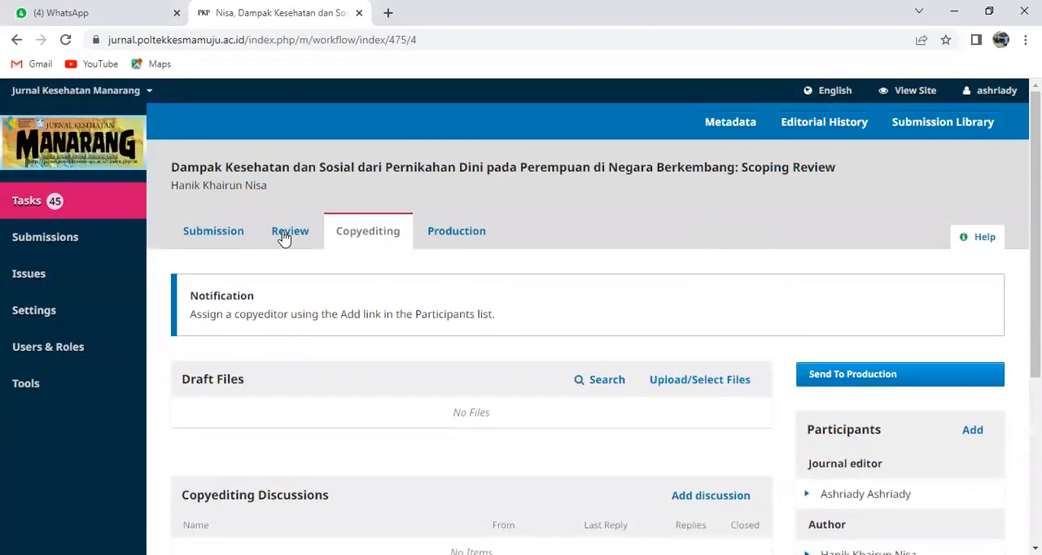
click(725, 131)
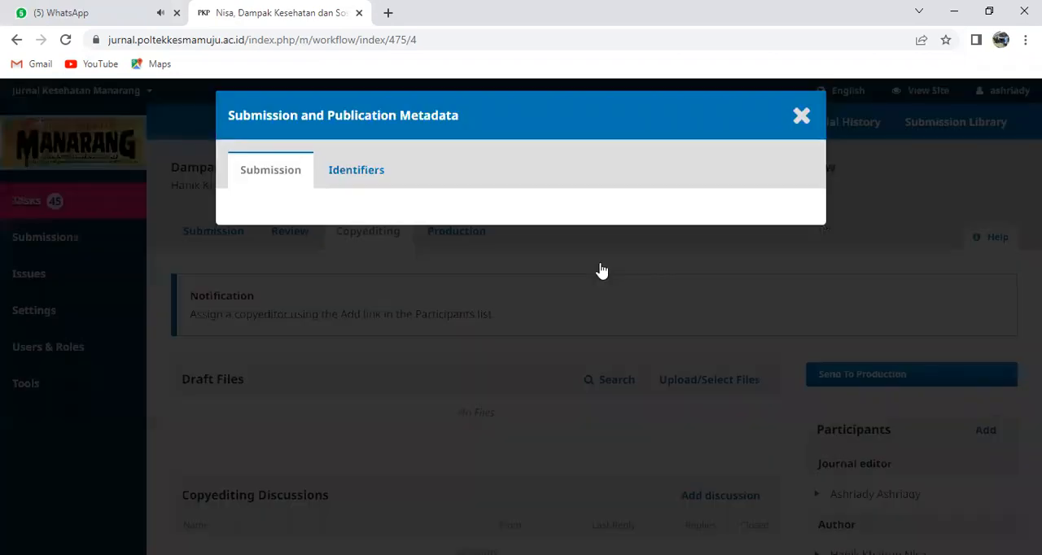
scroll(616, 279, down, 1)
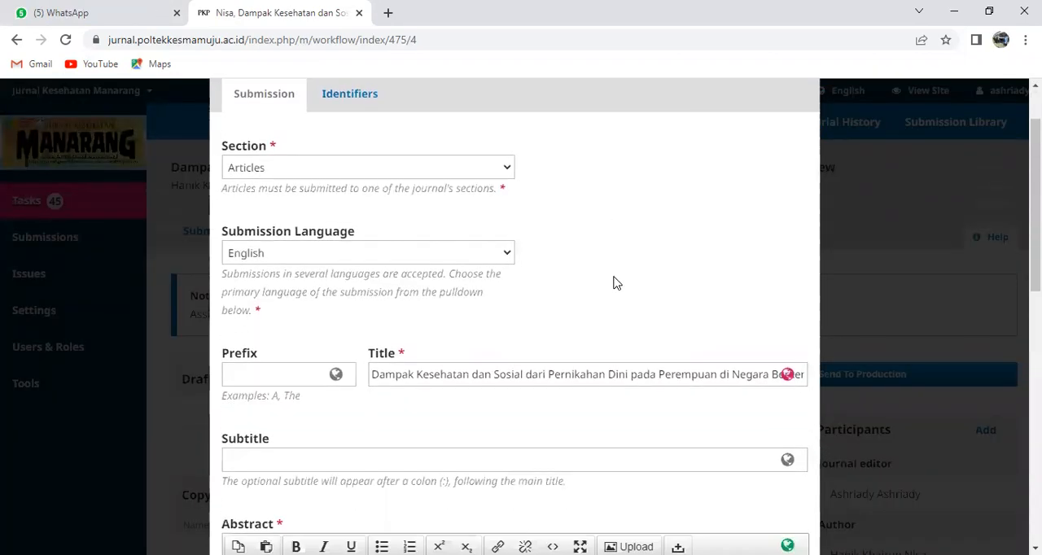
scroll(616, 283, down, 6)
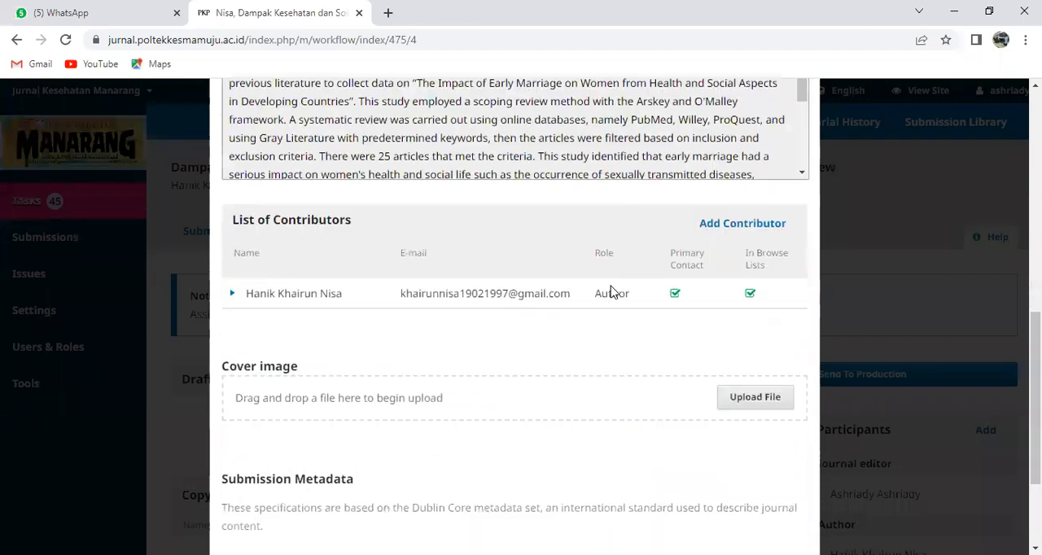
click(232, 295)
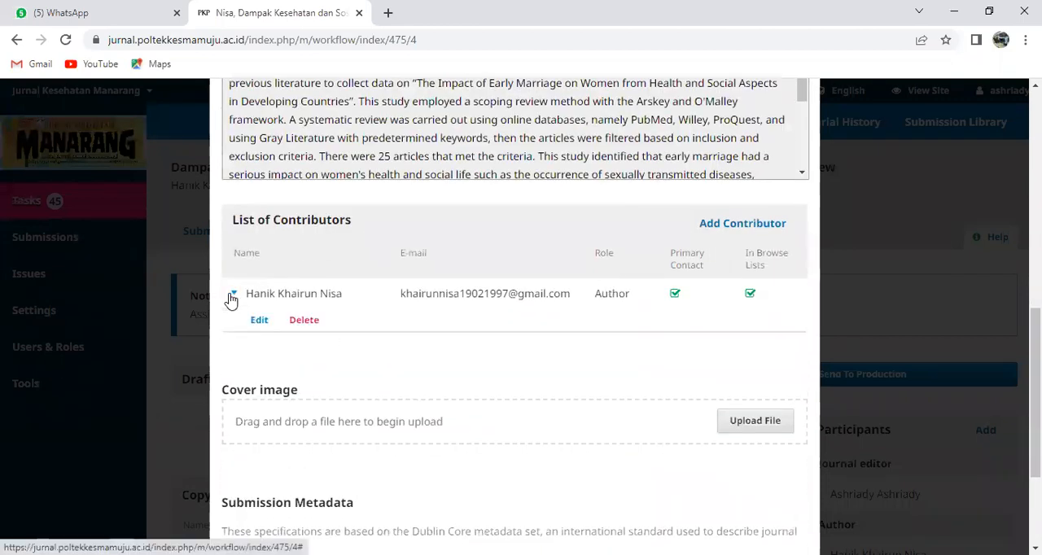
click(259, 323)
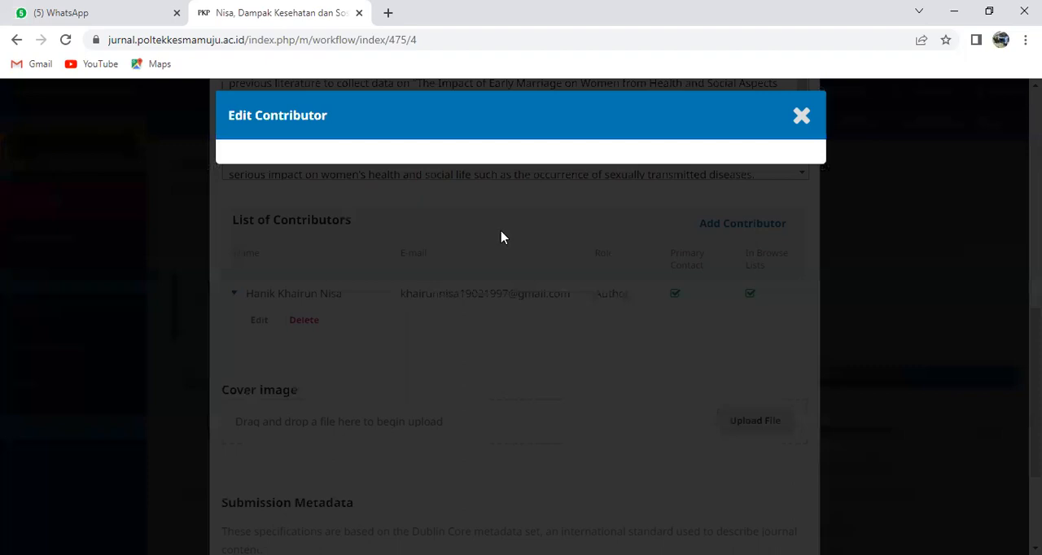
Replace the author's affiliation with the copied text "Prodi Ilmu Kebidanan Program Magister Universitas 'Aisyiyah Yogyakarta"
scroll(501, 237, down, 1)
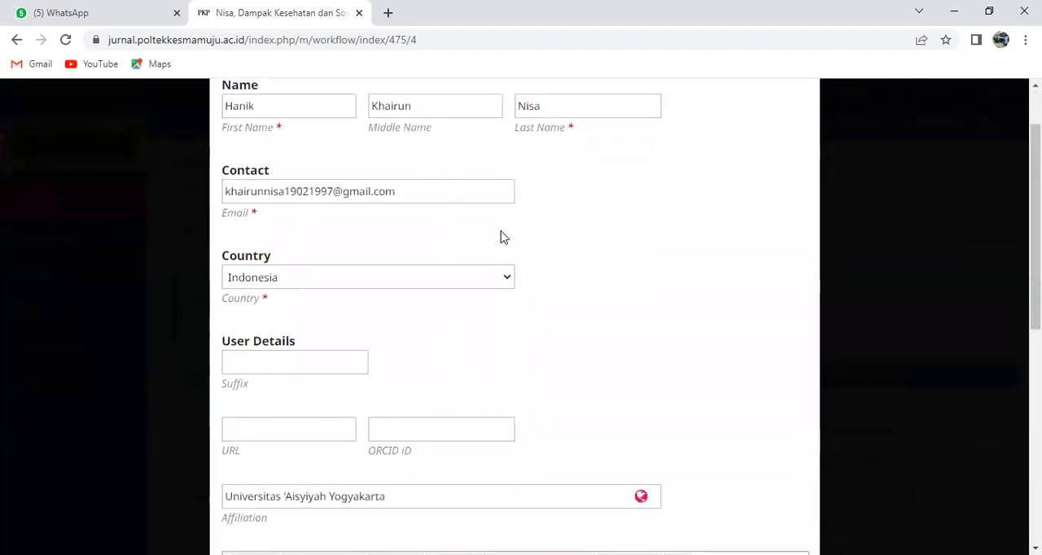
scroll(498, 325, down, 2)
scroll(480, 334, down, 1)
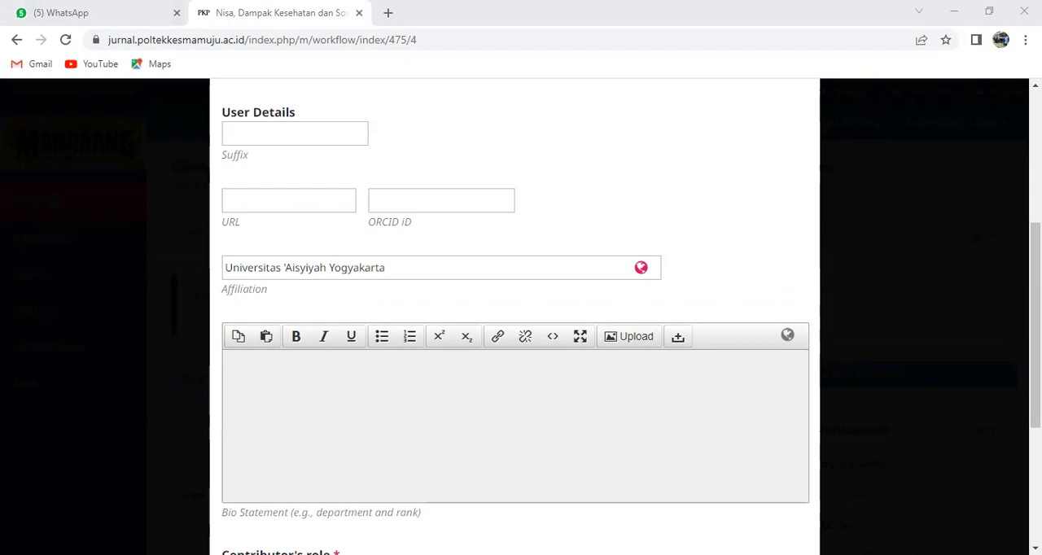
drag(389, 272, 232, 262)
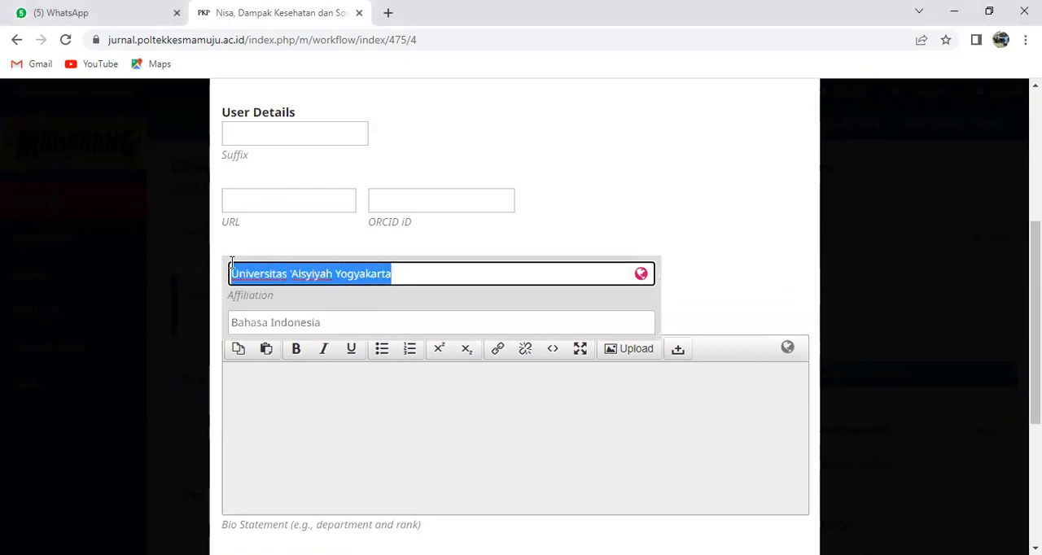
right_click(248, 269)
click(295, 349)
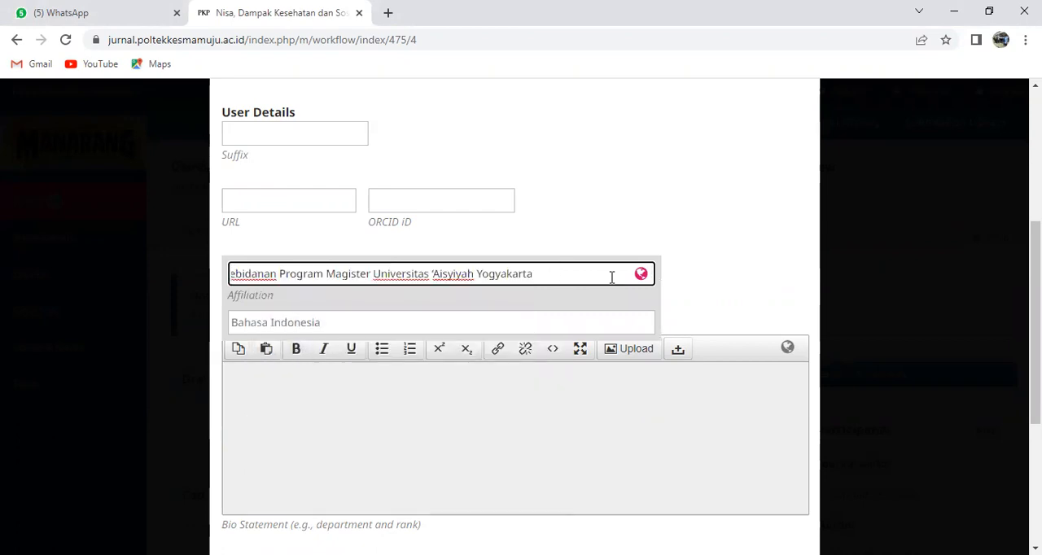
Remove the trailing spaces from the author's pasted affiliation and check the entry back to its beginning
key(BackSpace)
key(BackSpace)
key(BackSpace)
key(BackSpace)
key(BackSpace)
key(BackSpace)
key(BackSpace)
key(BackSpace)
key(BackSpace)
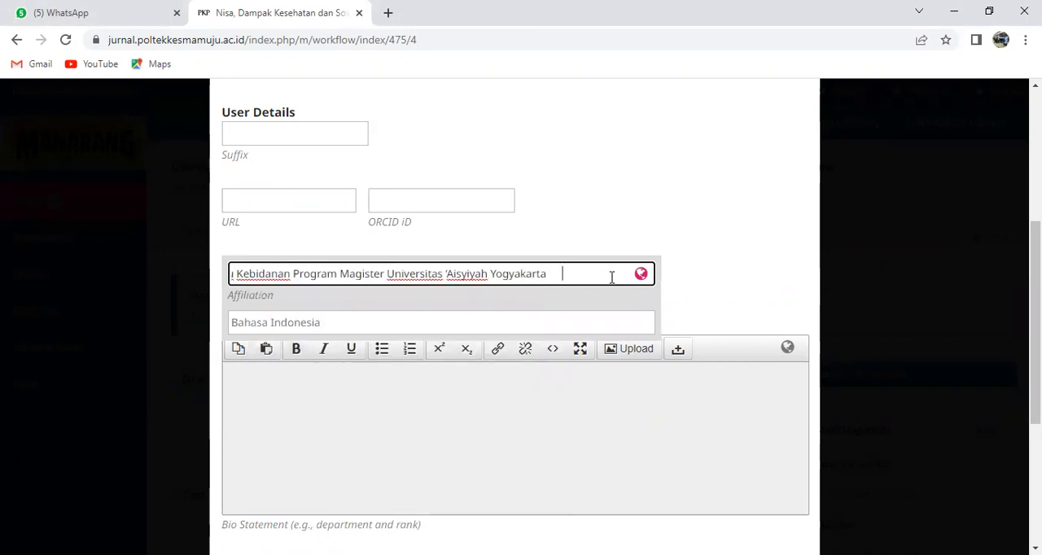
key(BackSpace)
key(BackSpace)
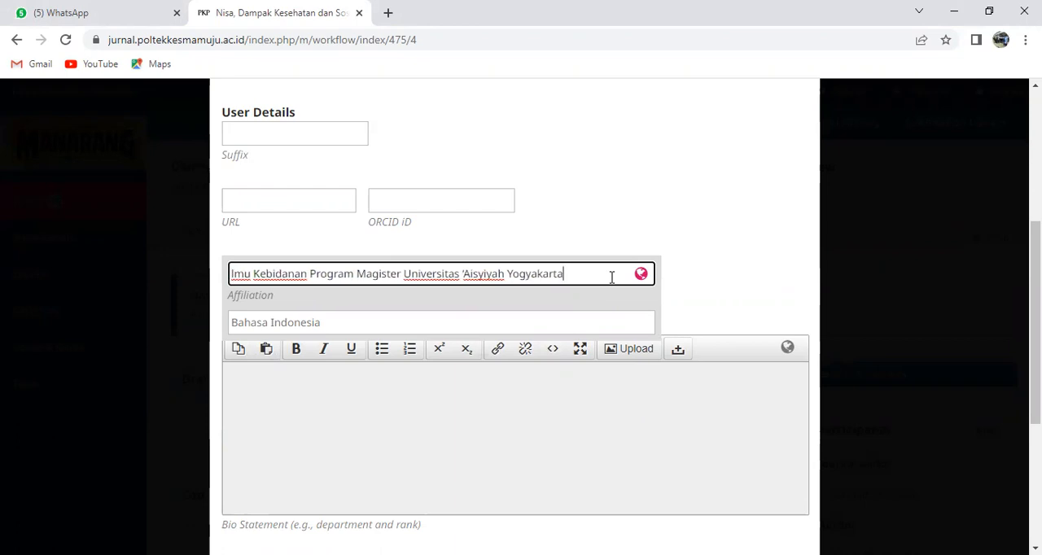
key(Left)
key(Left)
key(Left)
key(Left)
key(Left)
key(Left)
key(Left)
key(Left)
key(Left)
key(Left)
key(Left)
key(Left)
key(Left)
key(Left)
key(Left)
key(Left)
key(Left)
key(Left)
key(Left)
key(Left)
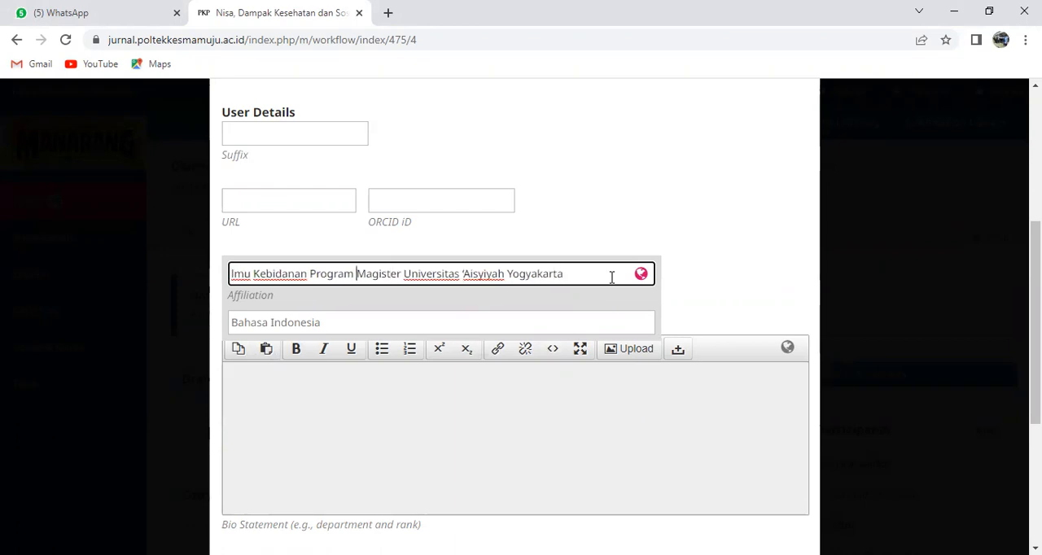
key(Left)
key(Left)
key(Left)
key(Left)
key(Left)
key(Left)
key(Left)
key(Left)
key(Left)
key(Left)
key(Left)
key(Left)
key(Left)
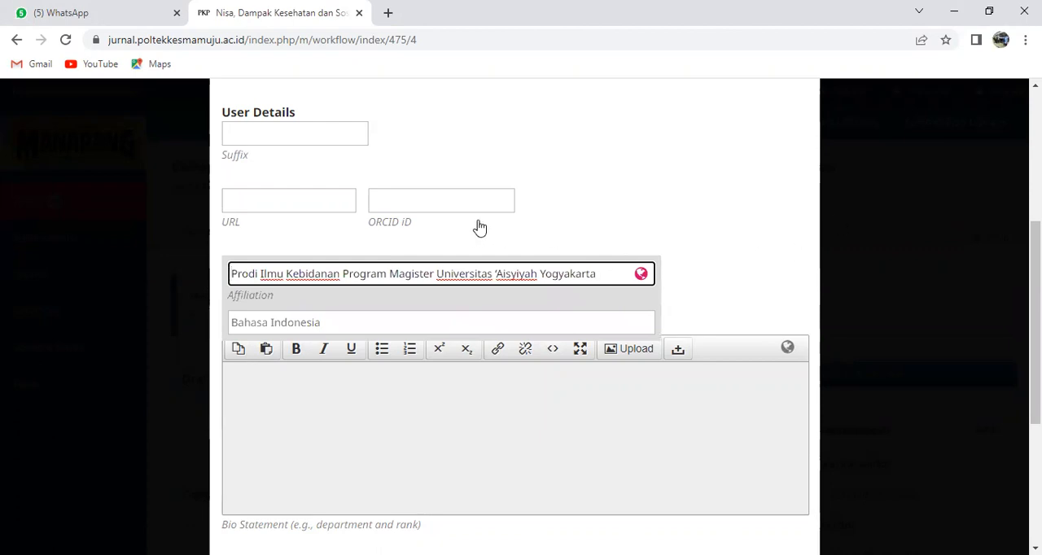
Examine the author's contributor details, including ORCID iD, URL, name, email, country, bio statement, role and contact options
click(440, 202)
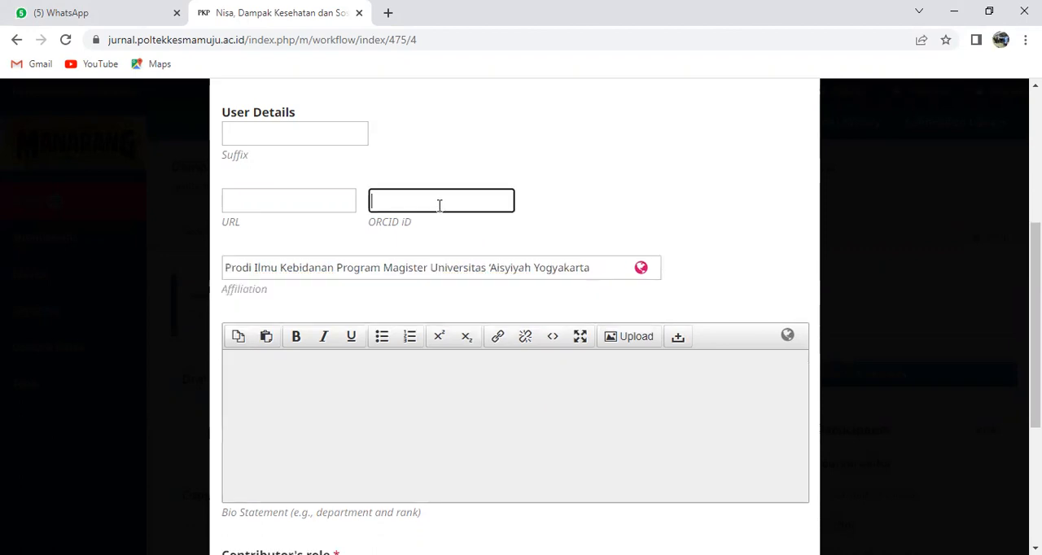
click(296, 203)
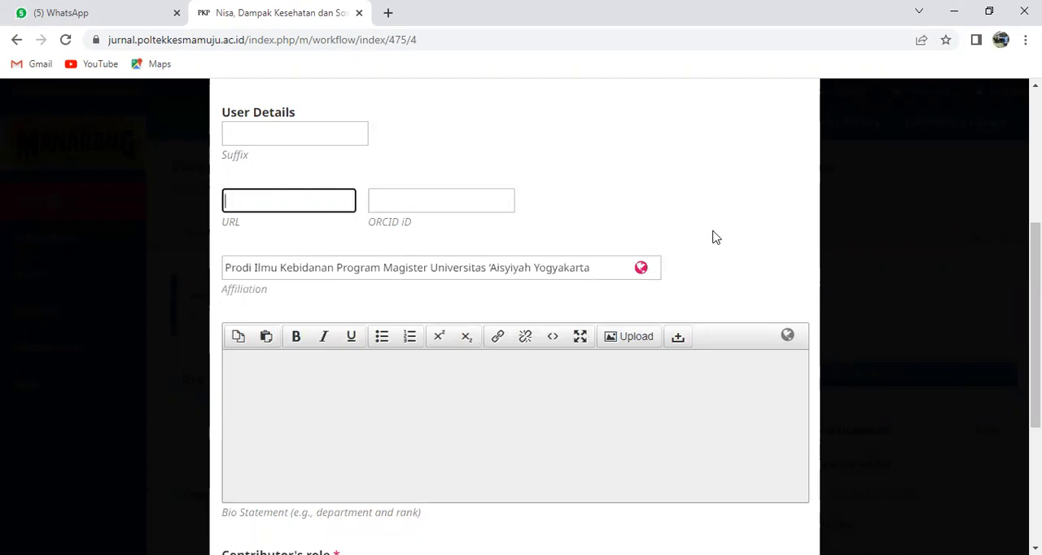
scroll(692, 235, up, 2)
scroll(692, 236, up, 1)
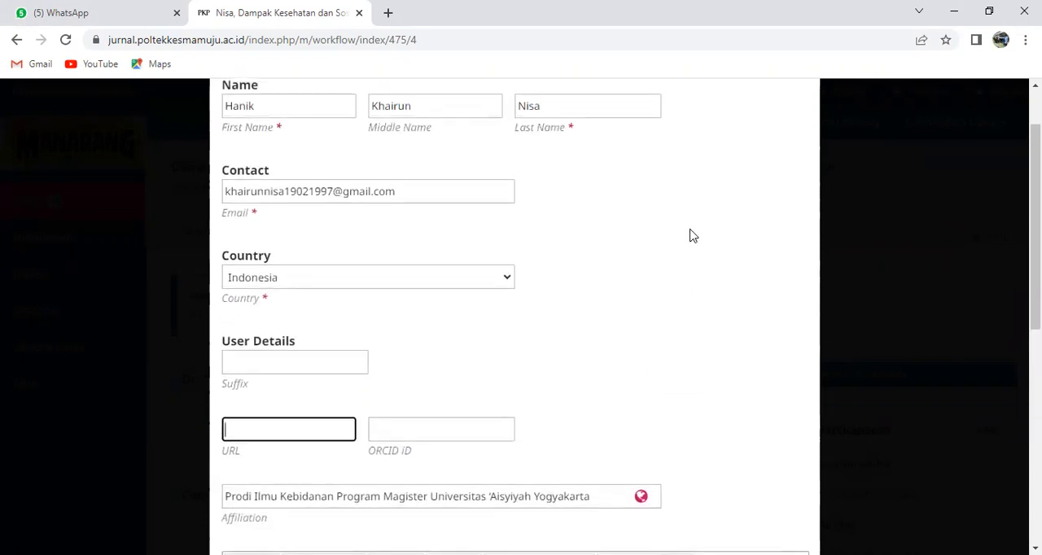
scroll(692, 236, up, 1)
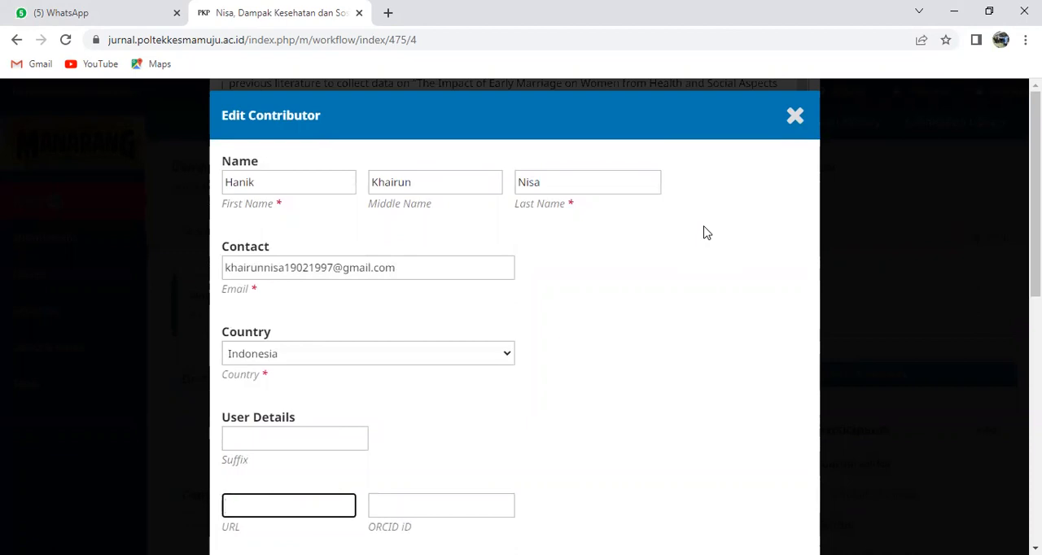
scroll(688, 291, down, 3)
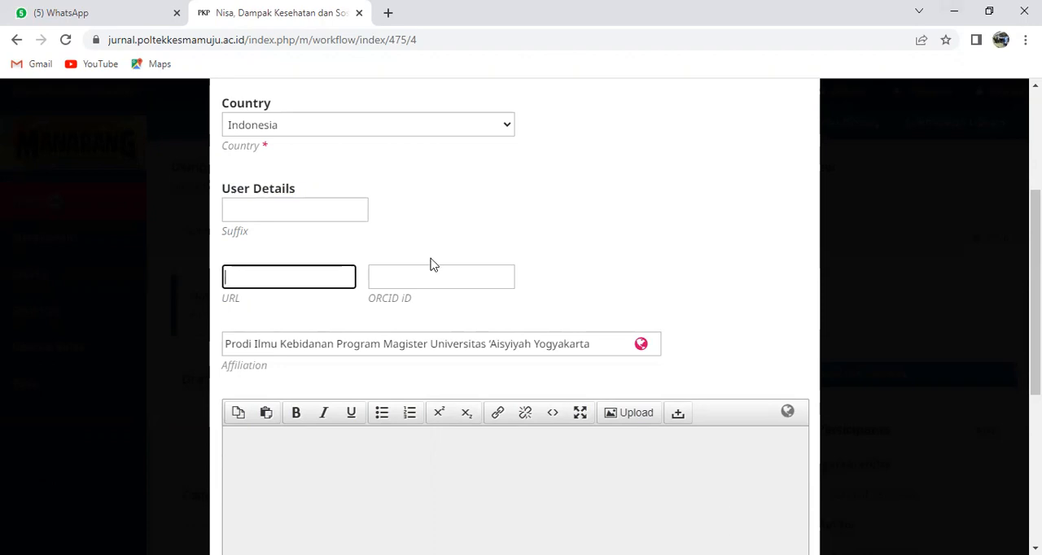
scroll(372, 345, down, 2)
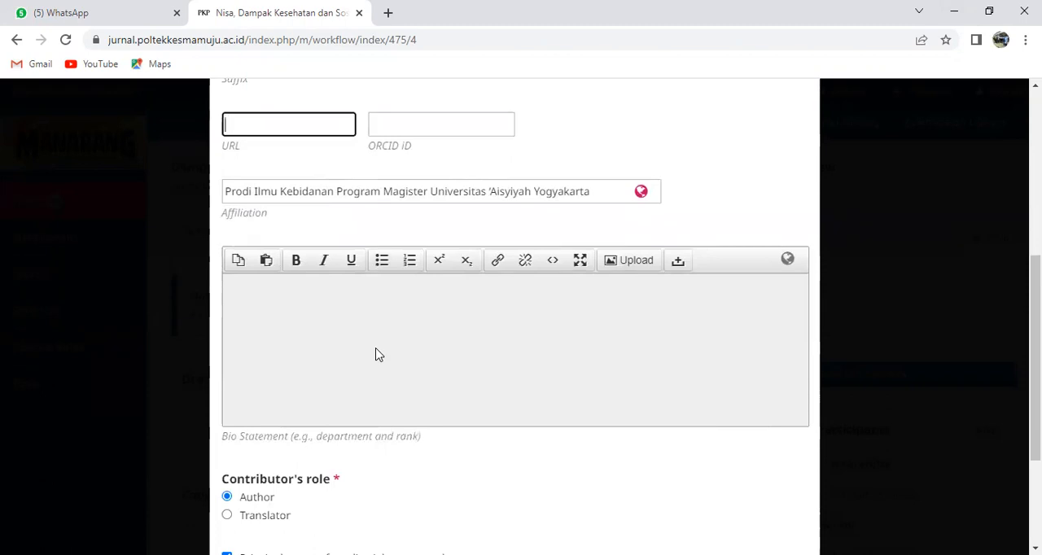
scroll(376, 354, down, 1)
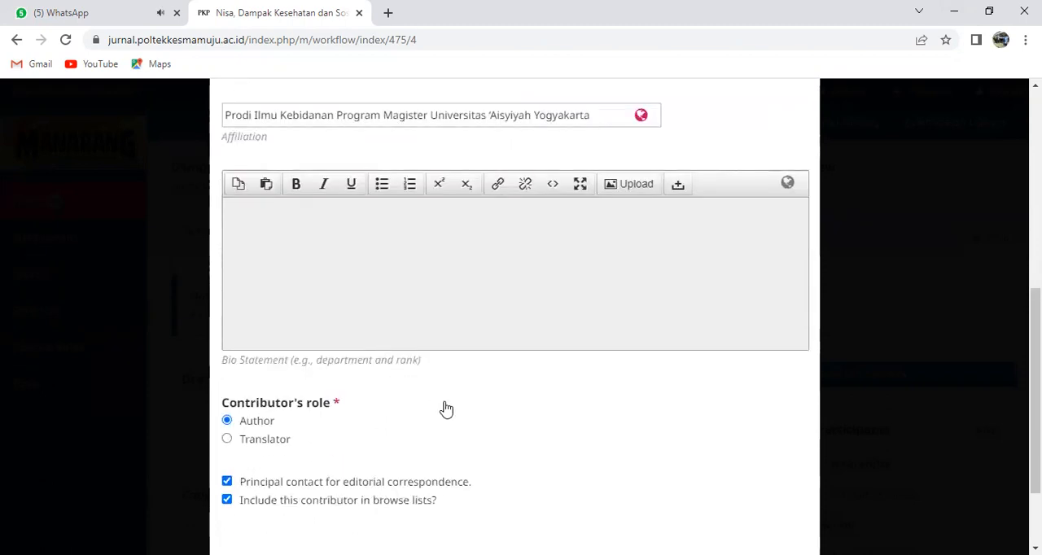
Check the contributor form once more and save the edited author record
scroll(443, 409, down, 2)
scroll(466, 418, up, 3)
scroll(468, 418, up, 3)
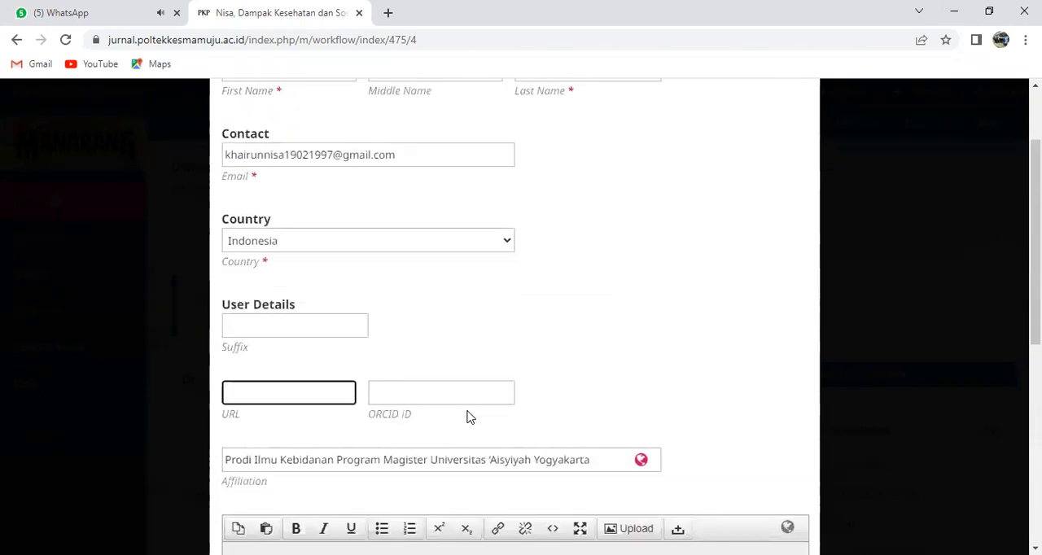
scroll(451, 437, down, 6)
click(260, 513)
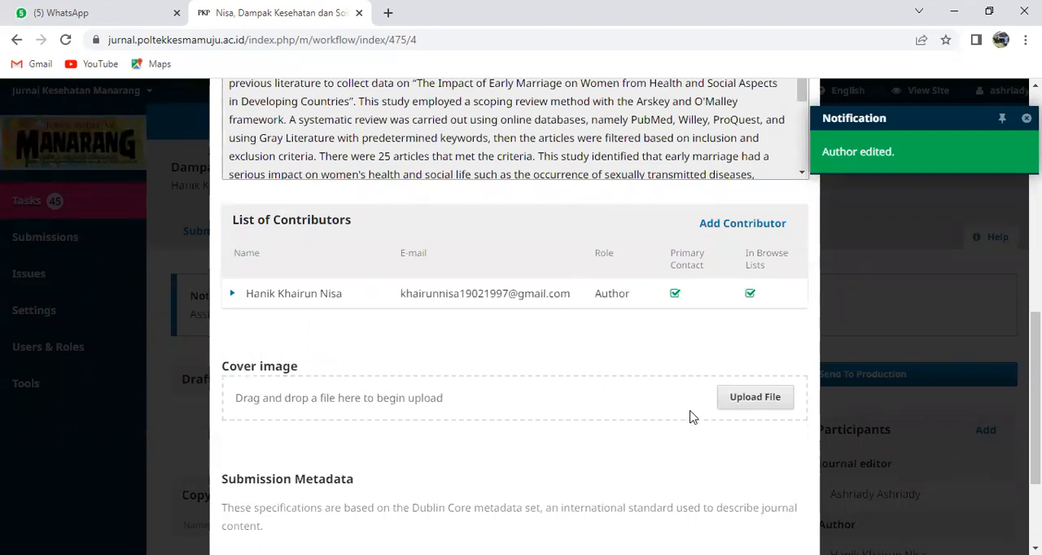
Start a new contributor from the copied full name and move the surname from First Name to Last Name
click(750, 231)
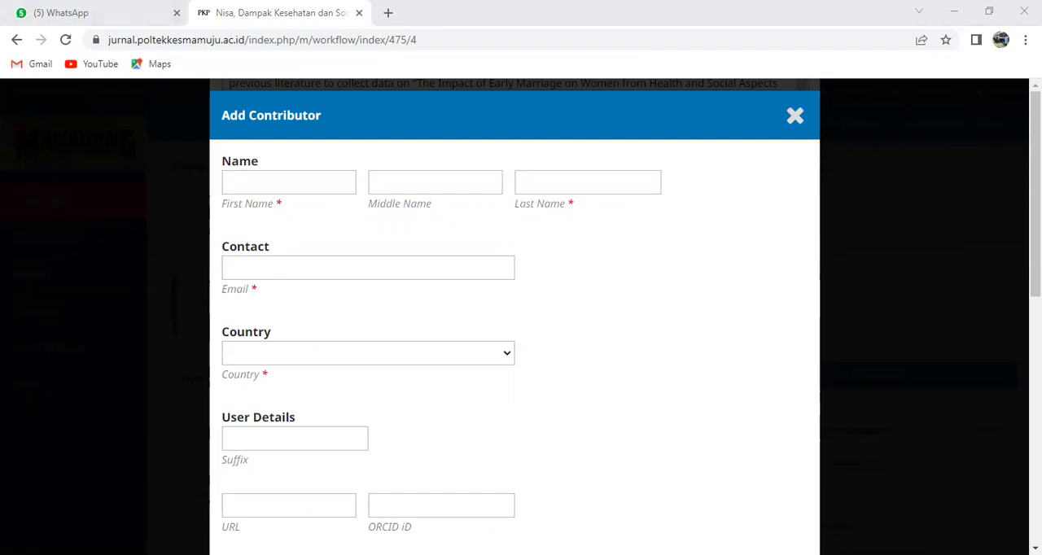
click(290, 182)
right_click(291, 182)
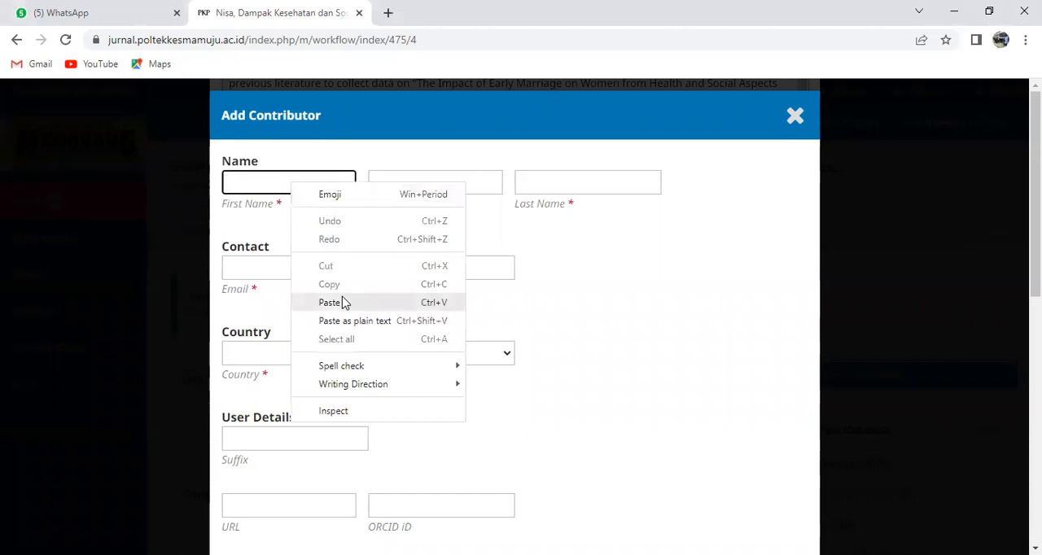
click(342, 301)
drag(275, 182, 355, 185)
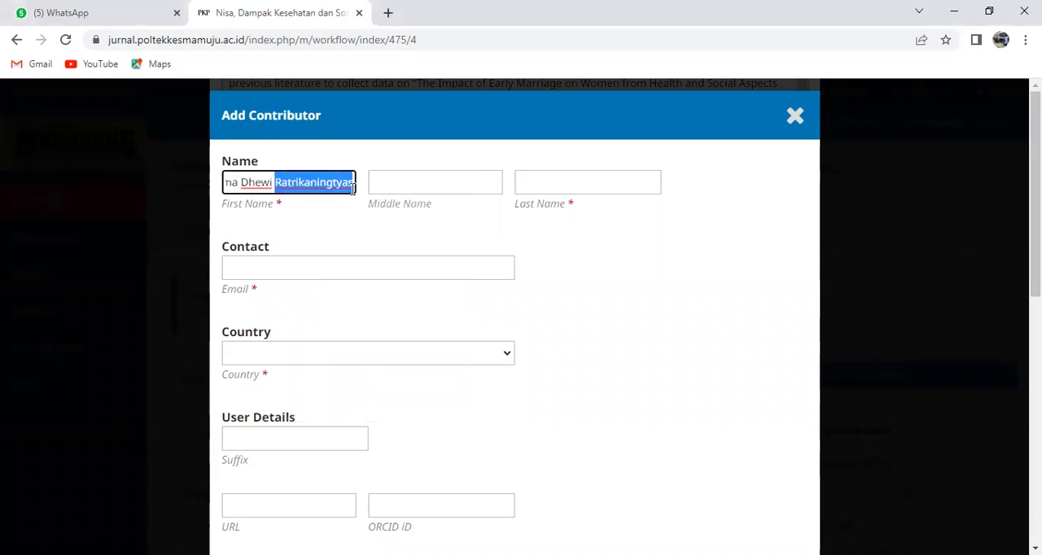
key(ctrl+x)
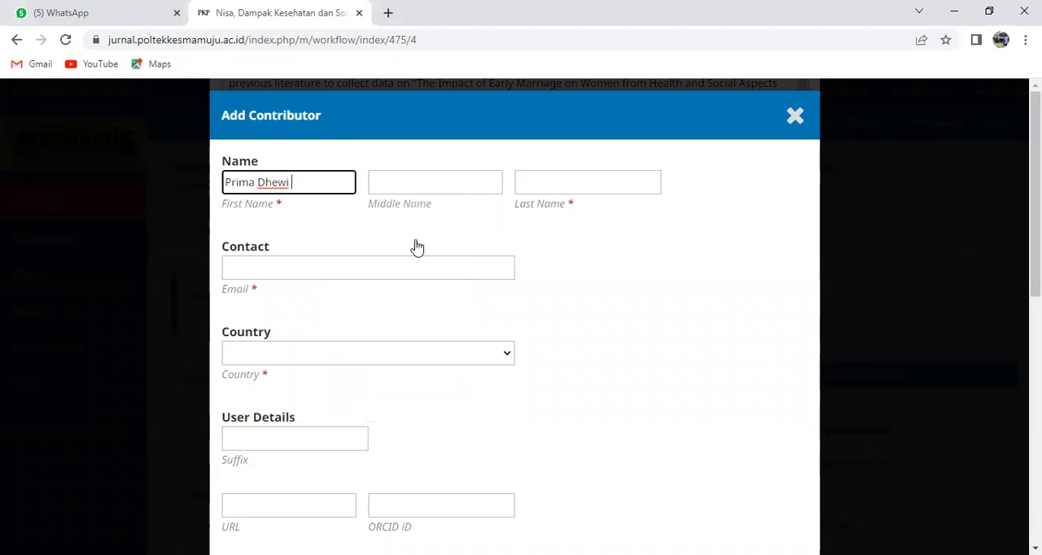
click(549, 181)
right_click(549, 182)
click(586, 301)
Move the new contributor's second given name from First Name to Middle Name
drag(257, 183, 290, 182)
right_click(282, 186)
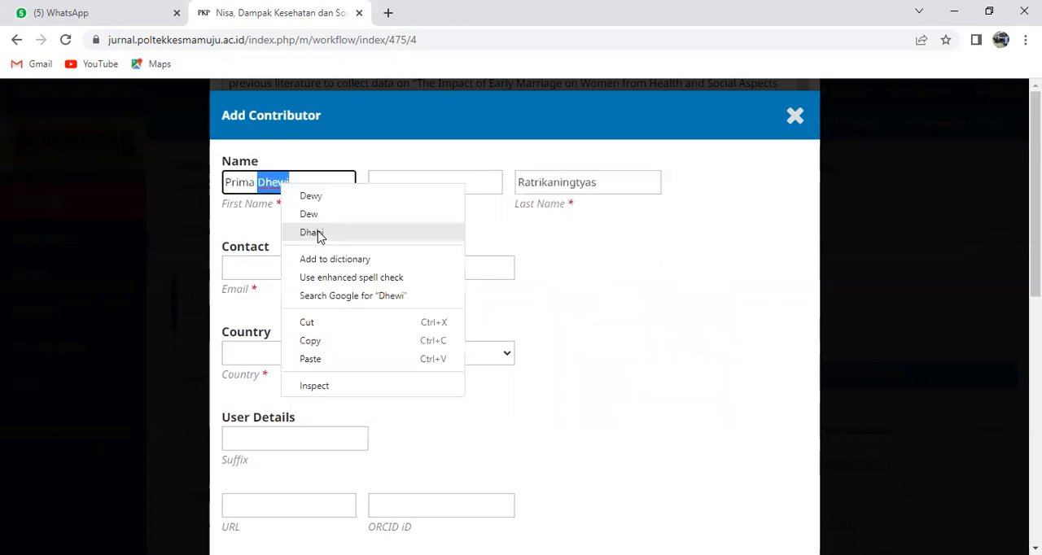
click(332, 323)
click(405, 184)
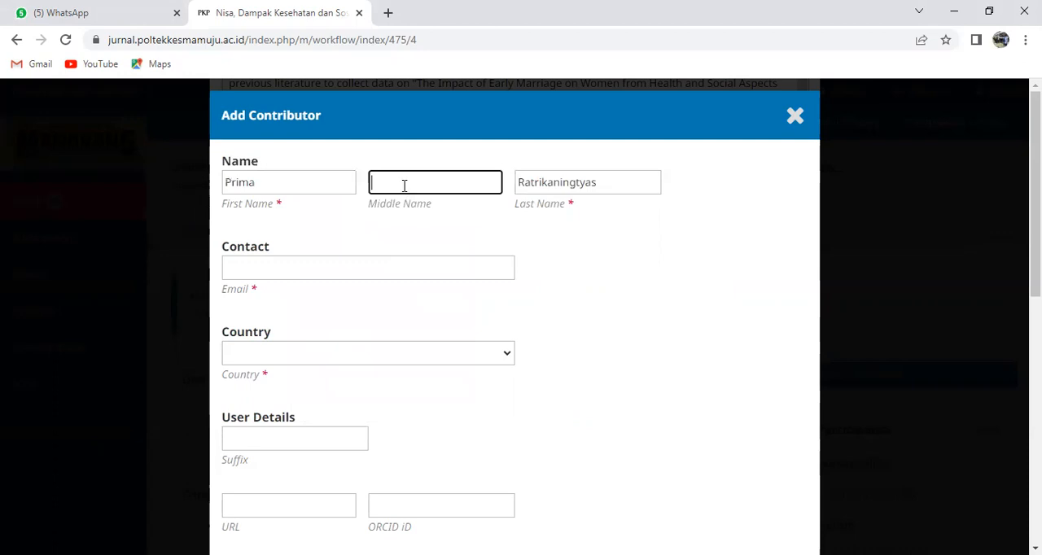
right_click(405, 186)
click(438, 307)
Fill in the new contributor's contact email with the address copied from the other window
click(418, 263)
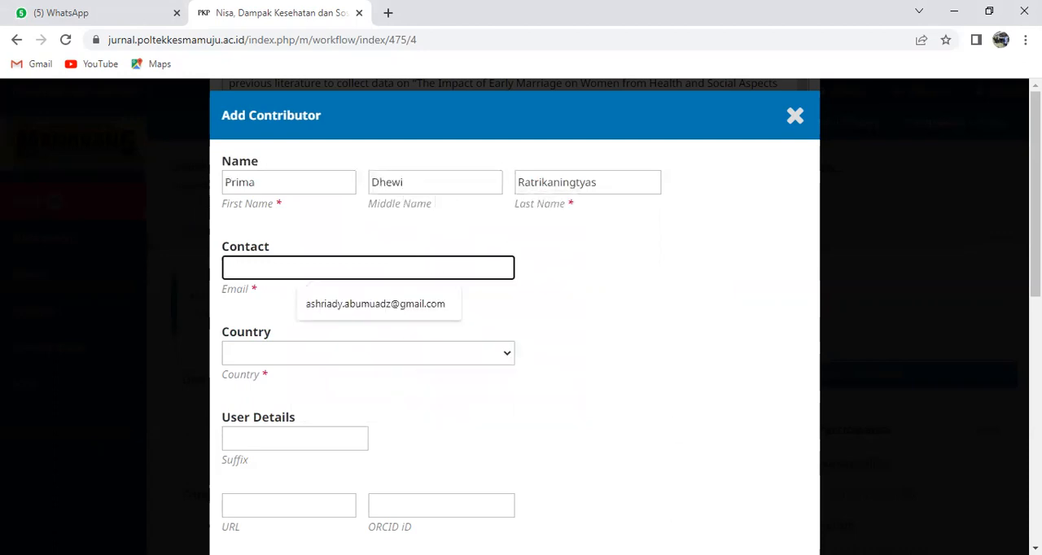
key(alt+Tab)
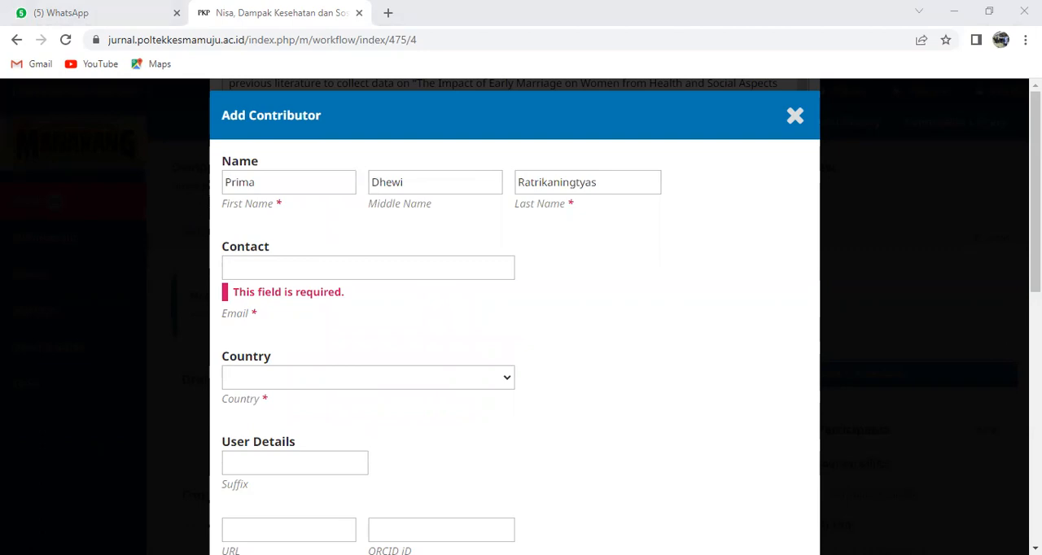
click(265, 272)
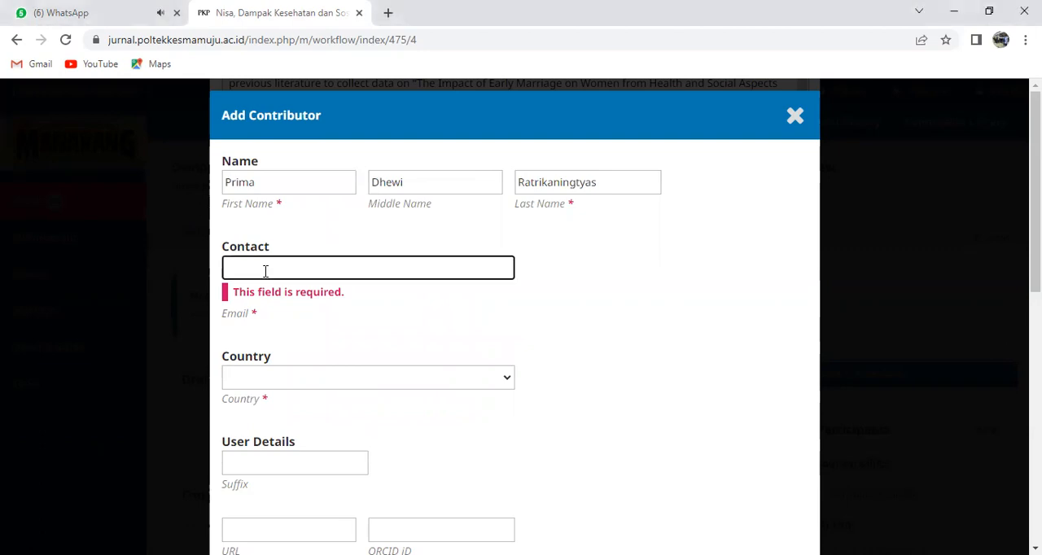
right_click(266, 272)
click(319, 394)
key(Tab)
click(454, 265)
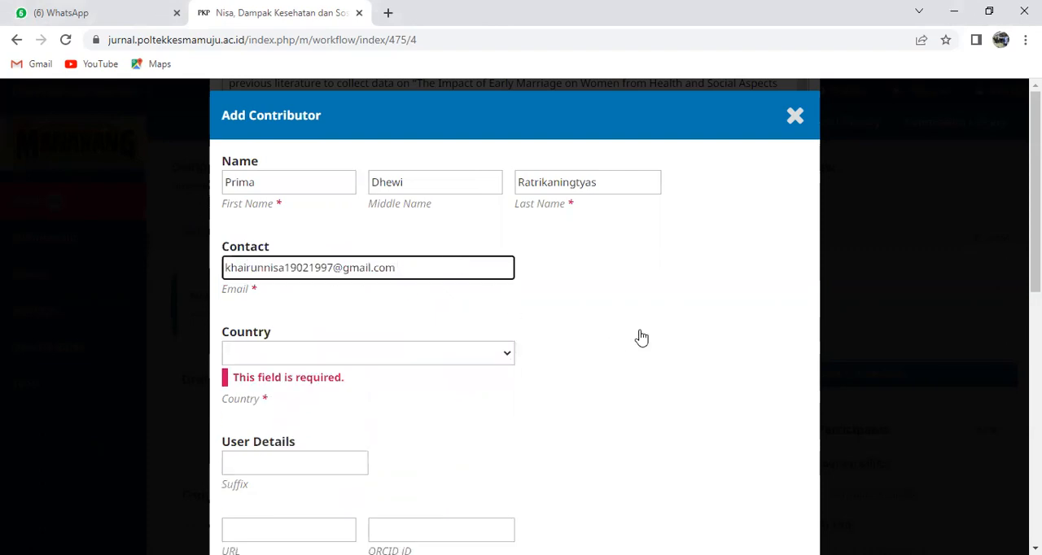
Set the new contributor's country to Indonesia
scroll(635, 342, down, 2)
click(509, 204)
scroll(439, 333, down, 20)
scroll(361, 399, down, 20)
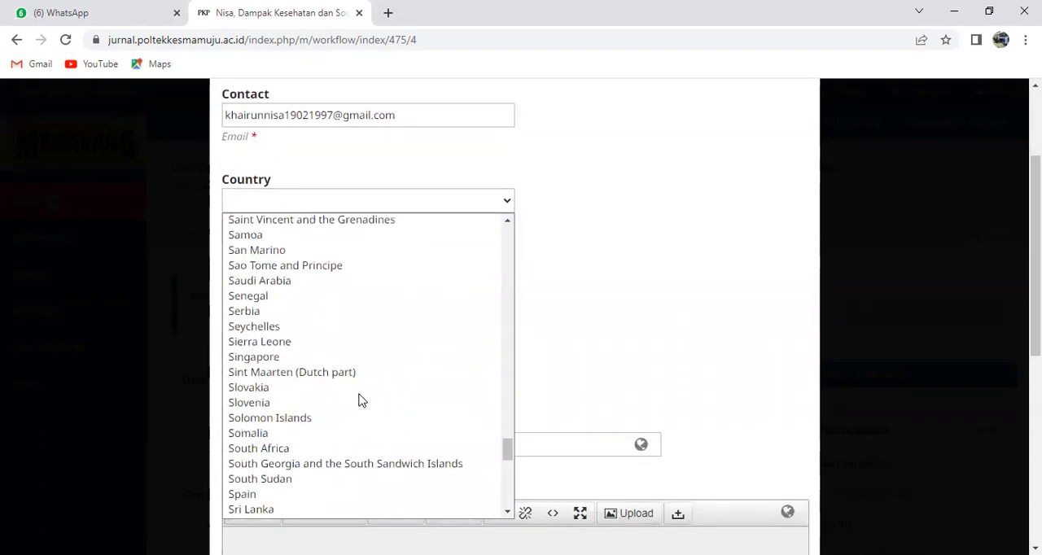
scroll(357, 404, up, 20)
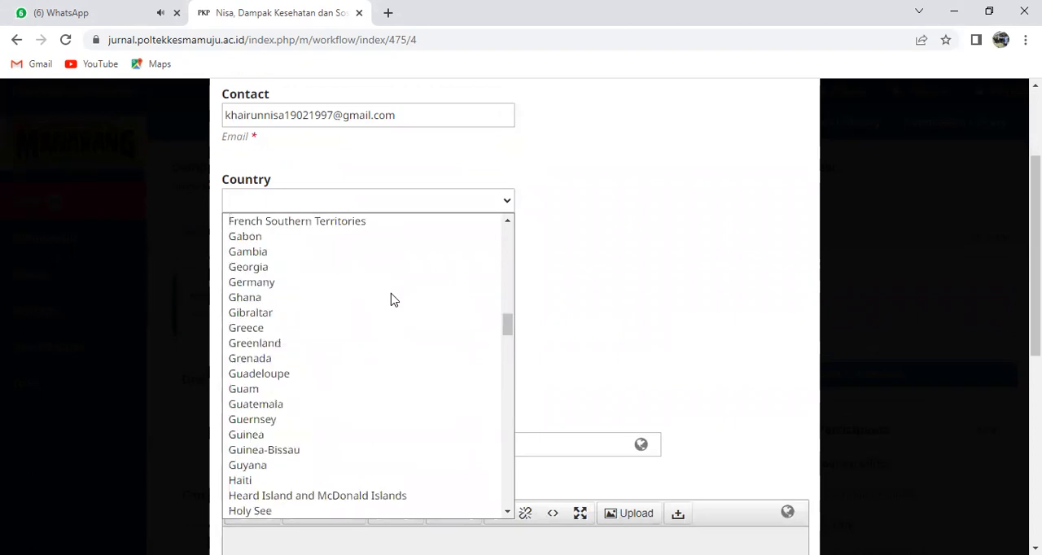
scroll(300, 405, down, 13)
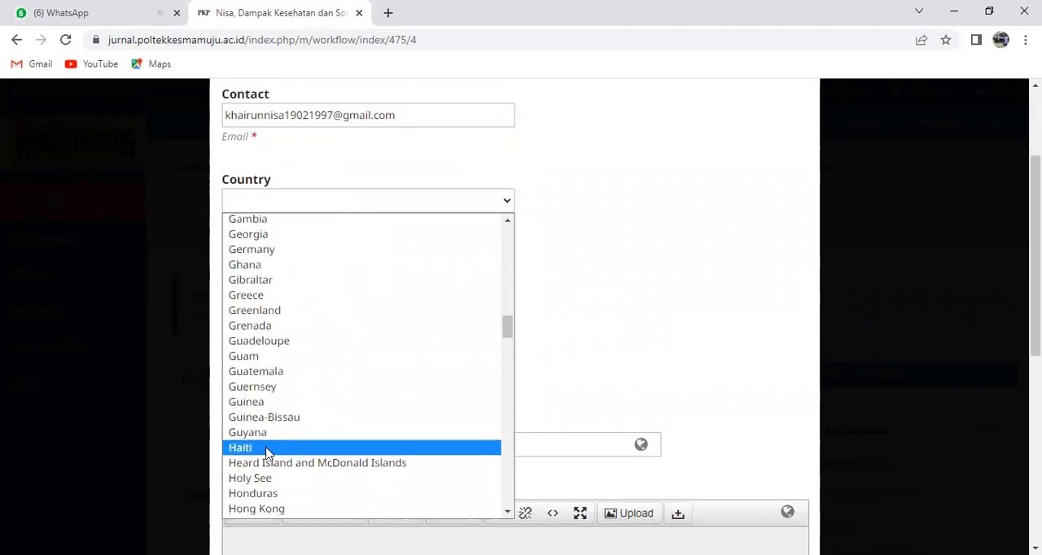
scroll(302, 354, down, 3)
scroll(284, 353, up, 3)
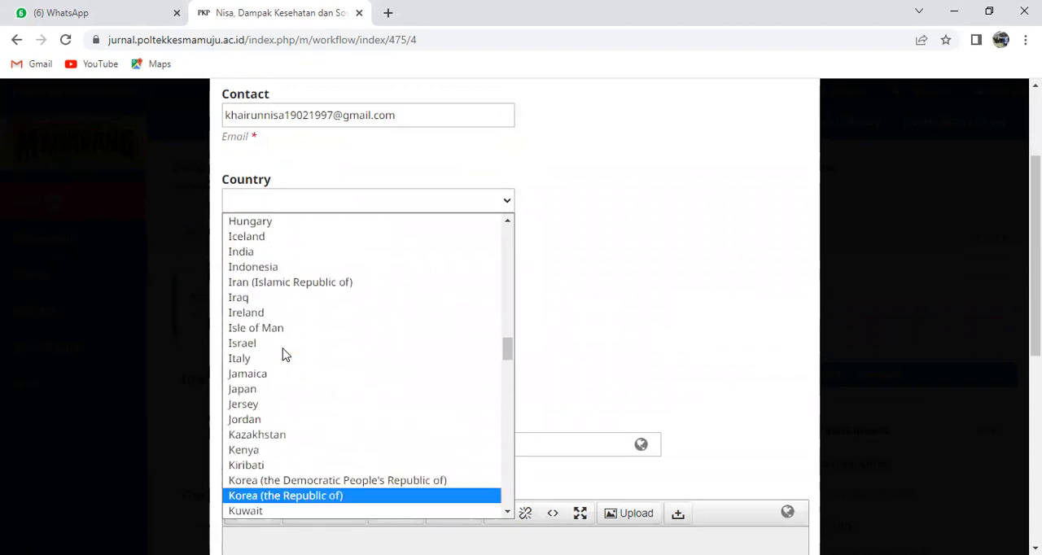
click(254, 267)
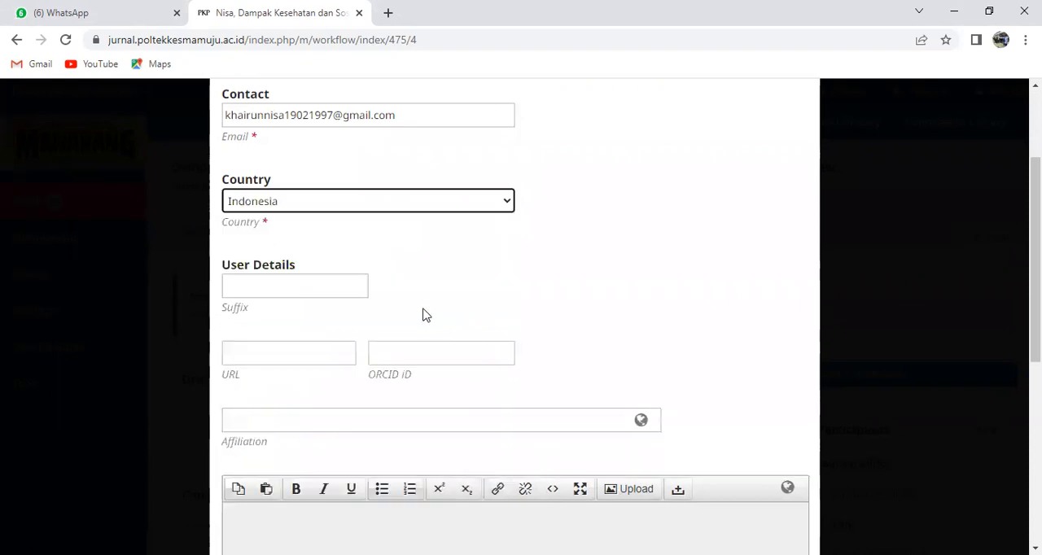
scroll(433, 326, down, 1)
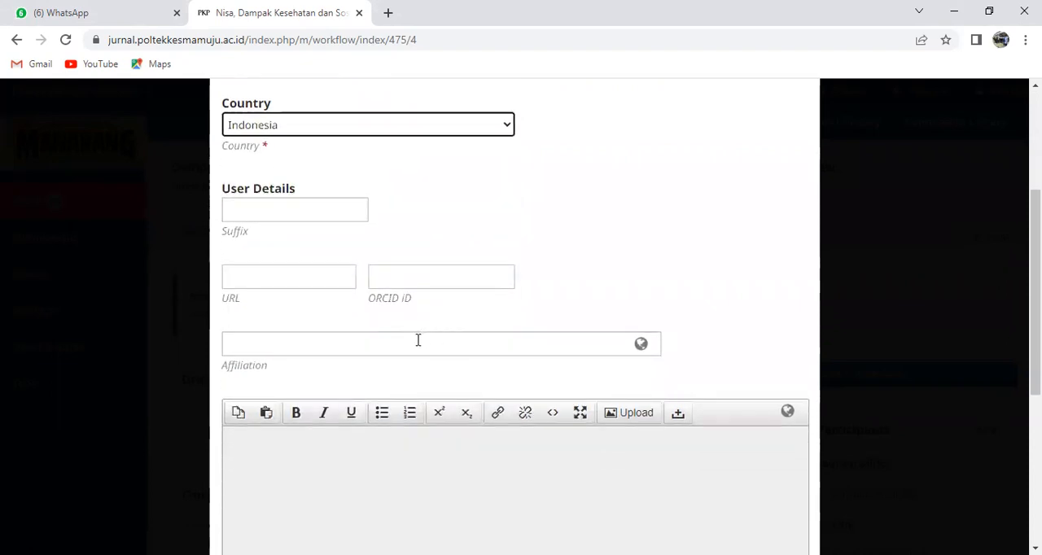
click(297, 282)
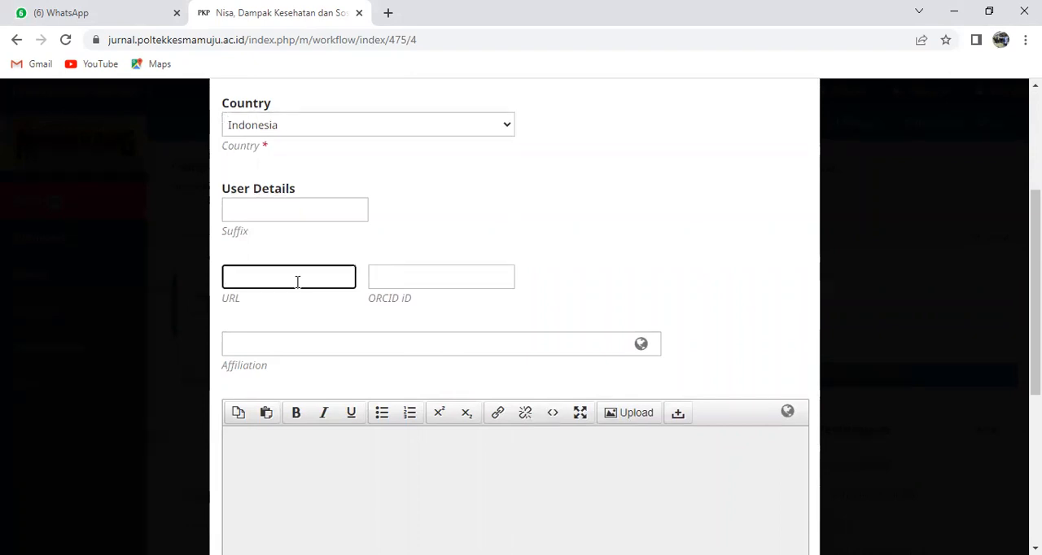
click(415, 276)
click(269, 270)
click(435, 275)
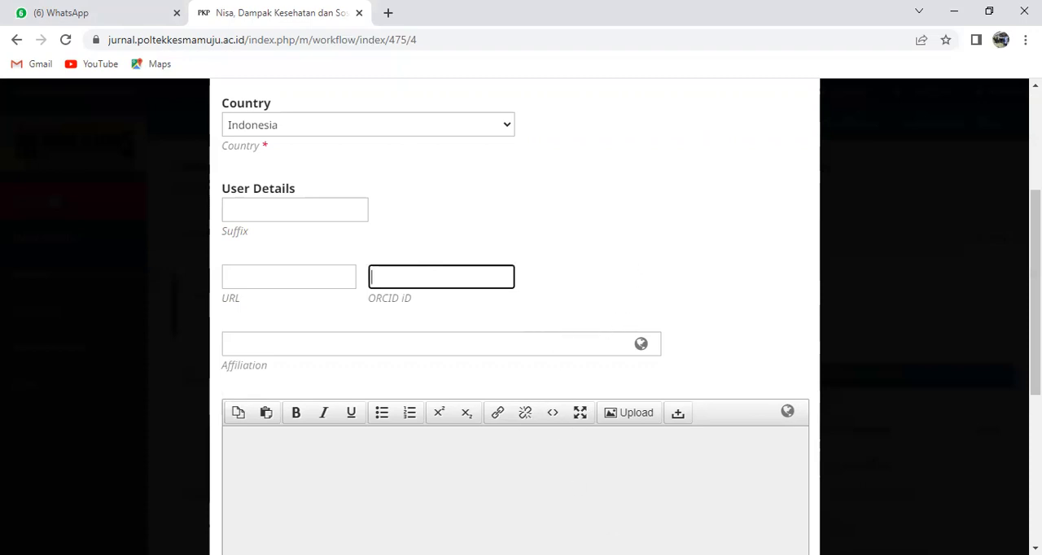
Paste the copied institution text as the new contributor's affiliation and delete the surplus characters at its end
key(alt+Tab)
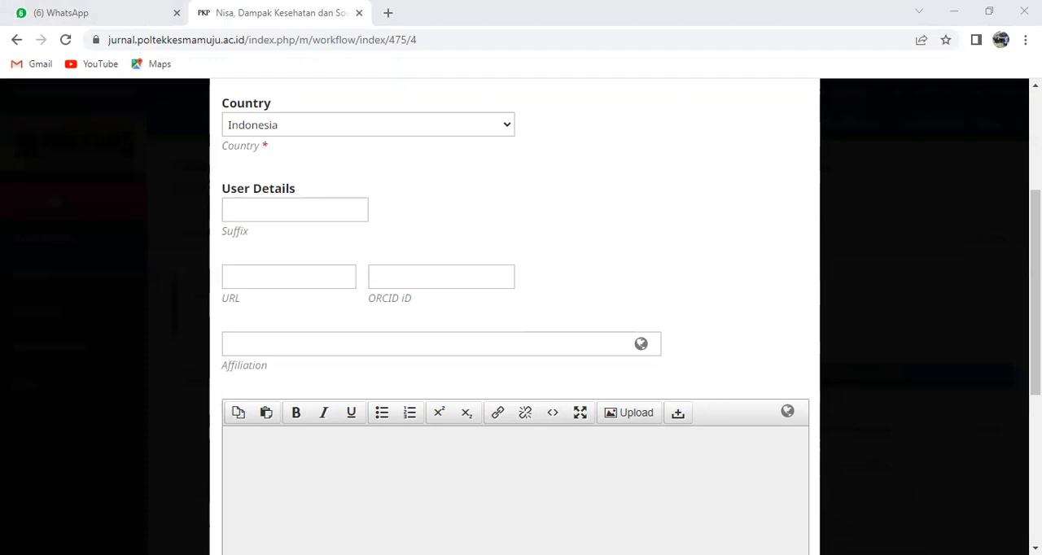
right_click(295, 350)
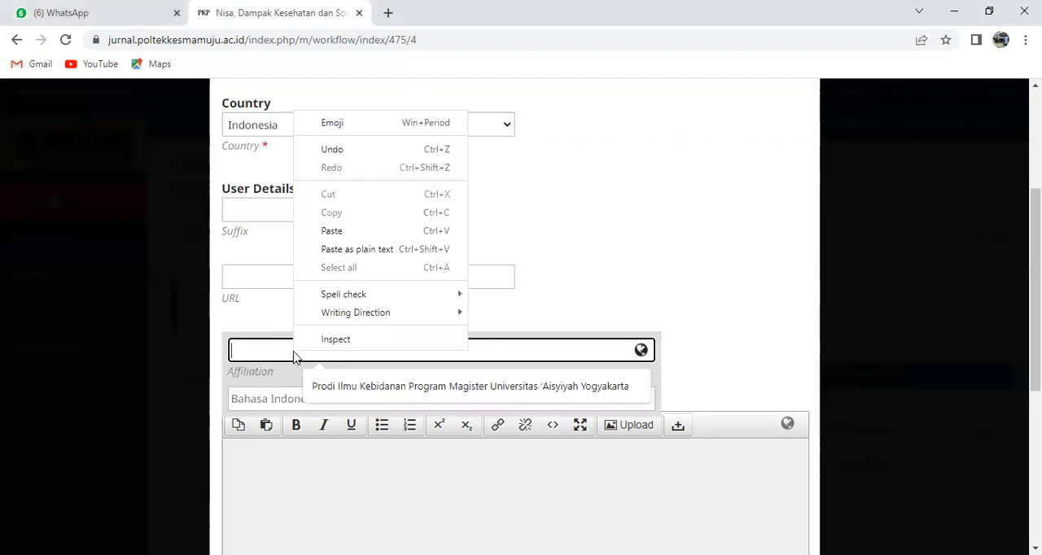
click(353, 234)
click(334, 351)
double_click(392, 347)
key(BackSpace)
key(BackSpace)
key(BackSpace)
key(BackSpace)
key(BackSpace)
key(BackSpace)
key(BackSpace)
key(BackSpace)
key(BackSpace)
key(BackSpace)
key(BackSpace)
key(BackSpace)
key(BackSpace)
key(BackSpace)
key(BackSpace)
key(BackSpace)
key(BackSpace)
key(BackSpace)
key(BackSpace)
key(BackSpace)
key(BackSpace)
key(BackSpace)
key(BackSpace)
key(BackSpace)
key(BackSpace)
key(BackSpace)
key(BackSpace)
key(BackSpace)
key(BackSpace)
key(BackSpace)
key(BackSpace)
key(BackSpace)
key(BackSpace)
key(BackSpace)
key(BackSpace)
key(BackSpace)
key(BackSpace)
key(BackSpace)
key(BackSpace)
key(BackSpace)
key(BackSpace)
key(BackSpace)
key(BackSpace)
key(BackSpace)
key(BackSpace)
key(BackSpace)
Assign the Author role to the new contributor, review the form and save the record
scroll(447, 358, down, 5)
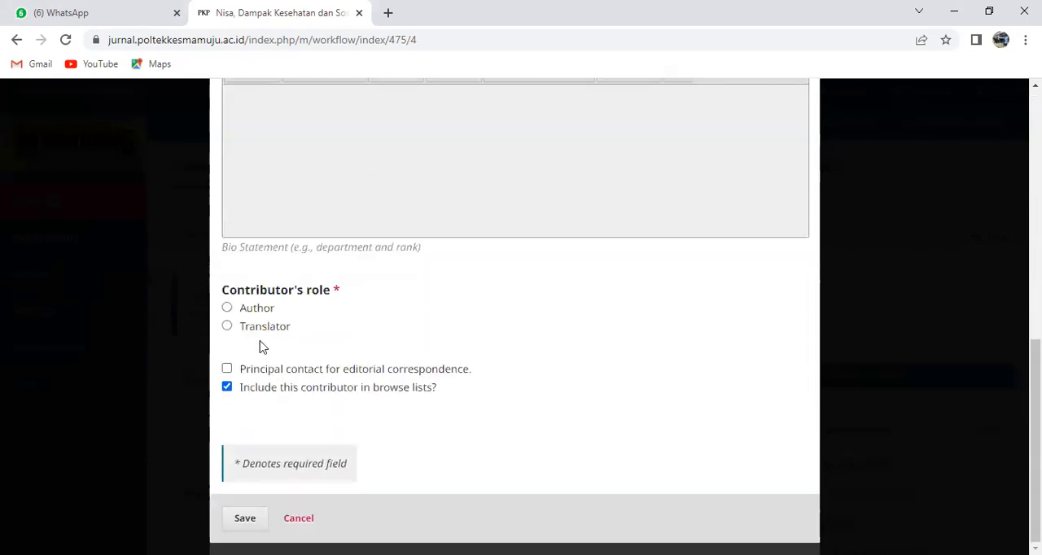
click(227, 310)
scroll(467, 331, up, 3)
scroll(479, 358, down, 3)
click(244, 520)
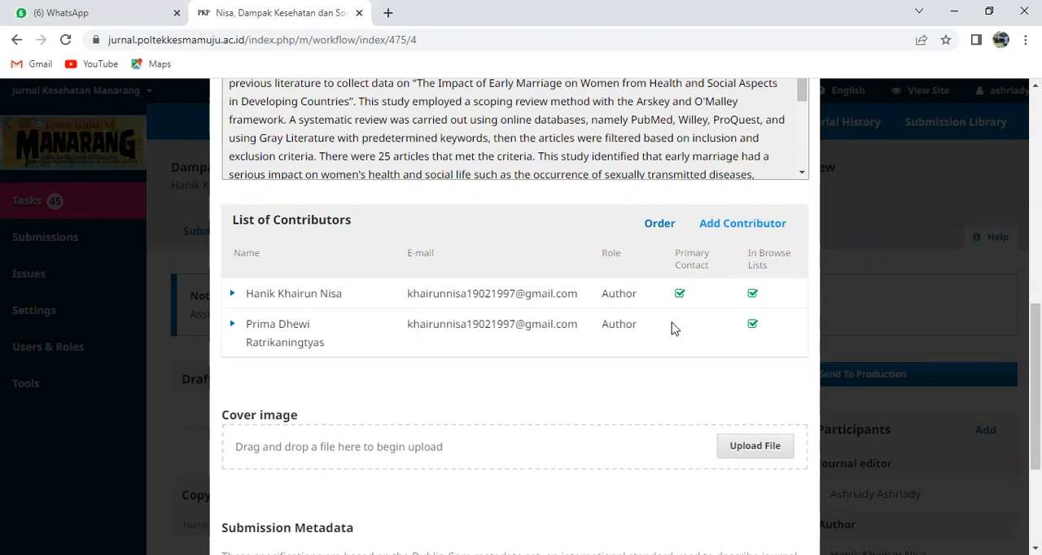
Check the first author's role and principal contact setting, and leave that record without saving
click(234, 297)
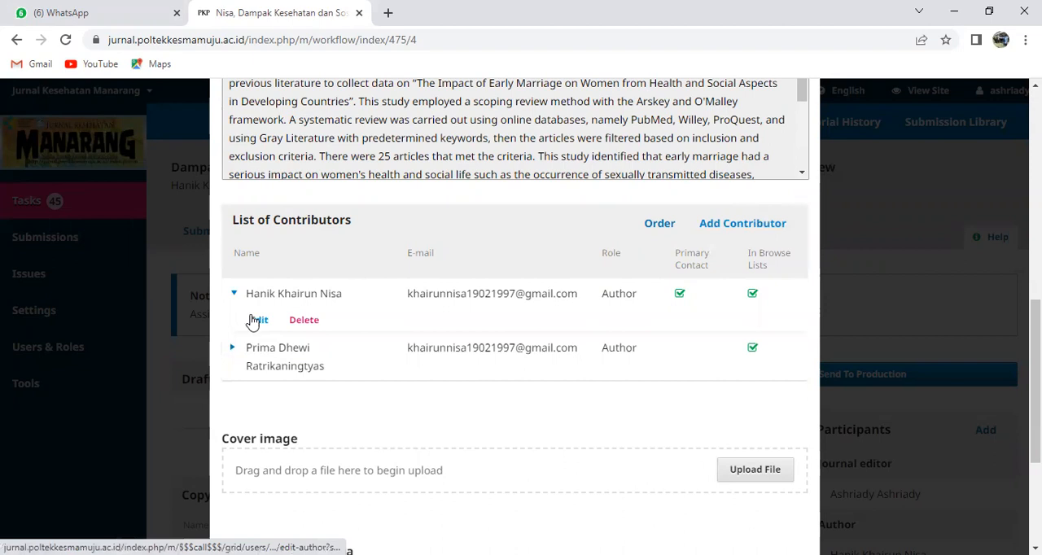
click(257, 320)
scroll(339, 337, down, 10)
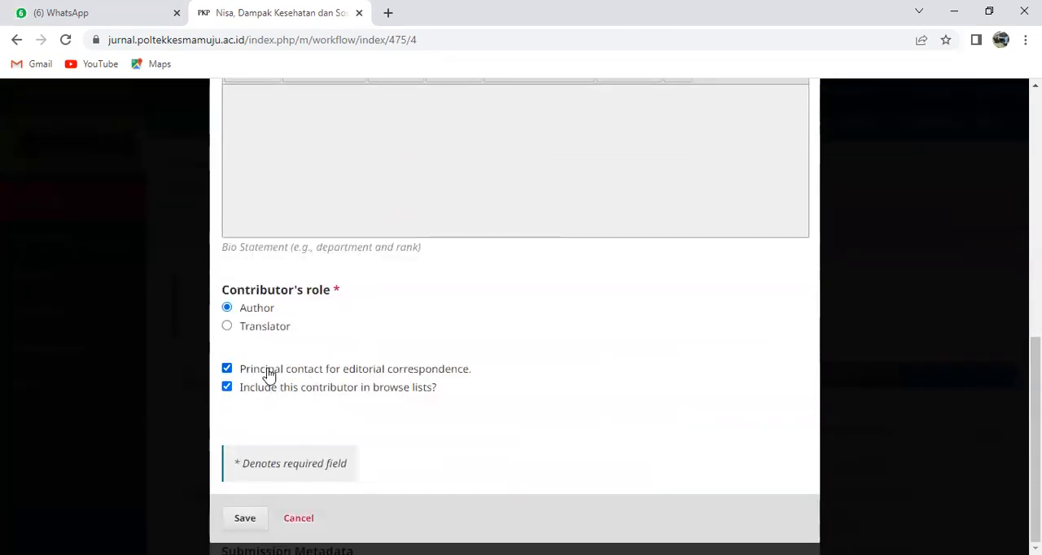
click(294, 520)
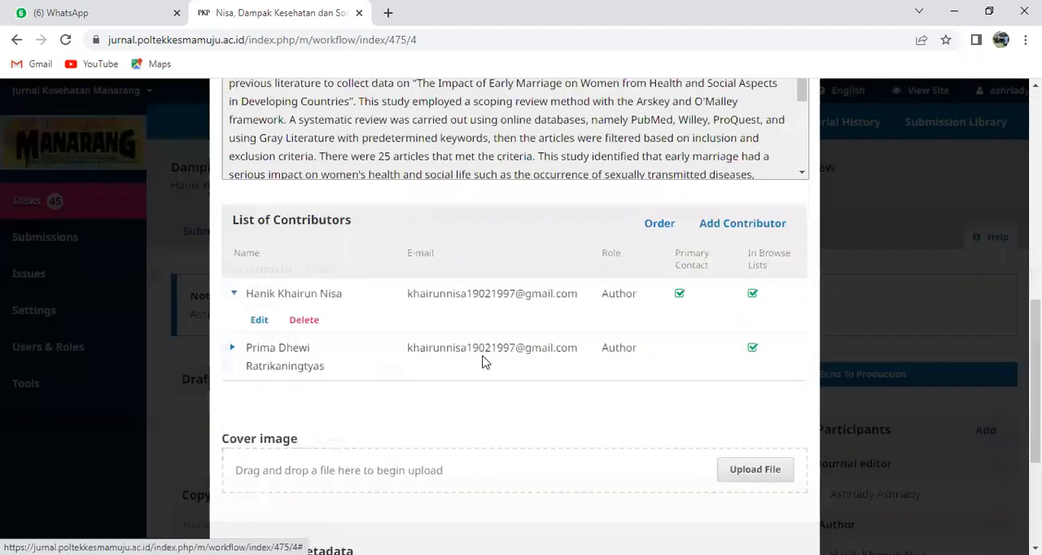
Close the submission metadata and reload the workflow page to refresh the author line under the title
scroll(477, 473, down, 1)
scroll(489, 464, up, 3)
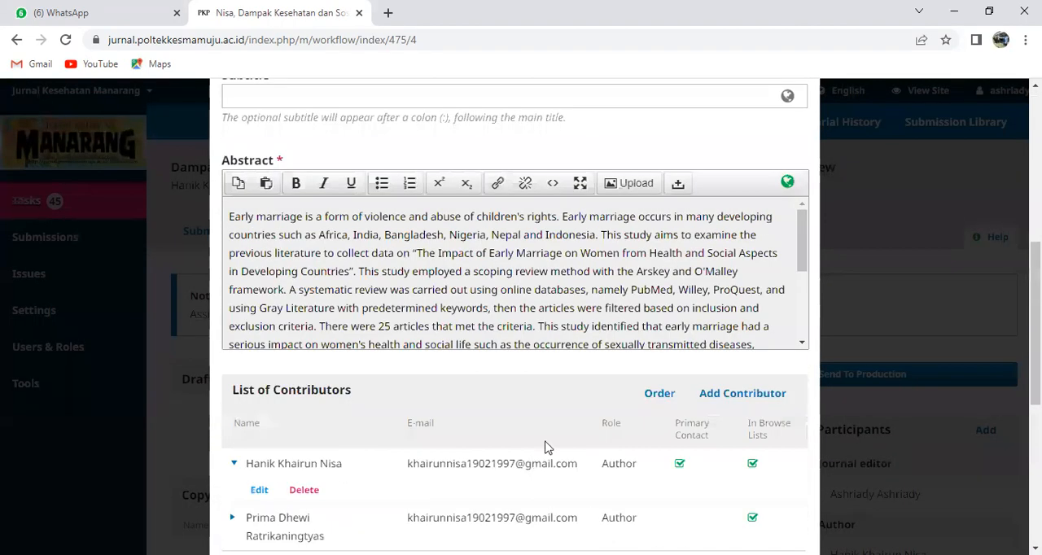
scroll(771, 221, up, 5)
click(793, 116)
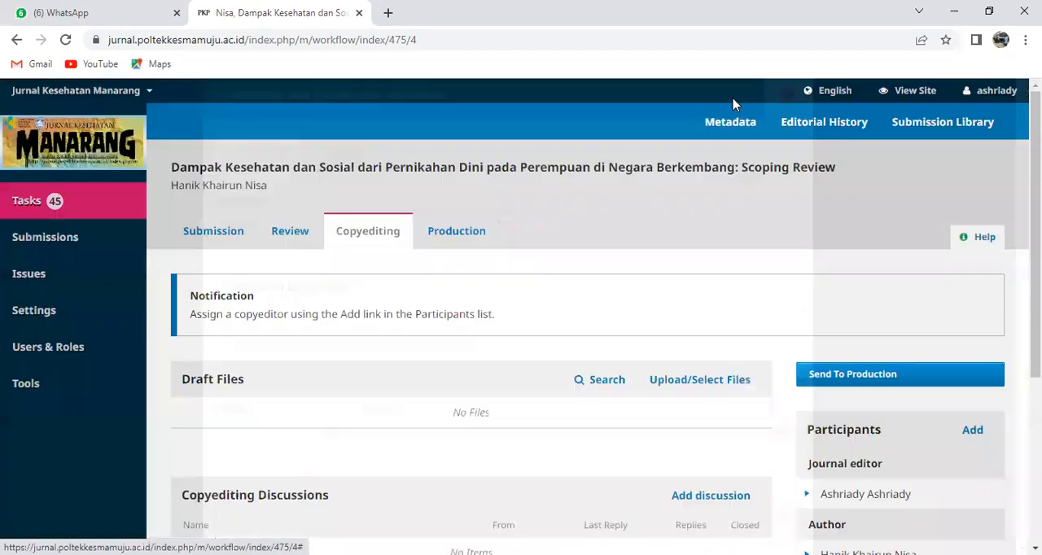
click(449, 39)
key(Return)
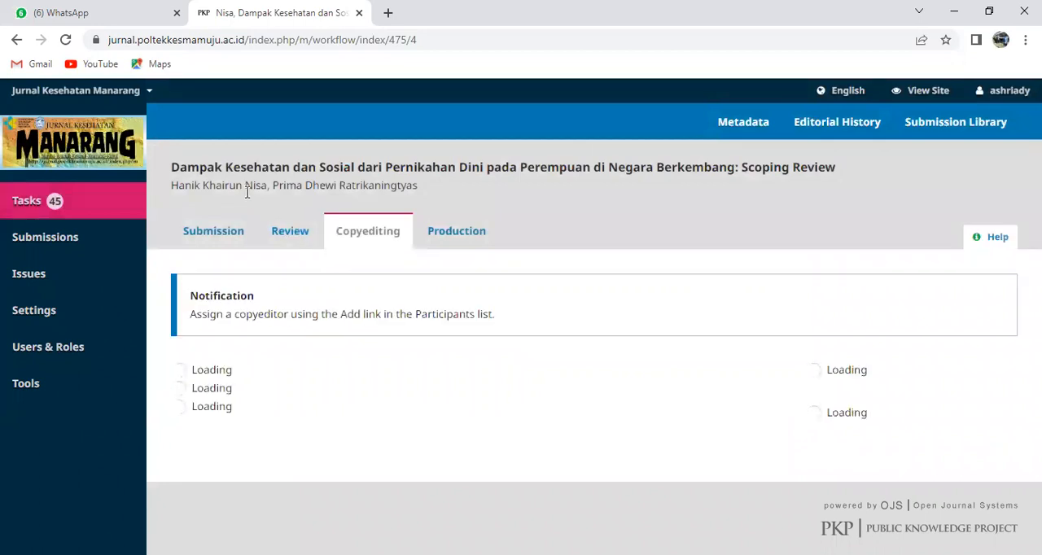
Look over the reloaded copyediting page and reopen the submission metadata at the list of contributors
scroll(389, 237, down, 1)
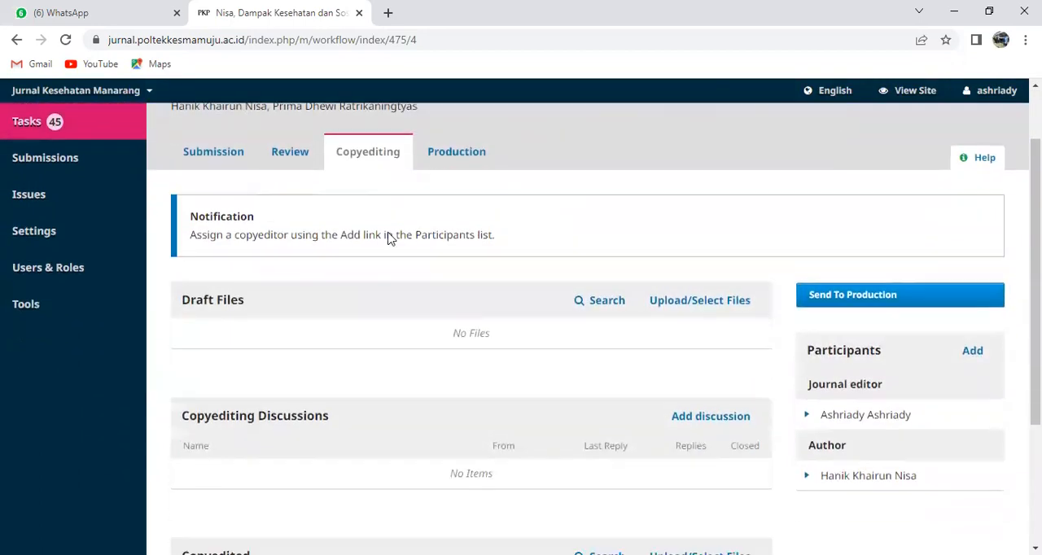
scroll(388, 237, down, 2)
scroll(395, 248, up, 3)
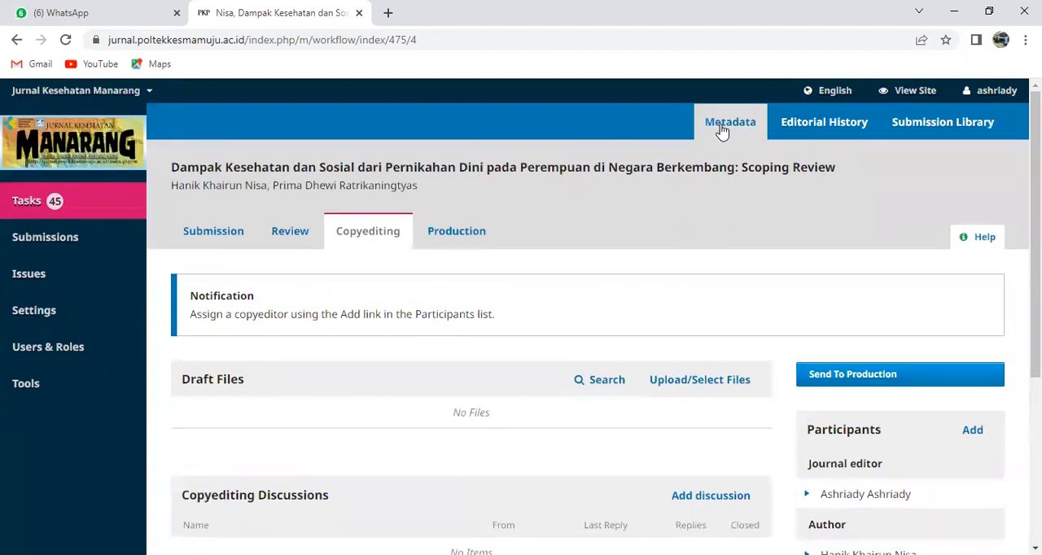
click(722, 127)
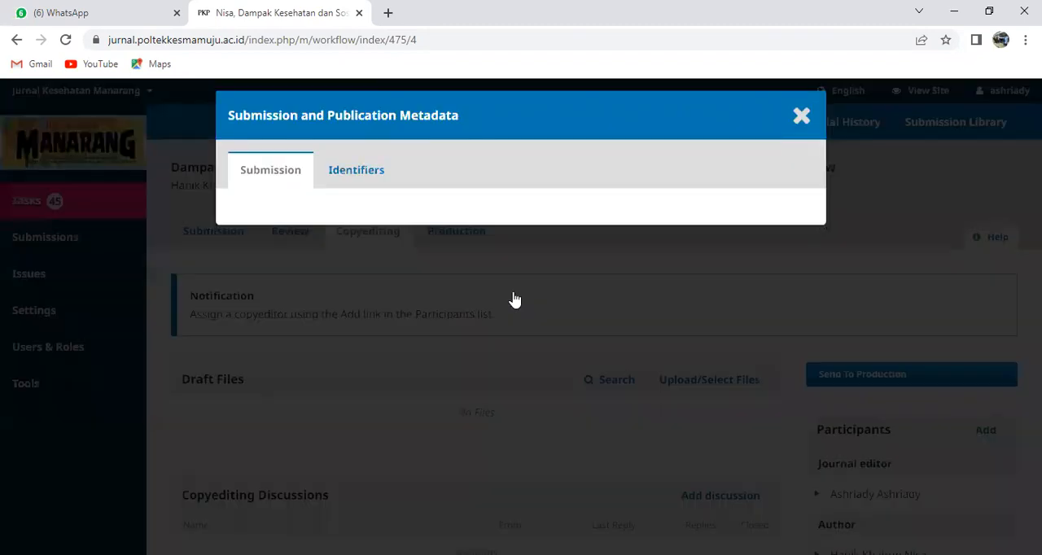
scroll(514, 297, down, 6)
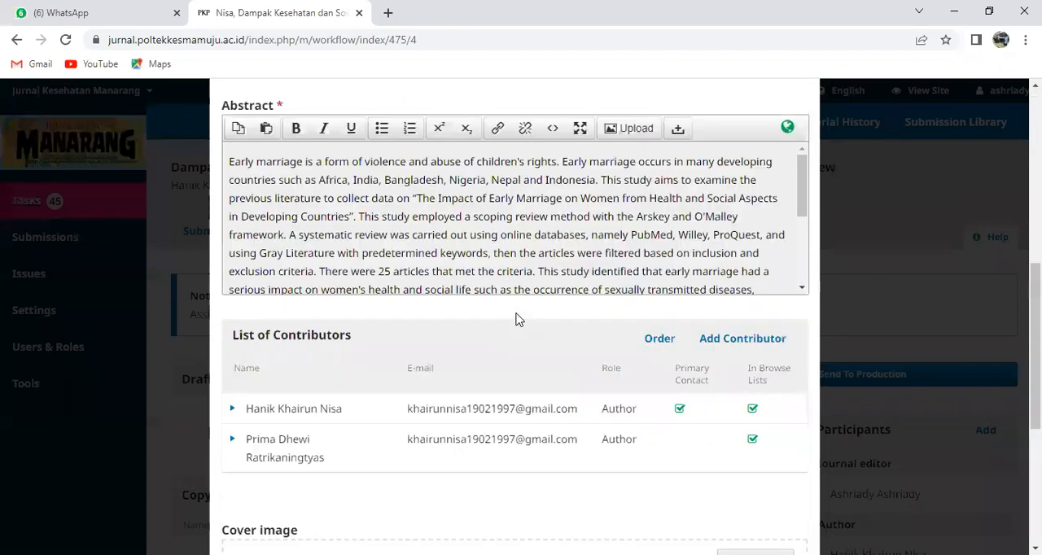
scroll(515, 319, down, 1)
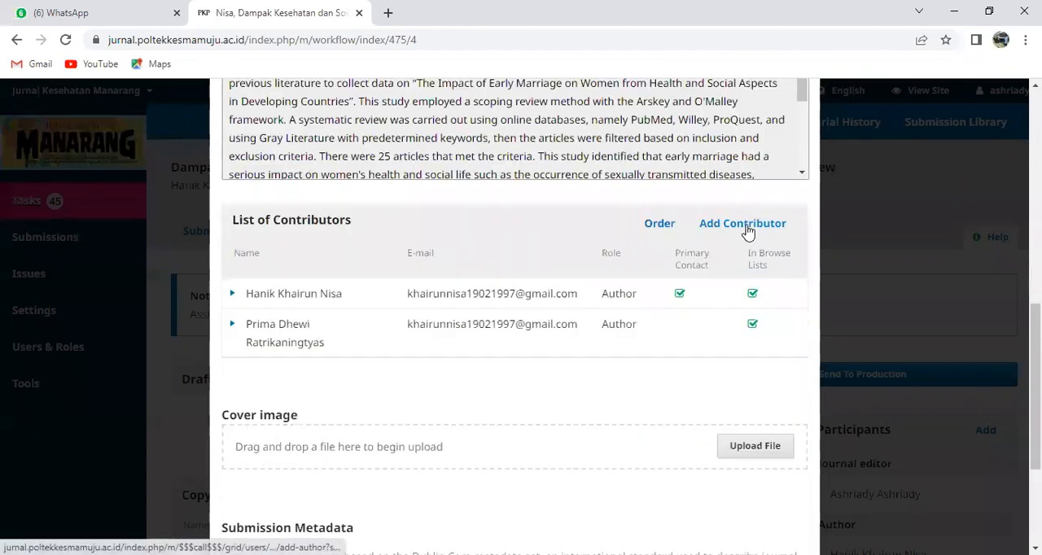
Start a third contributor record, paste the co-author's full name and move the surname into the last name field
click(747, 231)
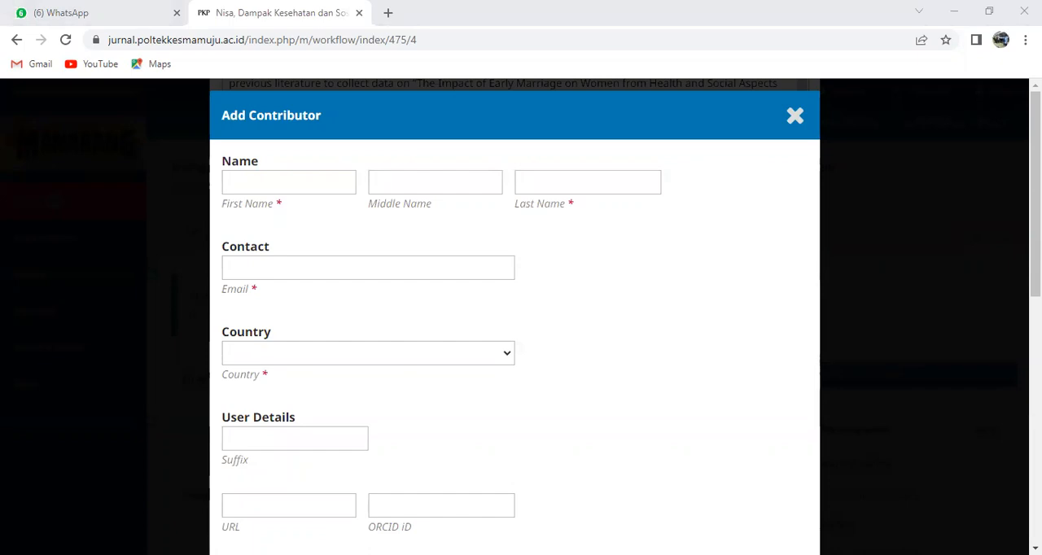
right_click(288, 183)
click(324, 302)
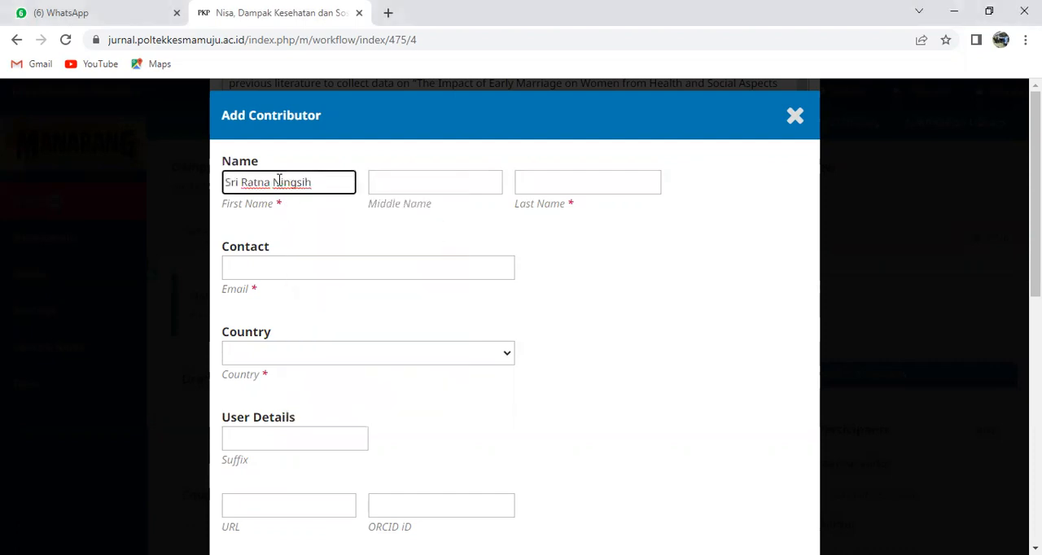
drag(273, 182, 318, 182)
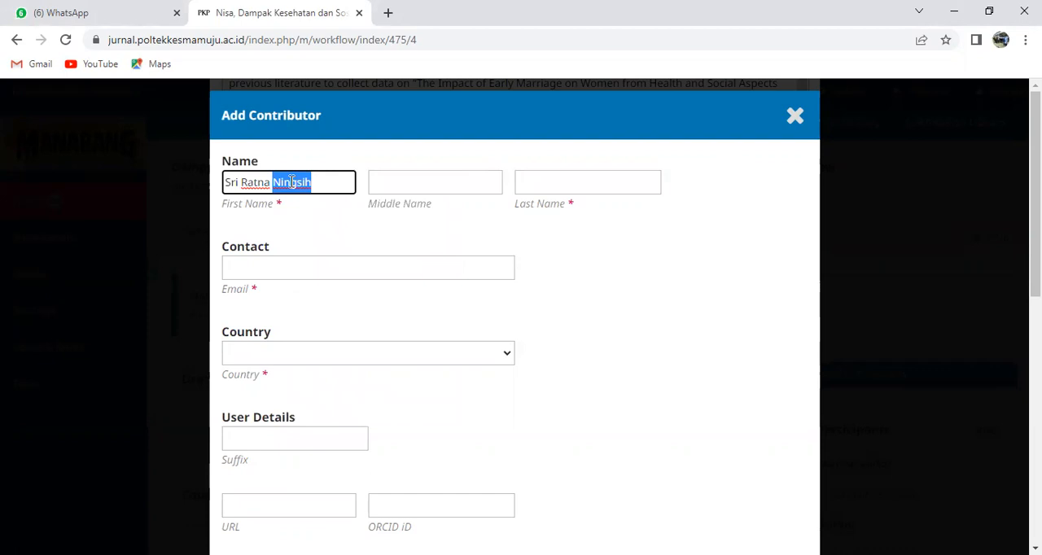
right_click(292, 182)
click(321, 265)
right_click(542, 181)
click(580, 303)
Move the third contributor's middle name out of the first name field into the middle name field
drag(242, 184, 267, 182)
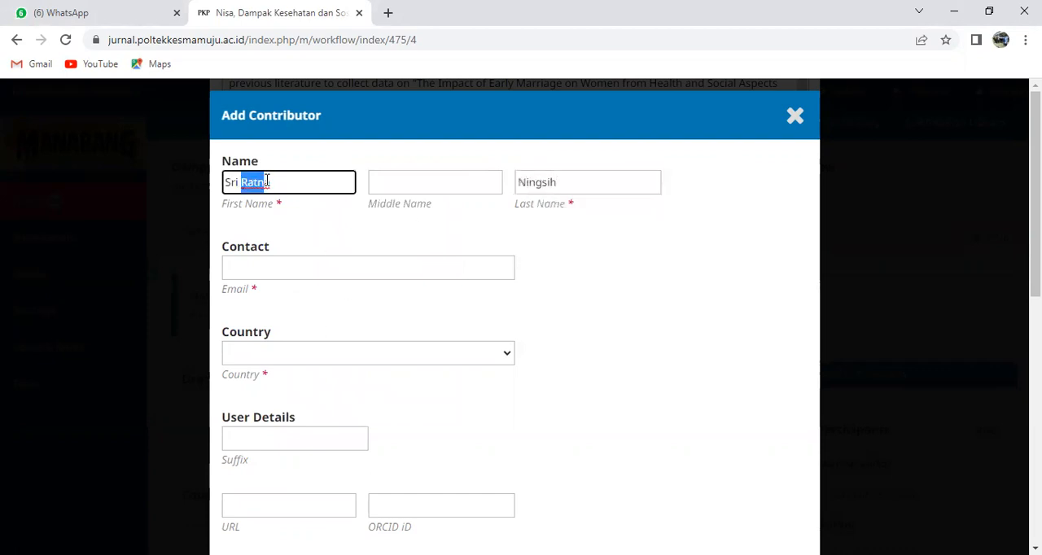
right_click(266, 181)
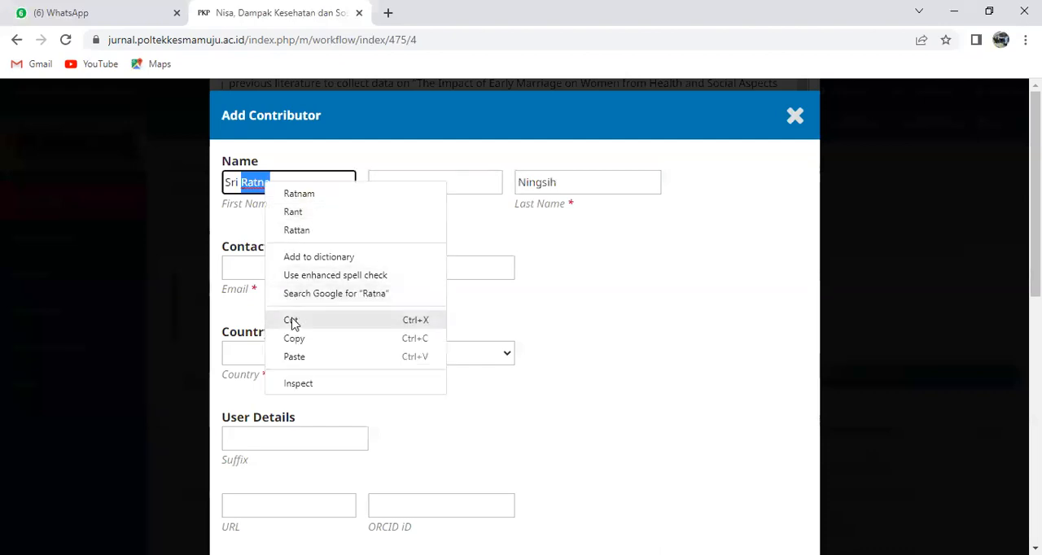
click(290, 319)
click(407, 183)
right_click(407, 182)
click(463, 295)
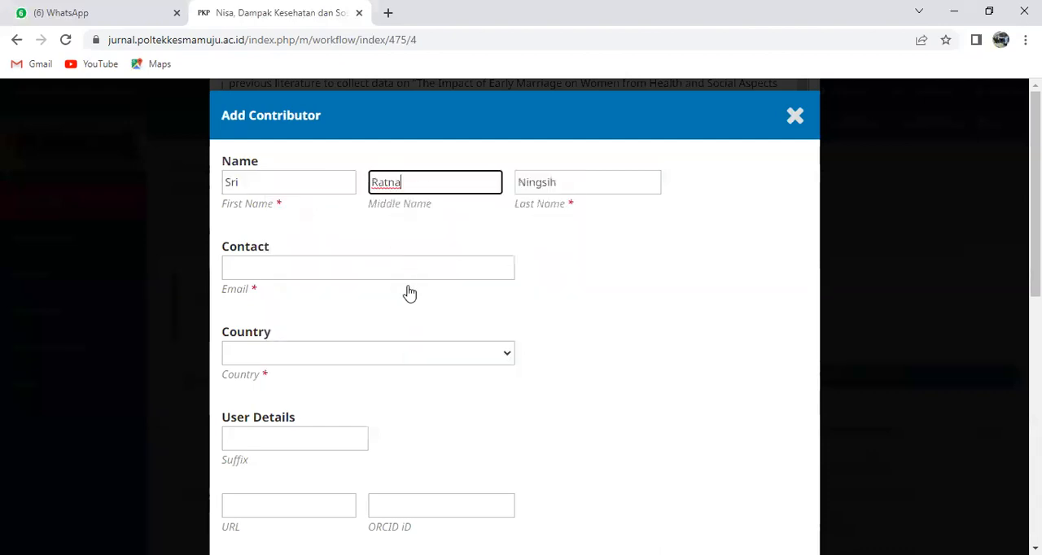
Fill in the third contributor's e-mail with the first author's saved address and set the country to Indonesia
click(366, 267)
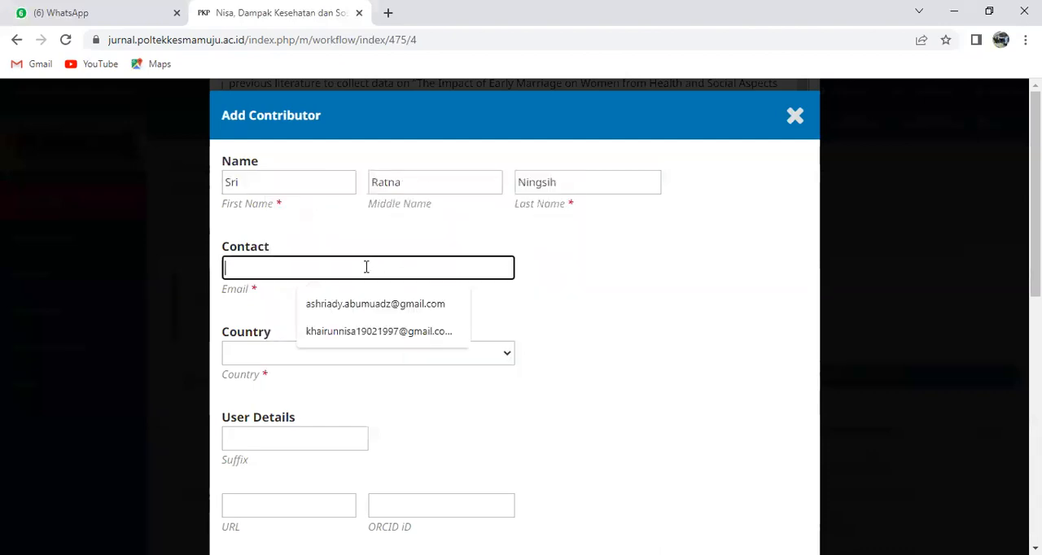
click(379, 332)
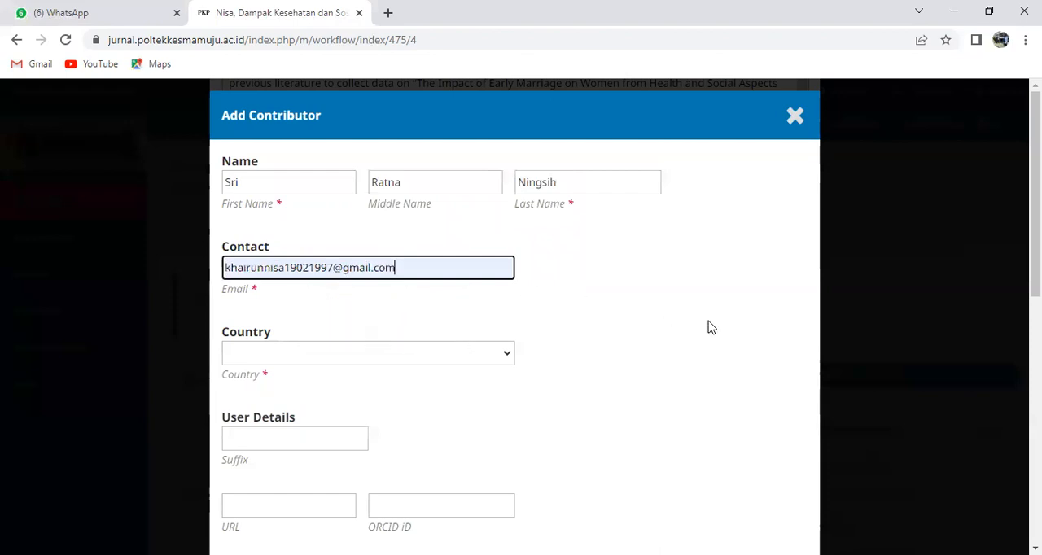
scroll(600, 323, down, 1)
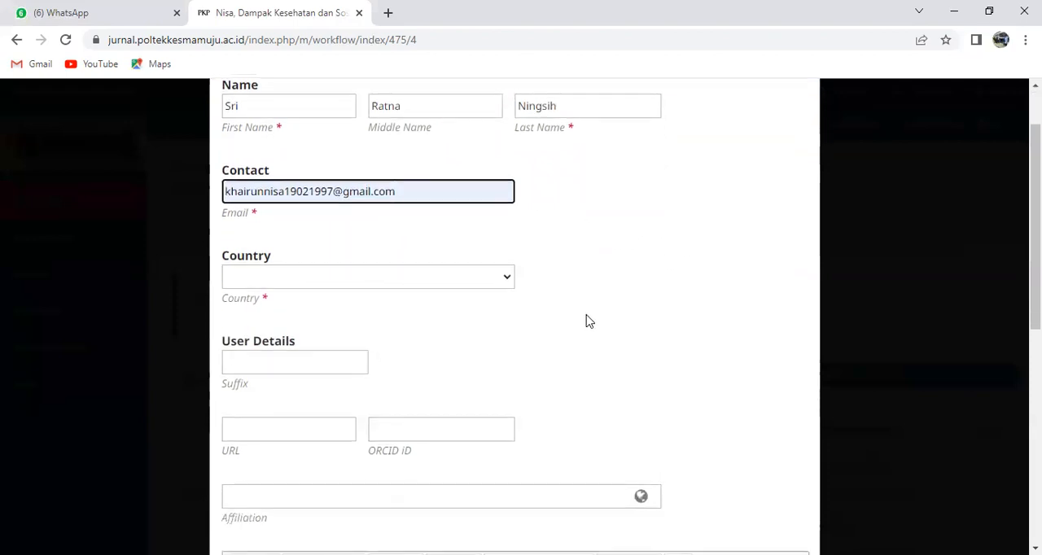
click(496, 278)
scroll(382, 417, down, 20)
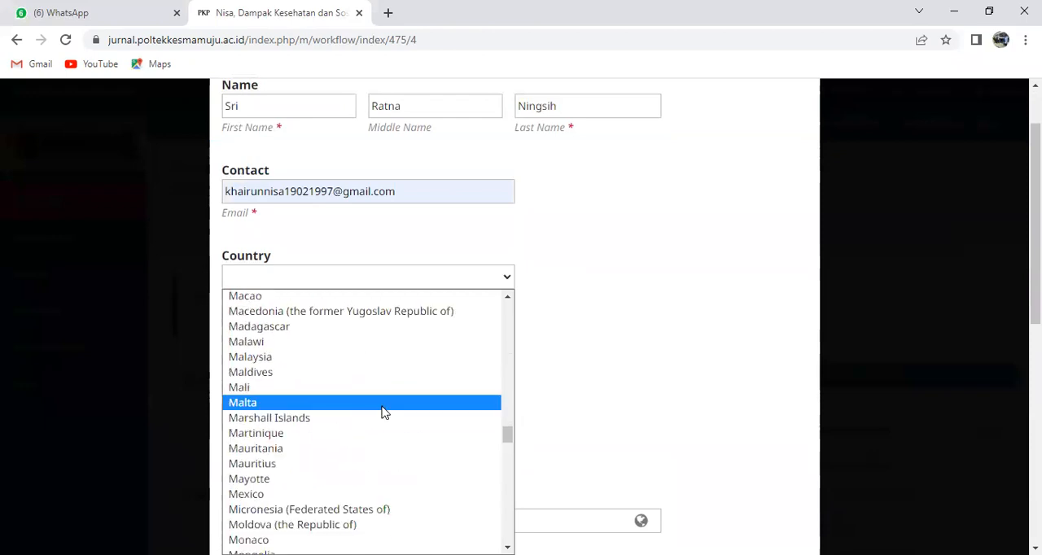
scroll(384, 414, up, 20)
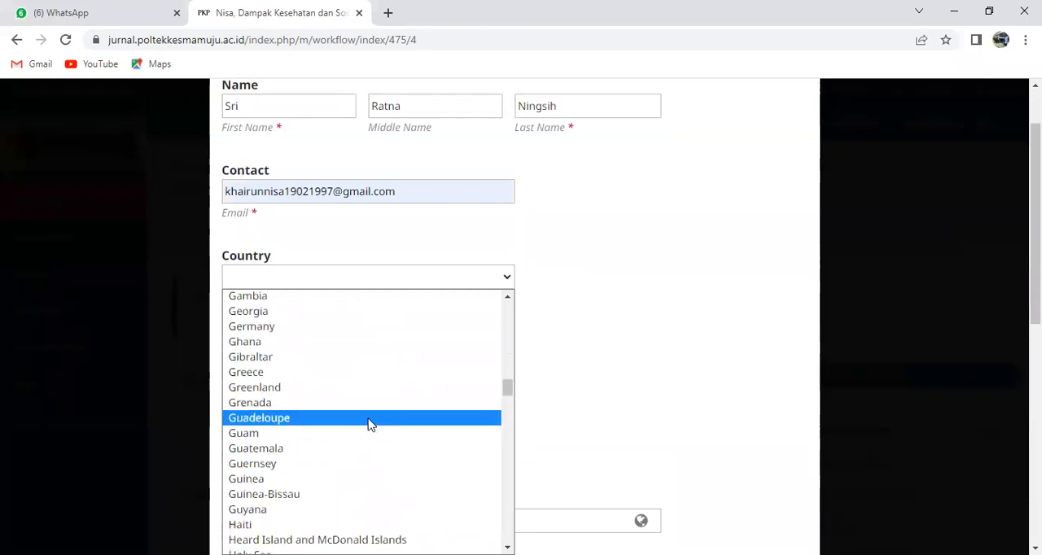
scroll(368, 426, down, 5)
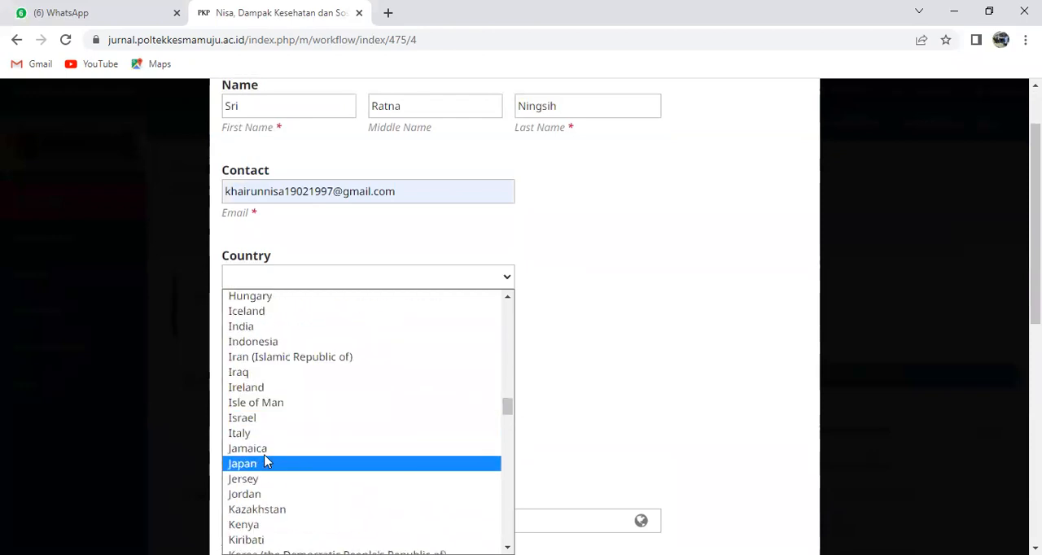
click(263, 343)
Copy the third contributor's affiliation from the source document and enter it as Fakultas Ilmu Kesehatan Universitas 'Aisyiyah Yogyakarta
scroll(367, 377, down, 2)
click(407, 349)
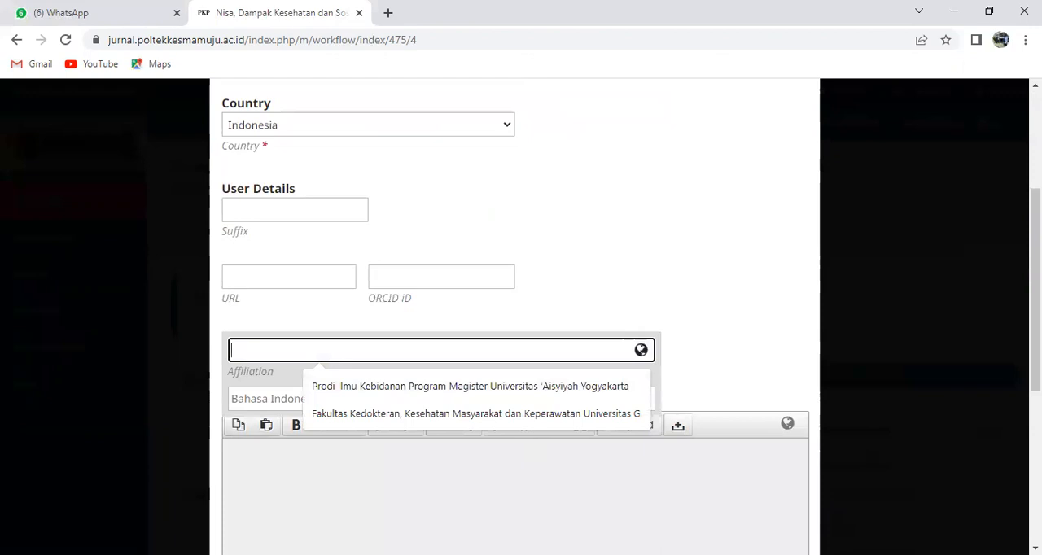
key(alt+Tab)
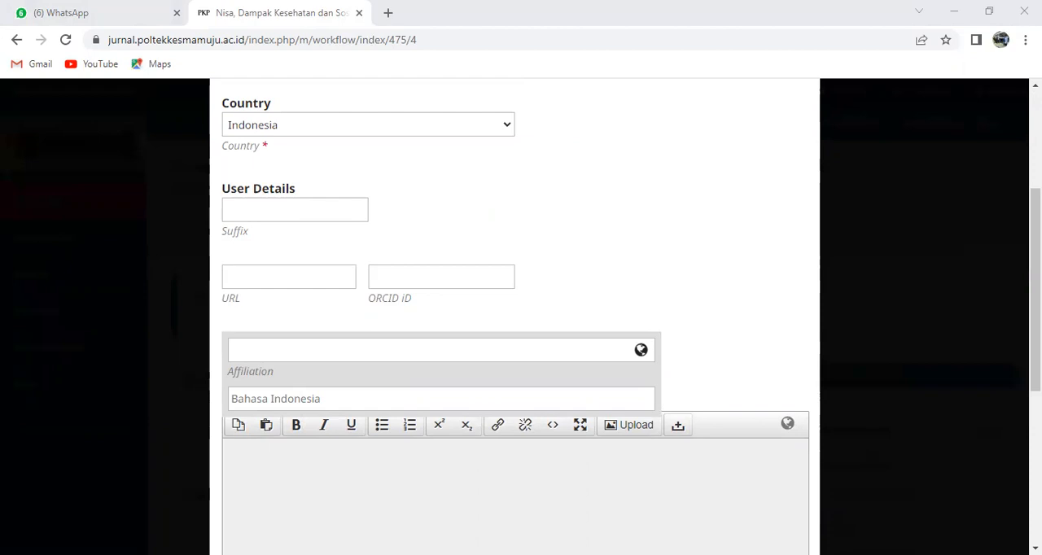
key(alt+Tab)
key(ctrl+v)
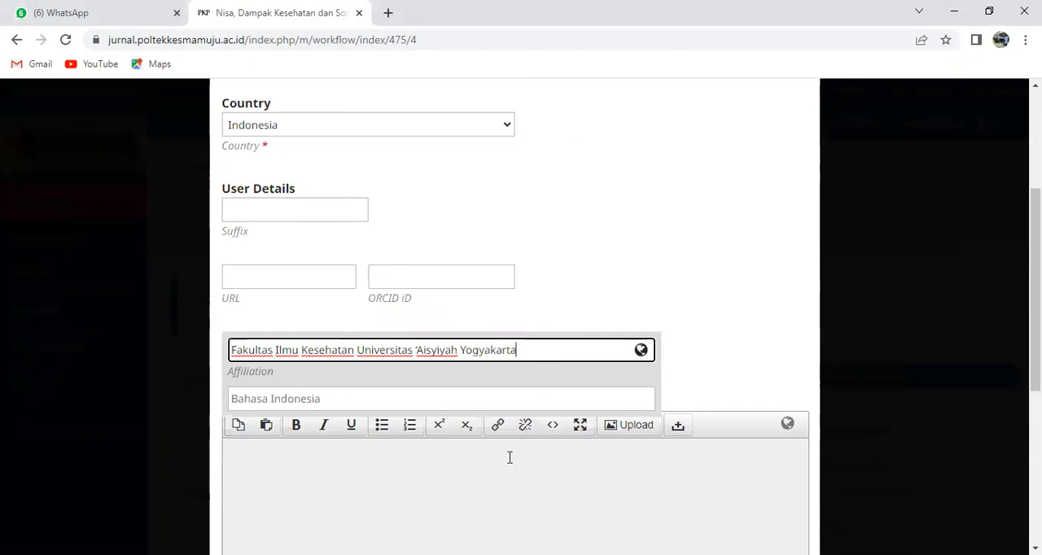
scroll(510, 458, down, 3)
scroll(506, 461, up, 4)
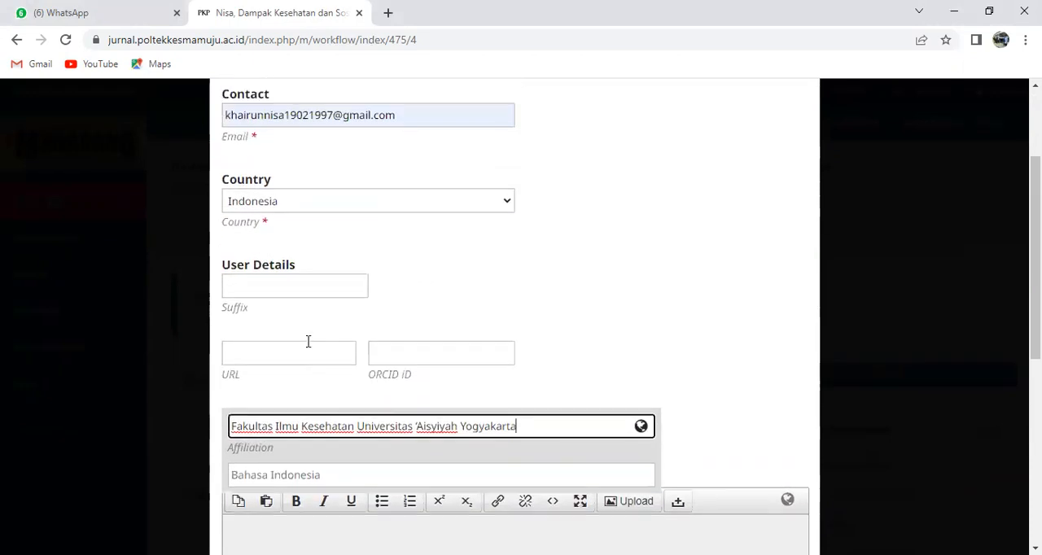
click(390, 358)
click(303, 355)
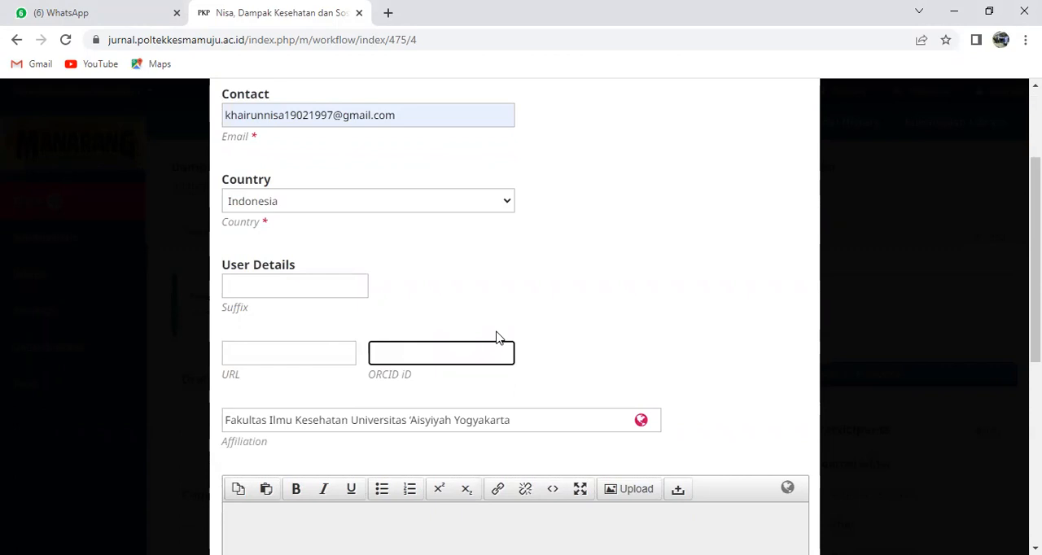
Assign the Author role to the third contributor and save the record
scroll(488, 302, down, 5)
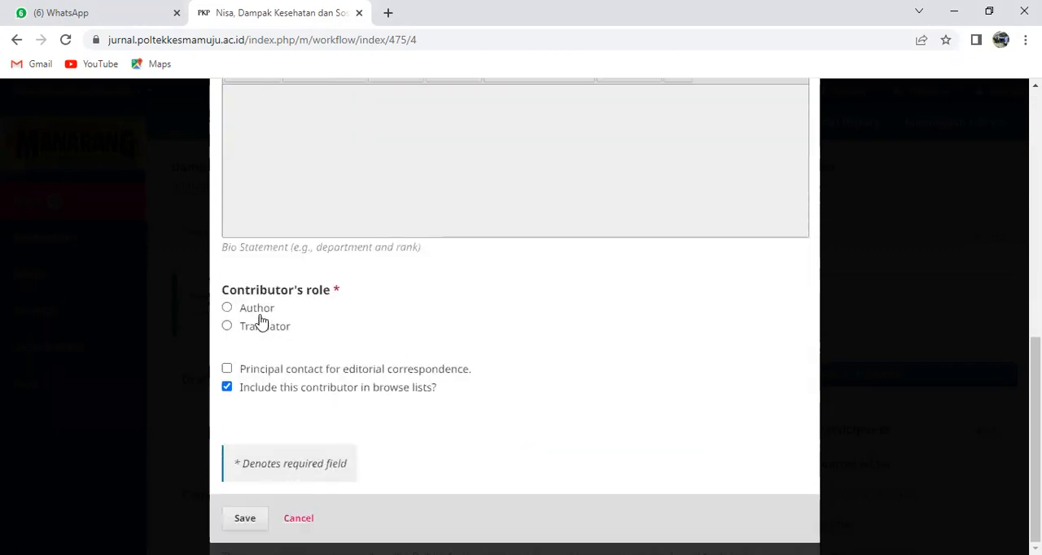
click(228, 309)
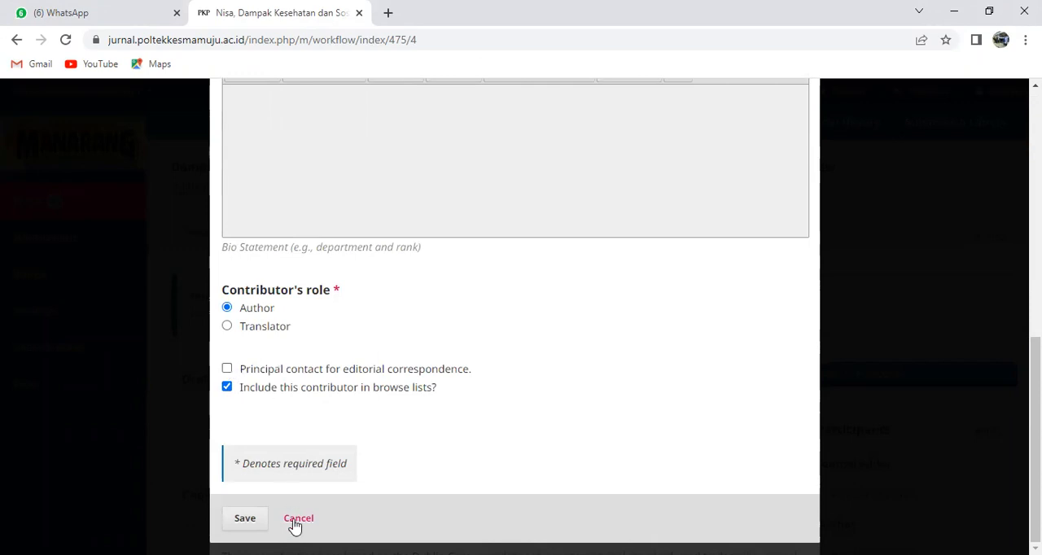
click(245, 518)
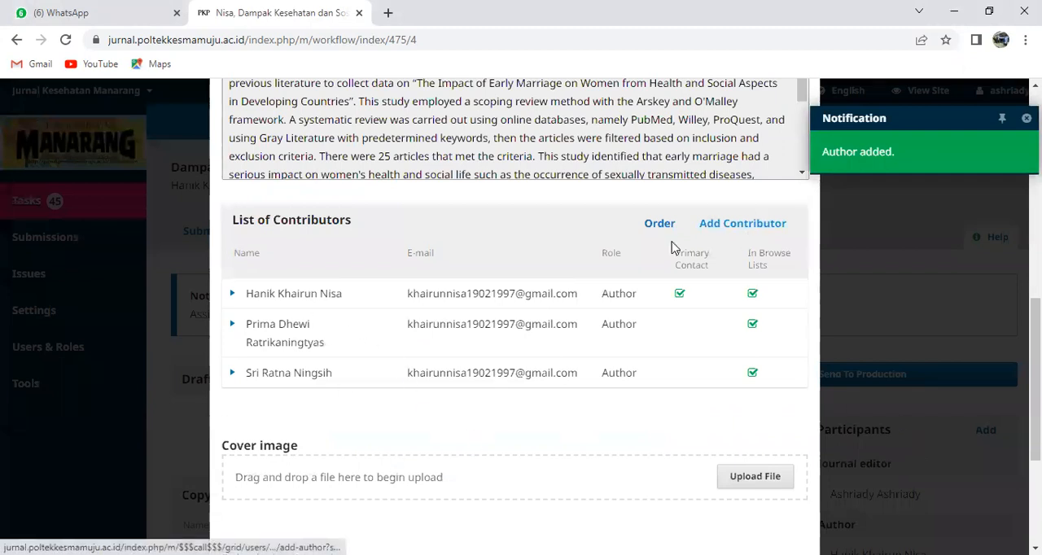
Start a fourth contributor record, paste the co-author's full name and move the surname into the last name field
click(723, 220)
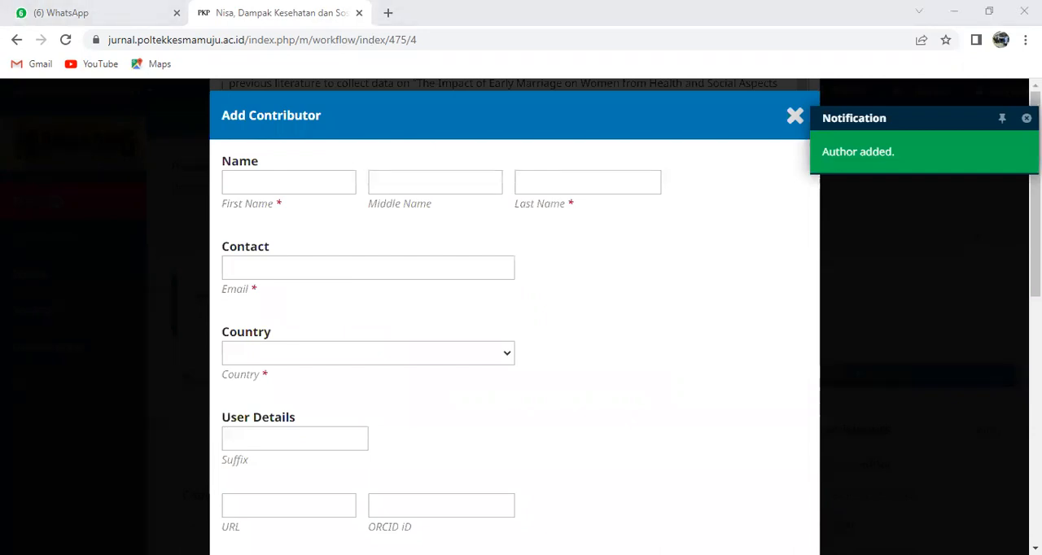
click(262, 183)
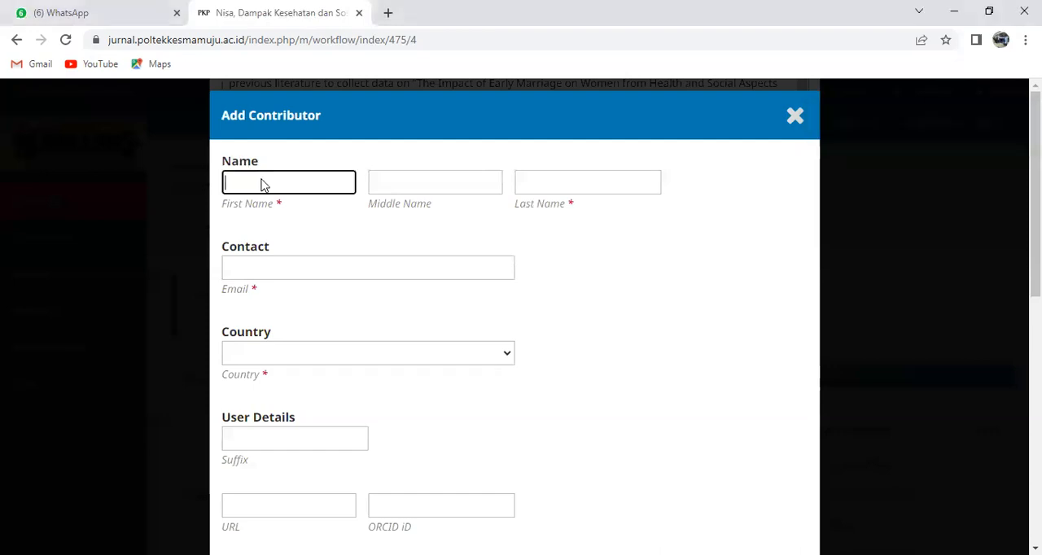
right_click(262, 181)
click(301, 299)
drag(286, 182, 321, 179)
key(shift+F10)
click(342, 288)
right_click(592, 188)
click(640, 303)
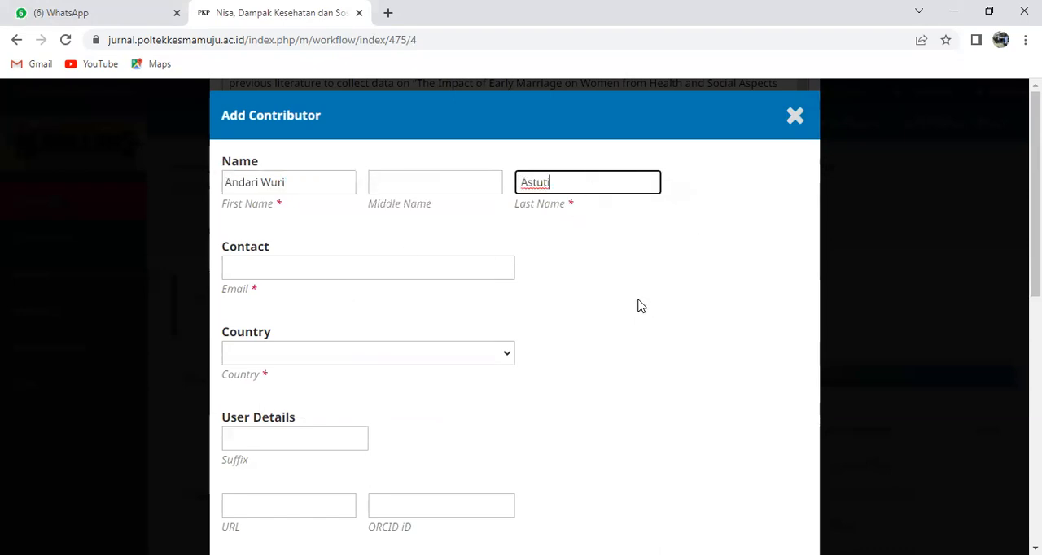
Move the fourth contributor's middle name out of the first name field into the middle name field
drag(263, 182, 285, 182)
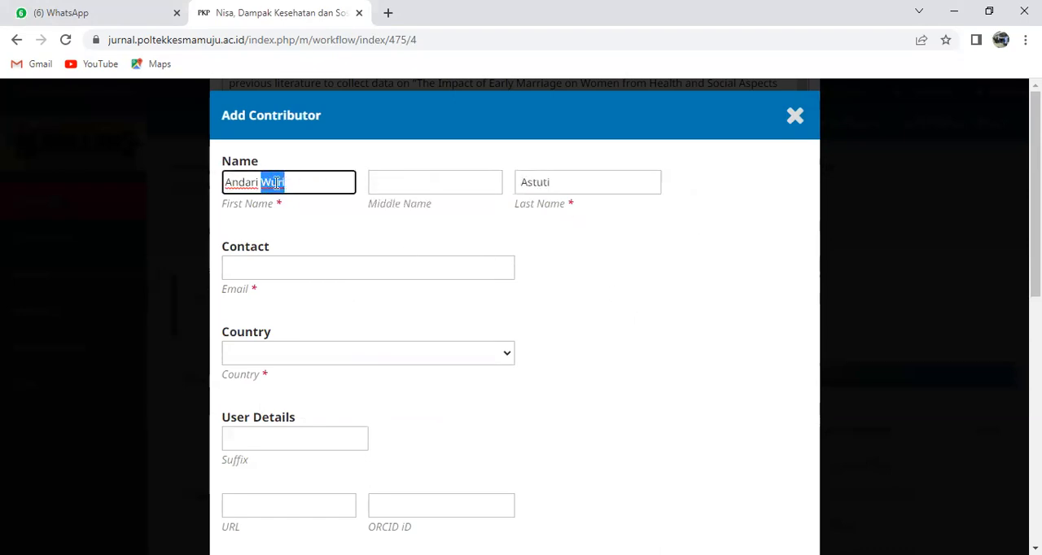
right_click(274, 183)
click(312, 325)
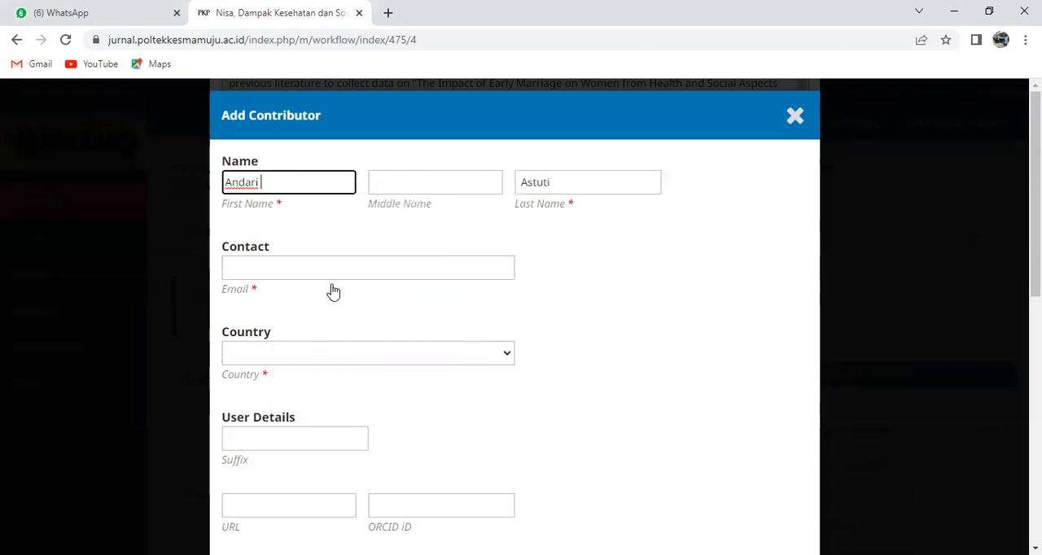
right_click(411, 176)
click(467, 295)
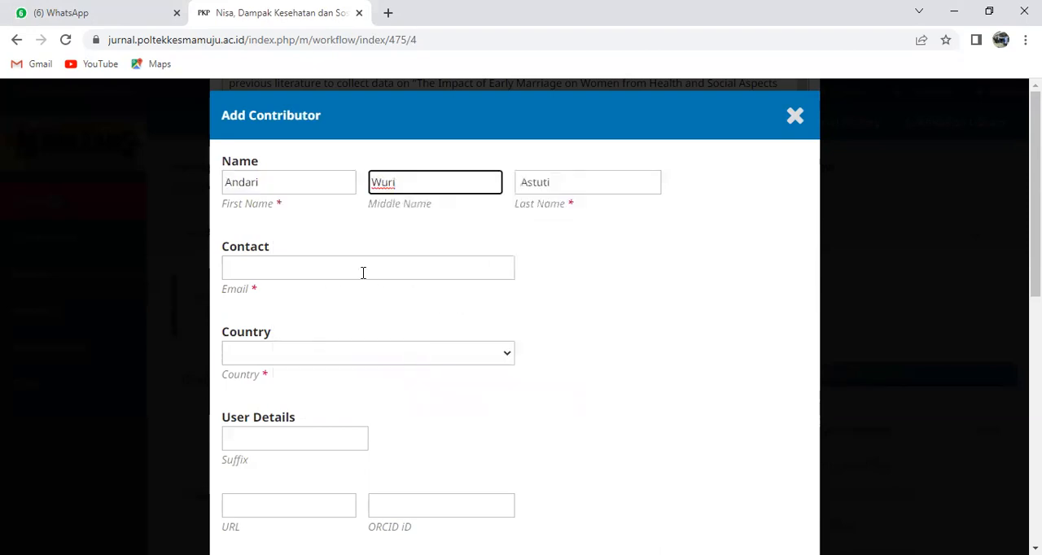
Fill in the fourth contributor's e-mail with the first author's saved address and set the country to Indonesia
click(363, 272)
click(377, 335)
scroll(472, 272, down, 2)
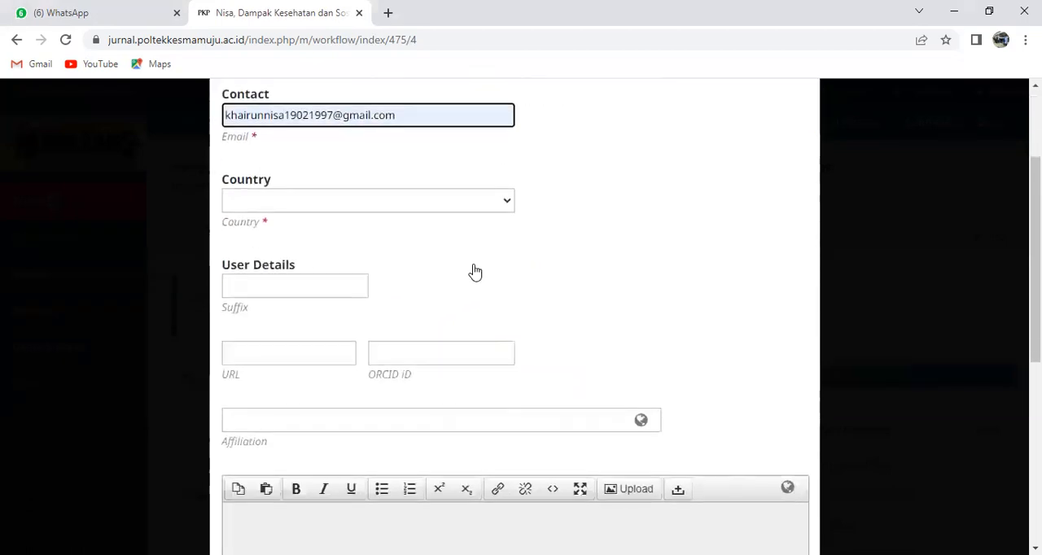
click(508, 202)
scroll(344, 340, down, 15)
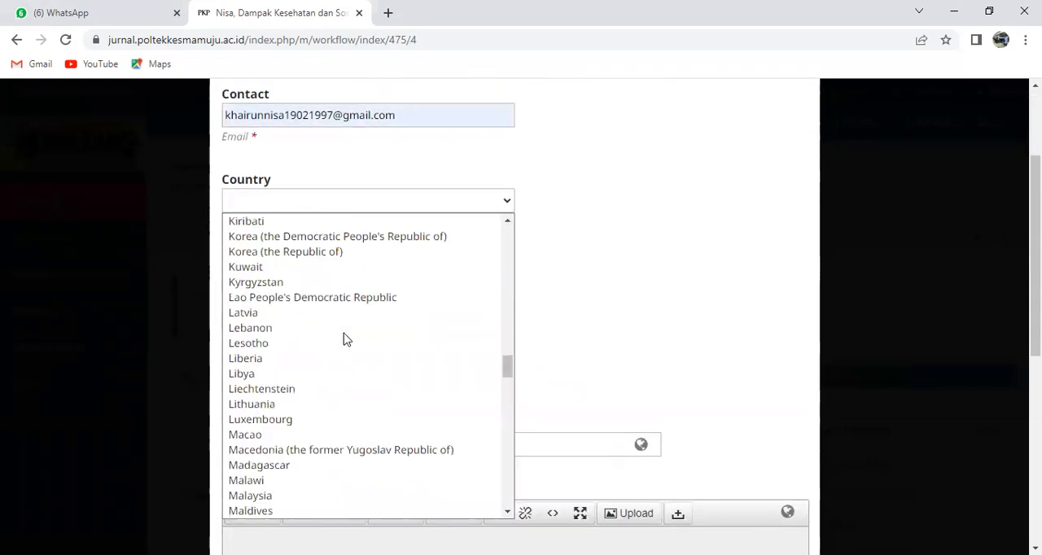
scroll(352, 325, up, 10)
scroll(350, 330, up, 9)
scroll(345, 340, down, 20)
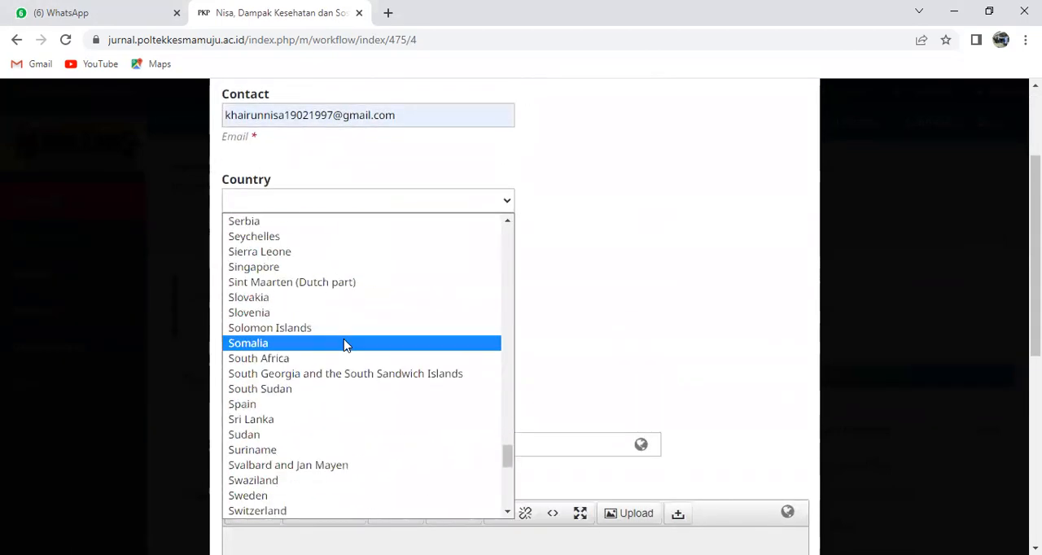
key(i)
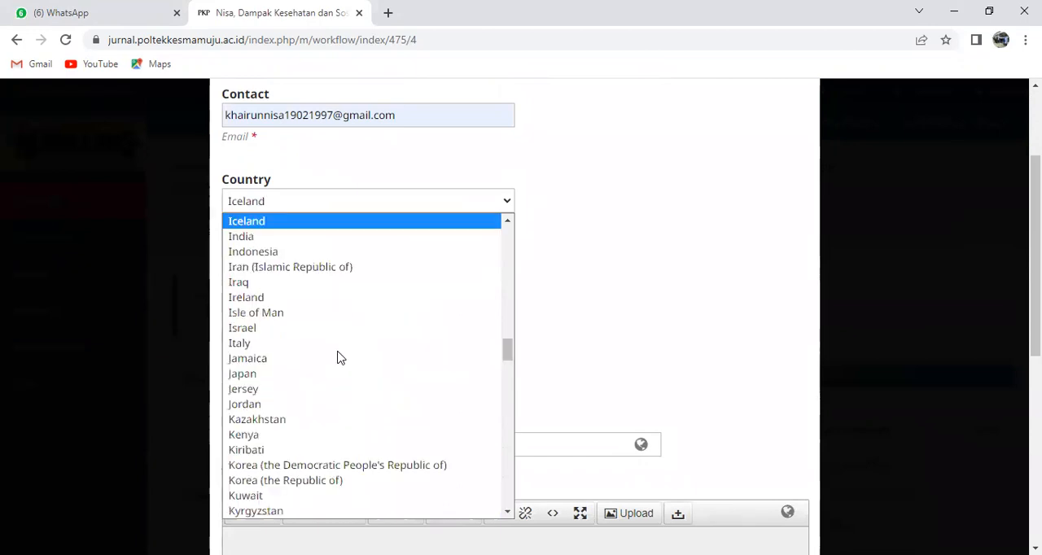
click(269, 252)
Set the fourth contributor's affiliation to the previously used entry Fakultas Ilmu Kesehatan Universitas 'Aisyiyah Yogyakarta
scroll(416, 317, down, 1)
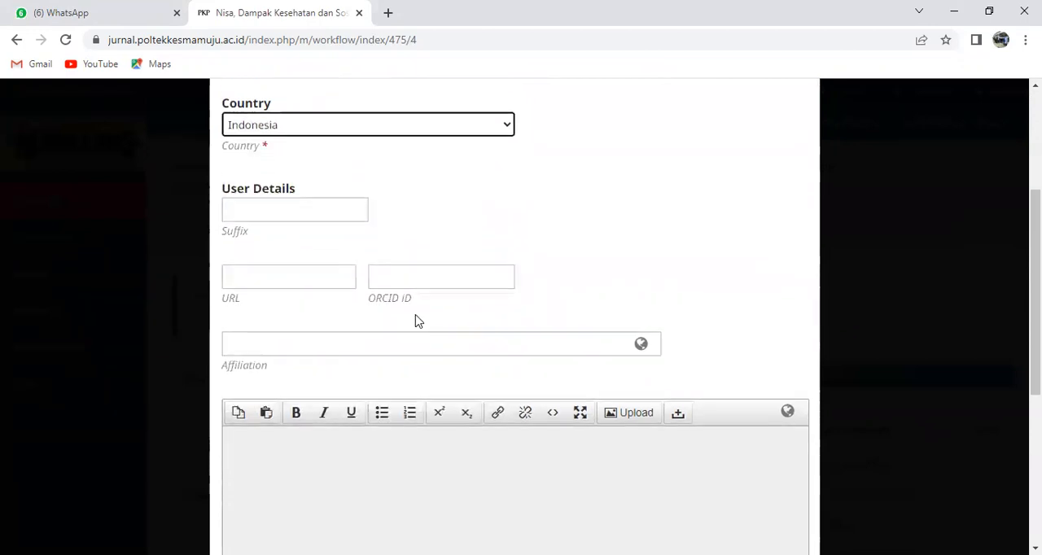
click(332, 350)
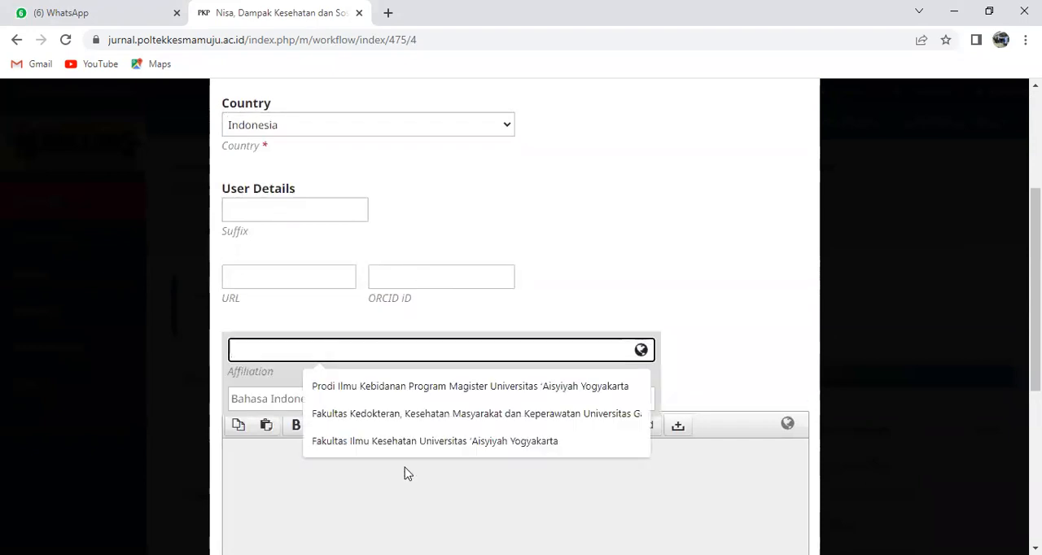
click(391, 441)
Assign the Author role to the fourth contributor, save the record and return to the start of the submission metadata
scroll(606, 339, down, 3)
scroll(605, 338, down, 2)
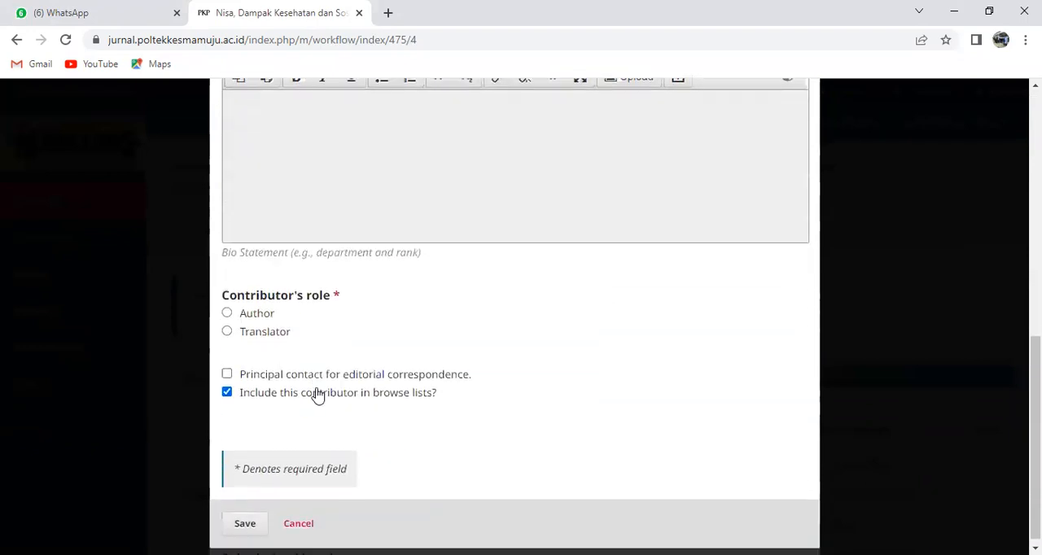
click(226, 307)
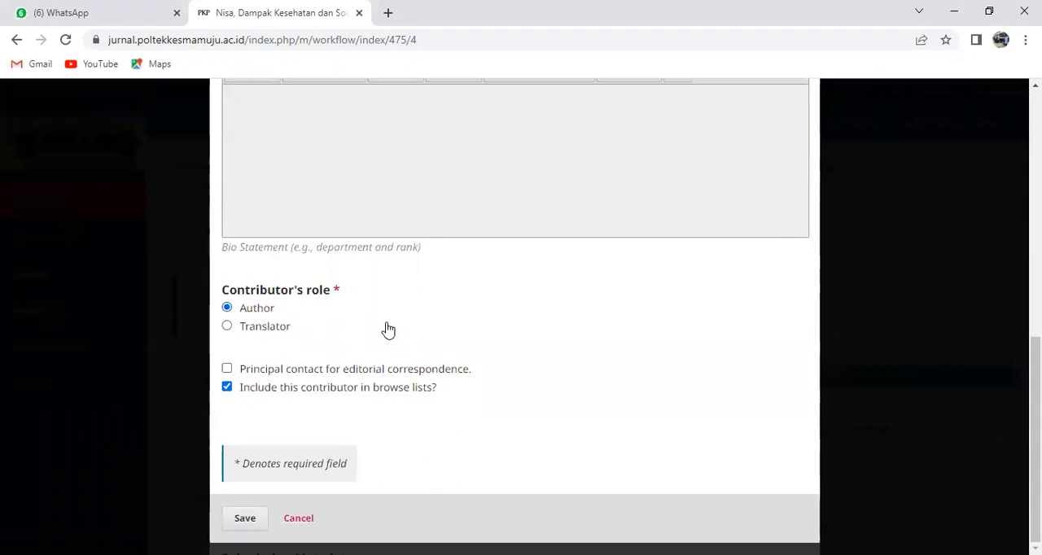
click(242, 521)
scroll(909, 316, up, 10)
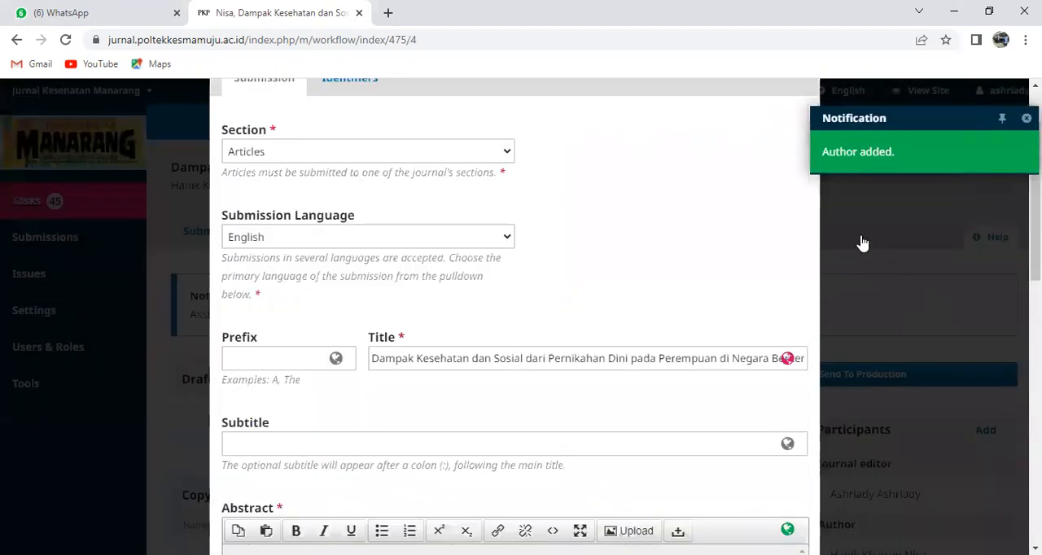
Close and reopen the submission metadata, and check the complete list of contributors
click(795, 116)
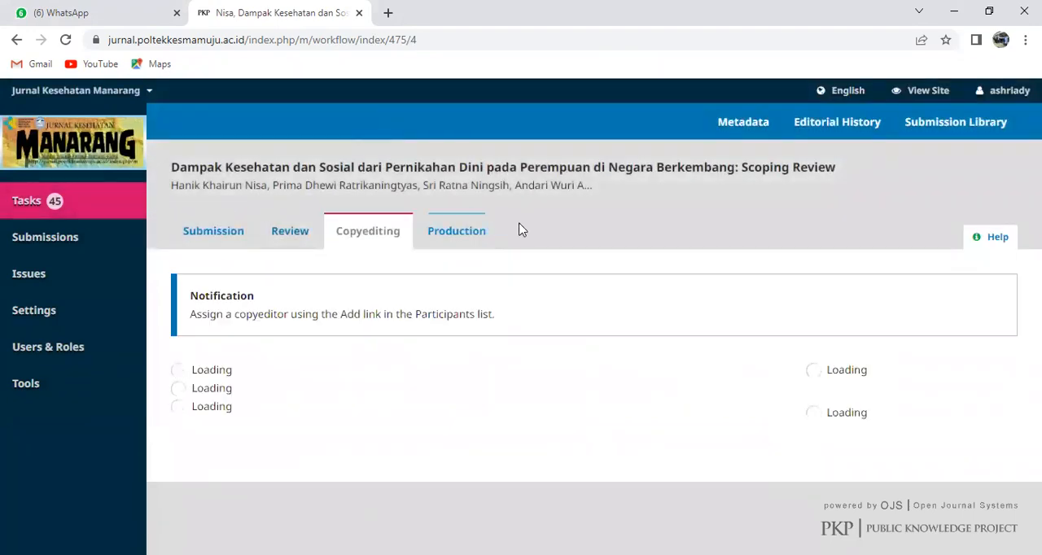
scroll(461, 366, down, 2)
scroll(464, 365, up, 2)
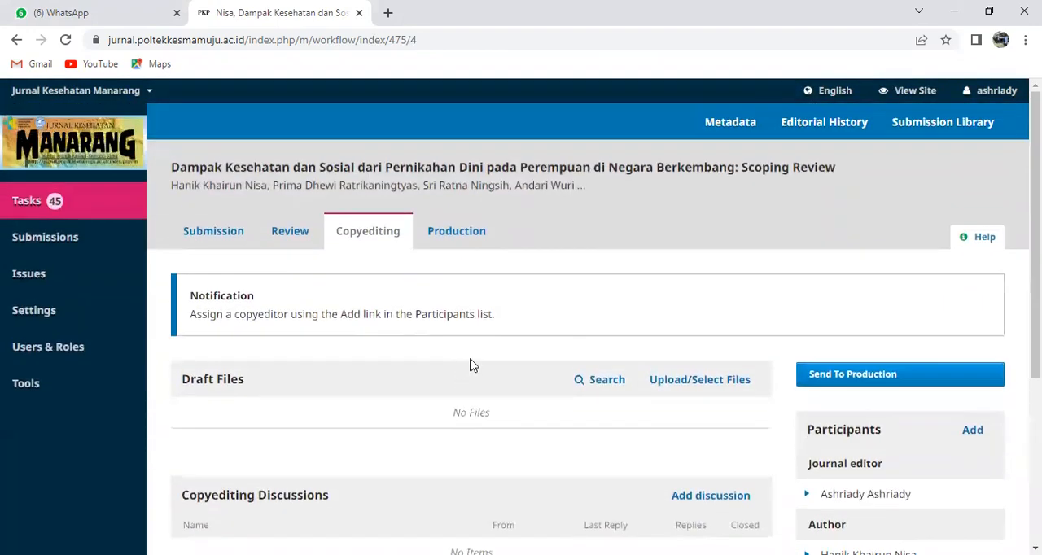
click(737, 132)
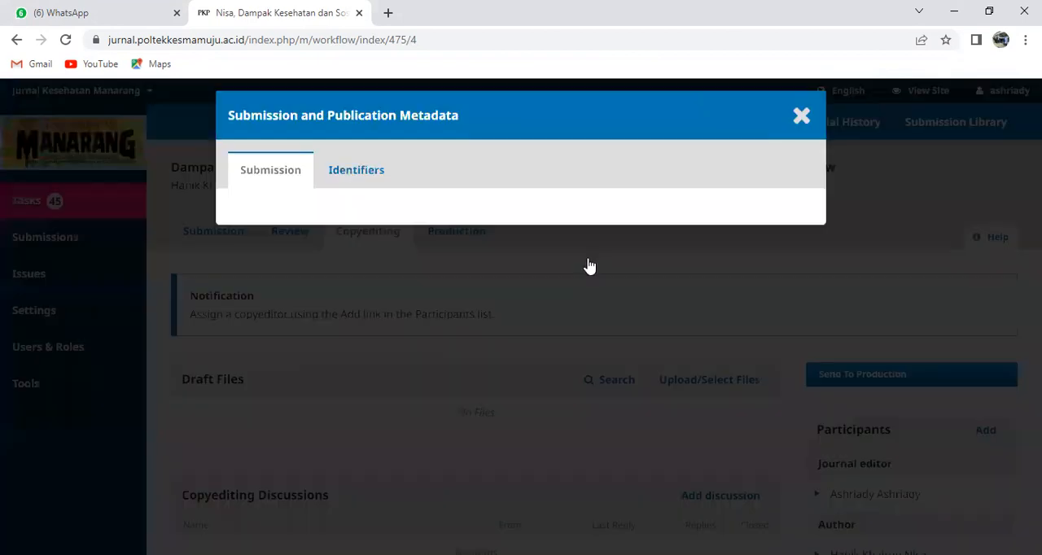
scroll(594, 348, down, 5)
scroll(598, 338, down, 3)
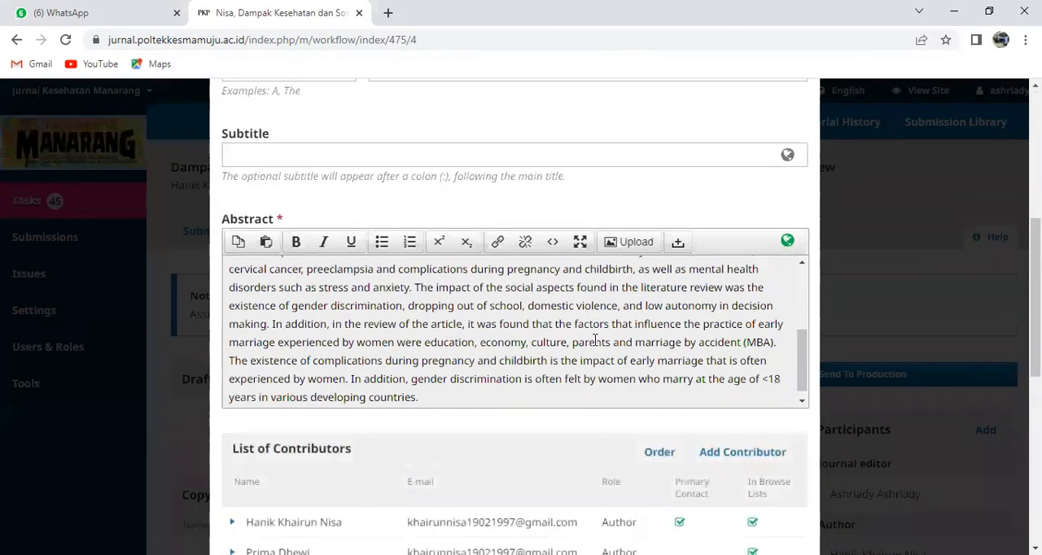
scroll(657, 316, down, 2)
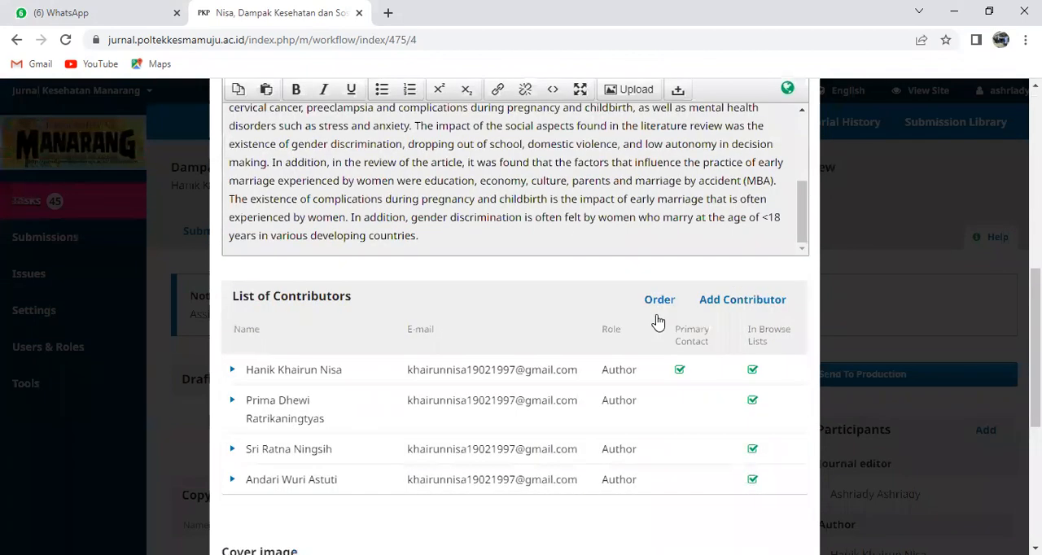
scroll(657, 322, down, 2)
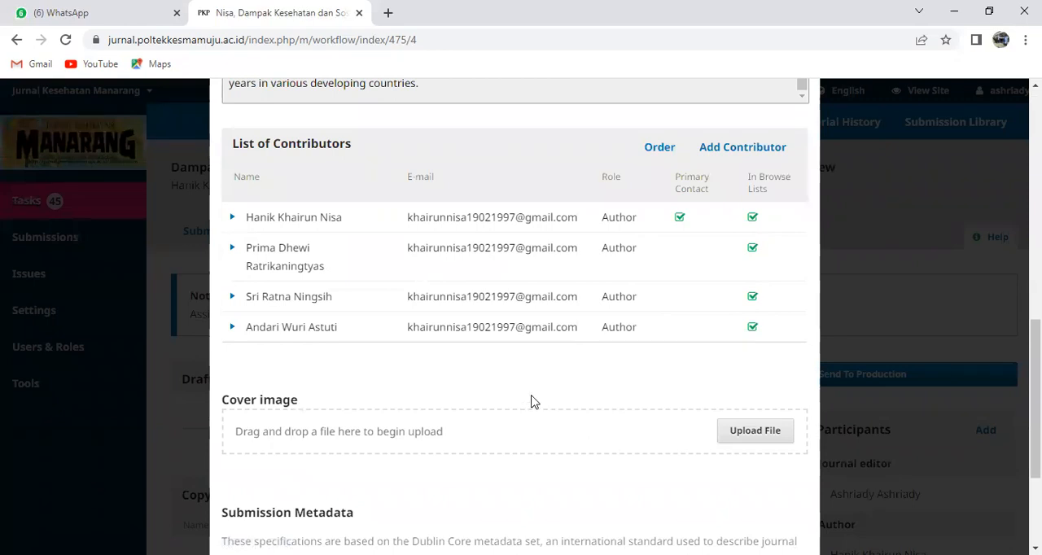
Add the keywords "Early marriage" and "child marriage" to the submission metadata as separate entries
scroll(534, 397, down, 1)
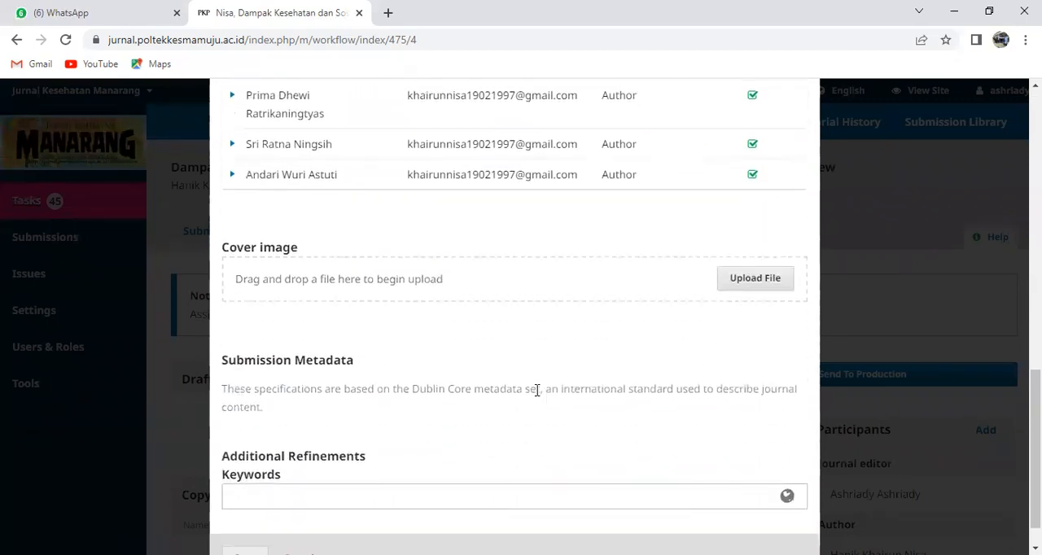
scroll(538, 391, down, 2)
click(403, 453)
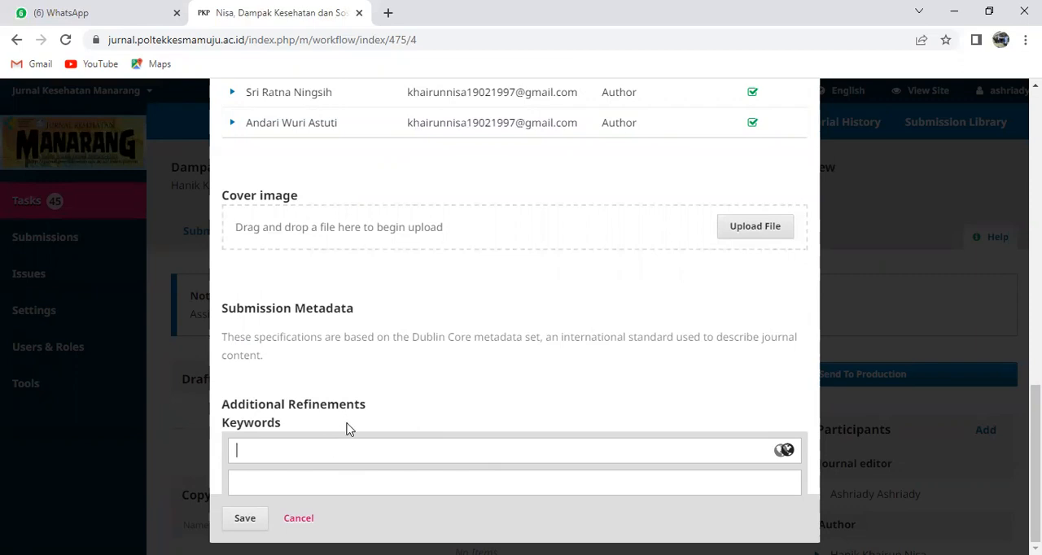
right_click(317, 447)
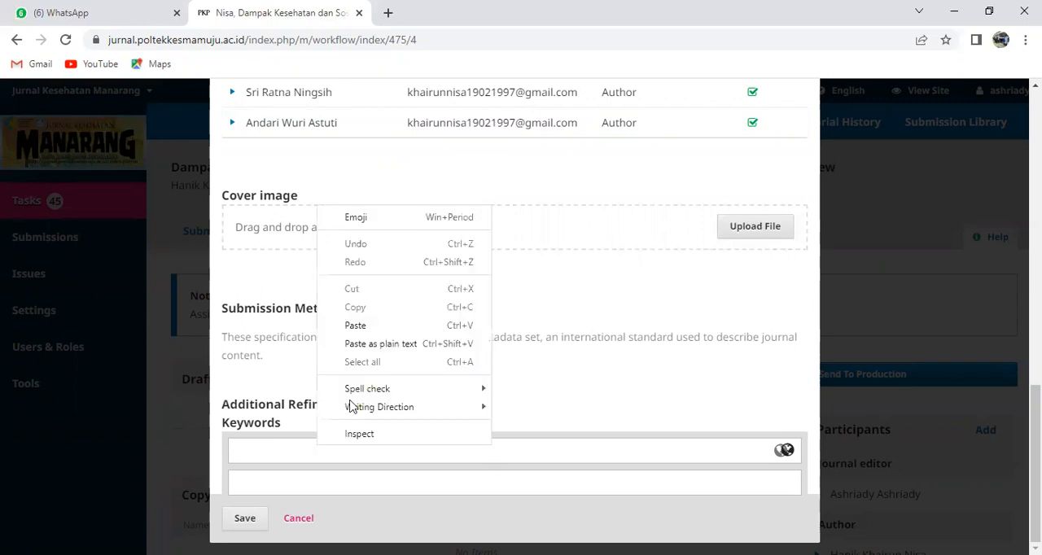
click(375, 326)
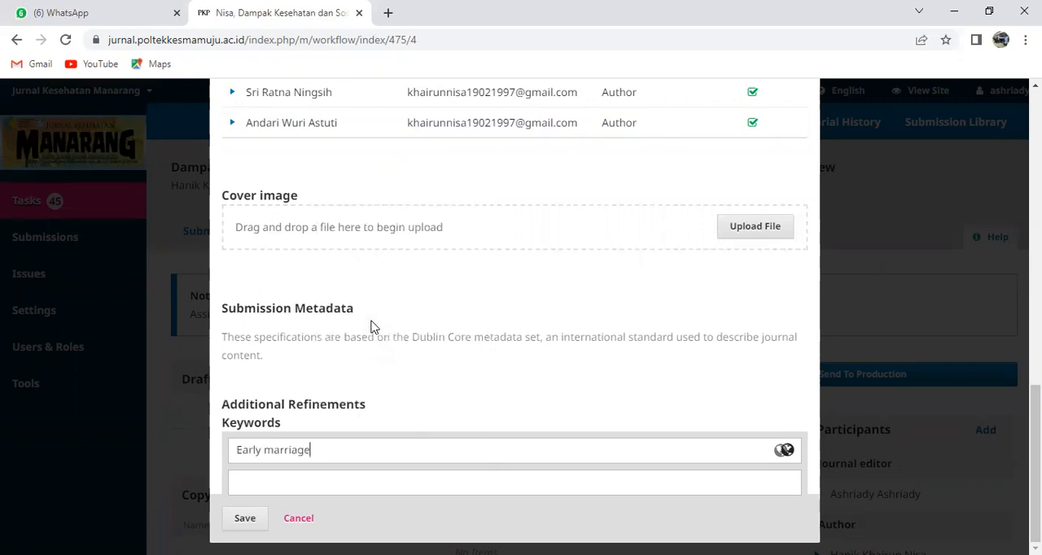
click(452, 529)
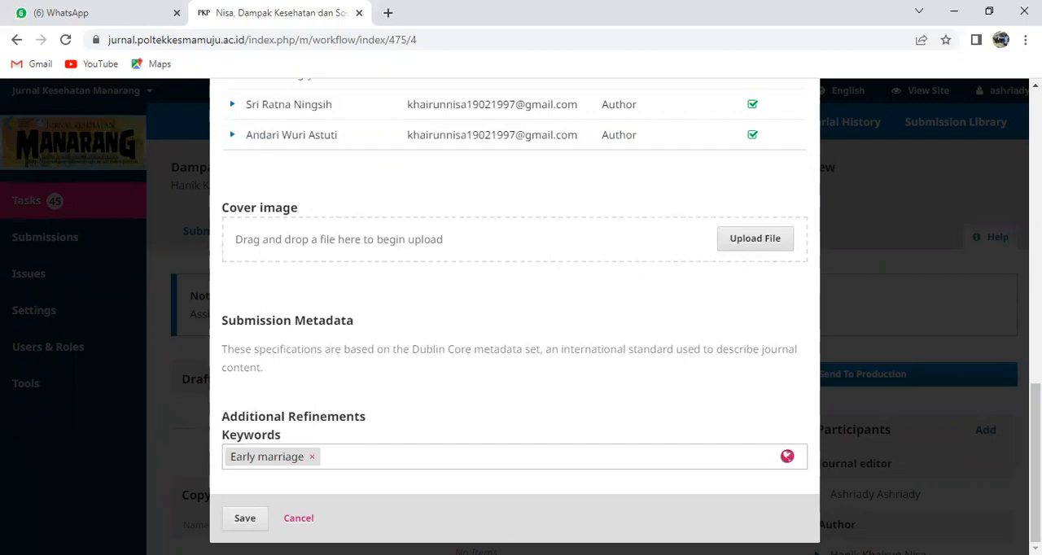
key(alt+Tab)
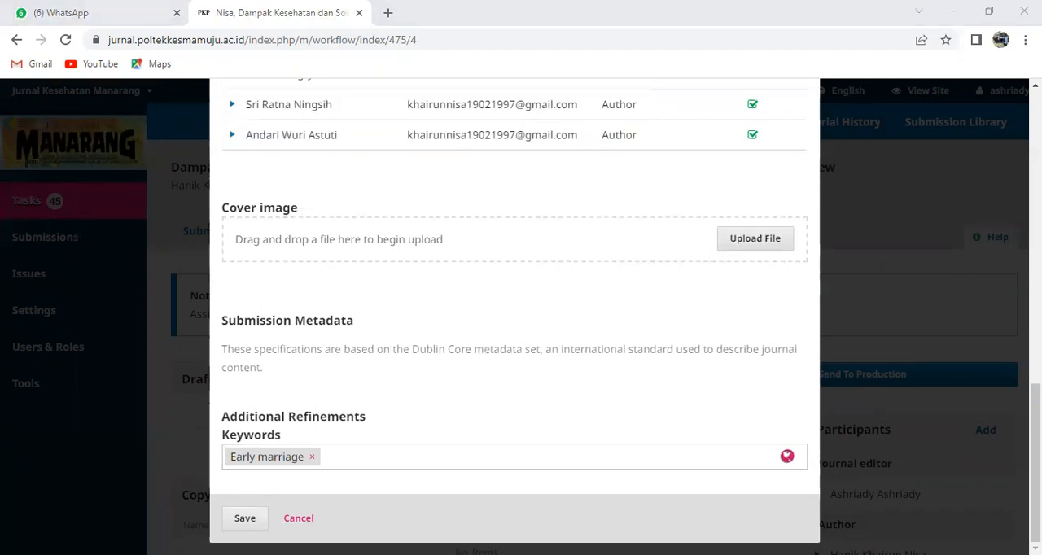
right_click(412, 457)
click(463, 340)
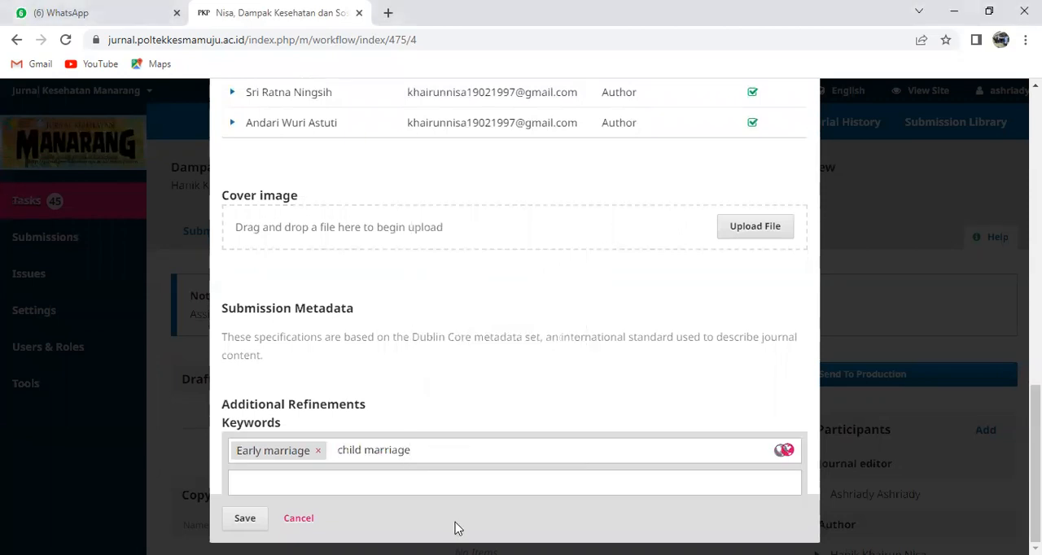
key(Return)
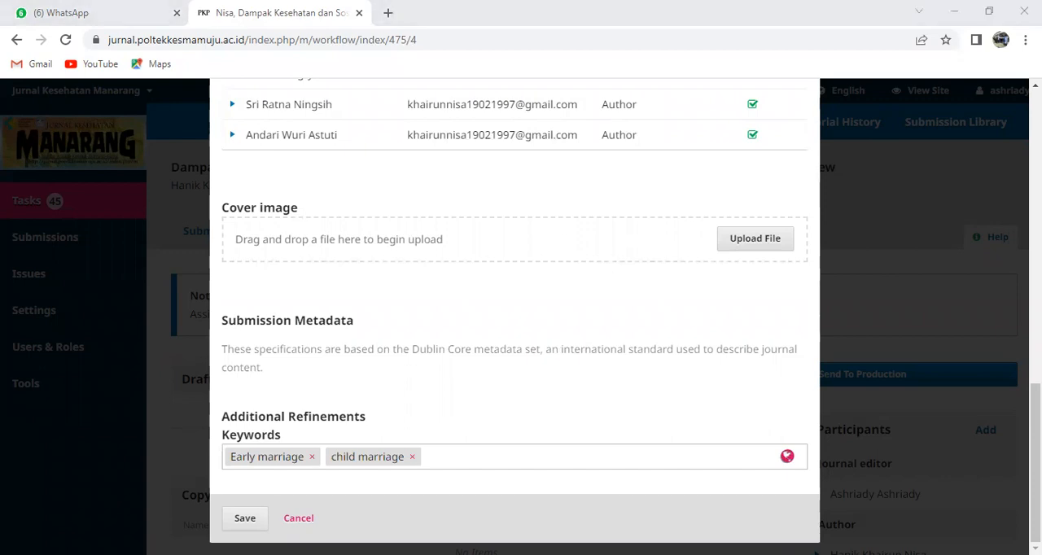
right_click(489, 456)
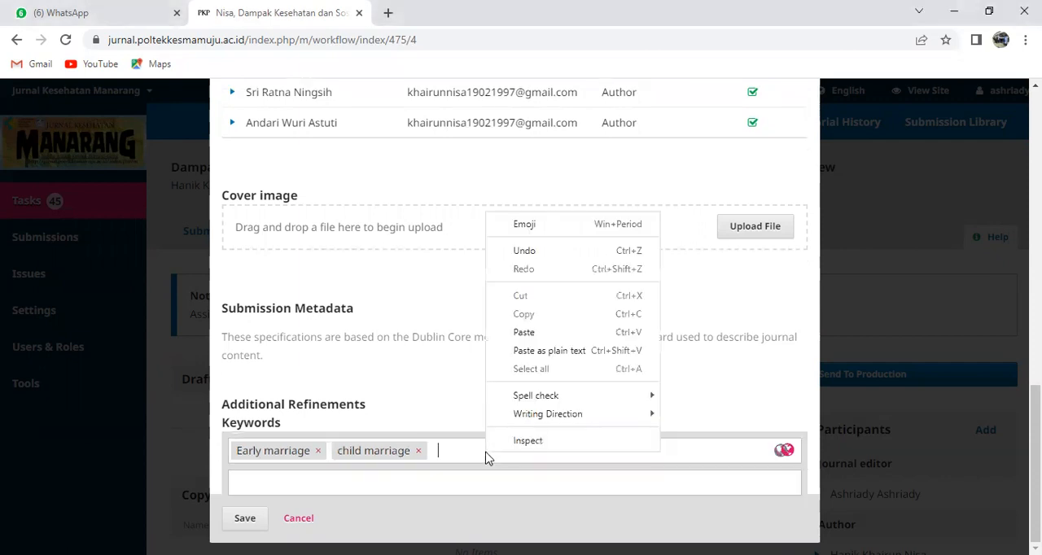
click(547, 331)
key(Return)
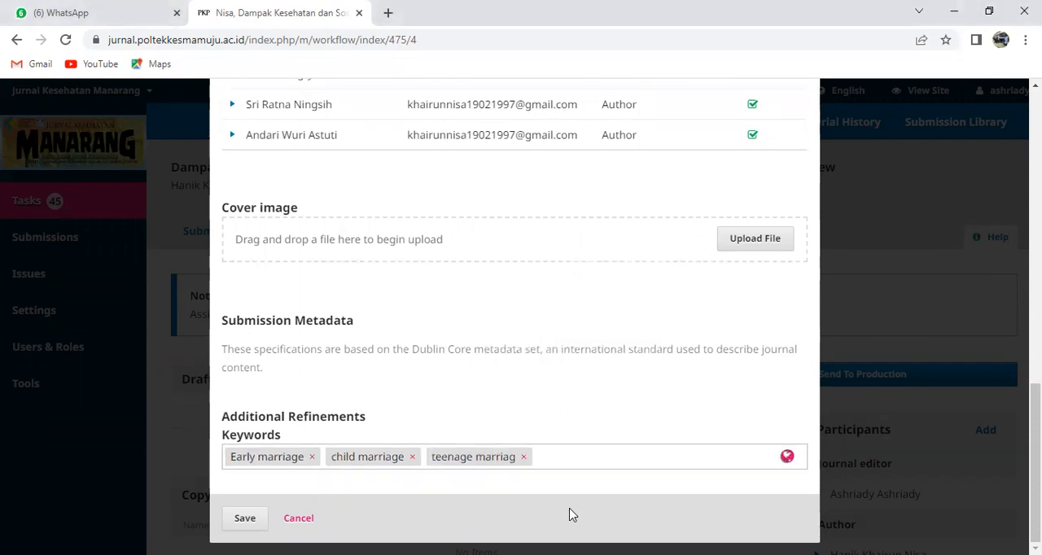
click(524, 457)
Add the keyword "teenage marriage" after "child marriage" in the submission's keywords
right_click(519, 454)
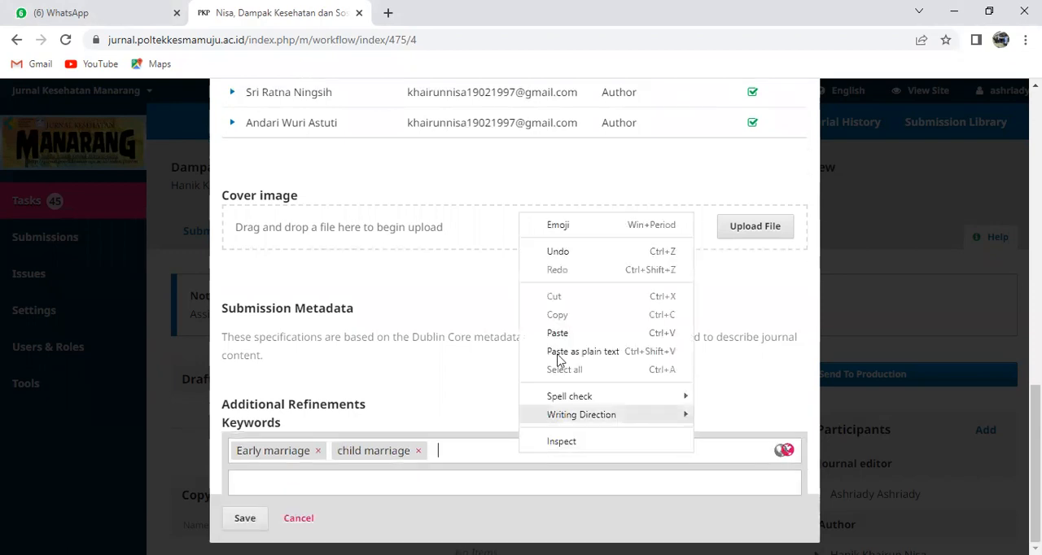
click(558, 333)
text(eenage marriage)
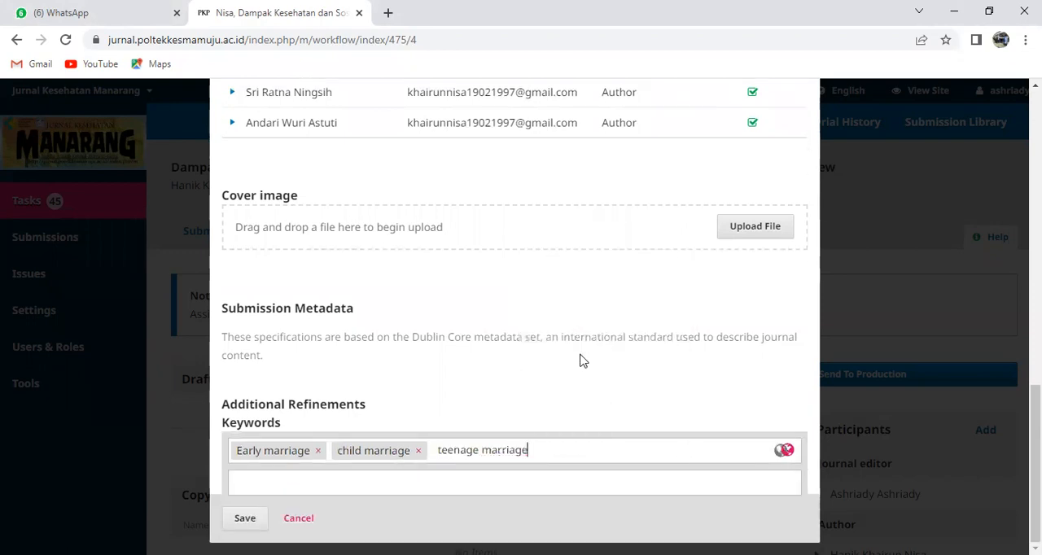
key(Return)
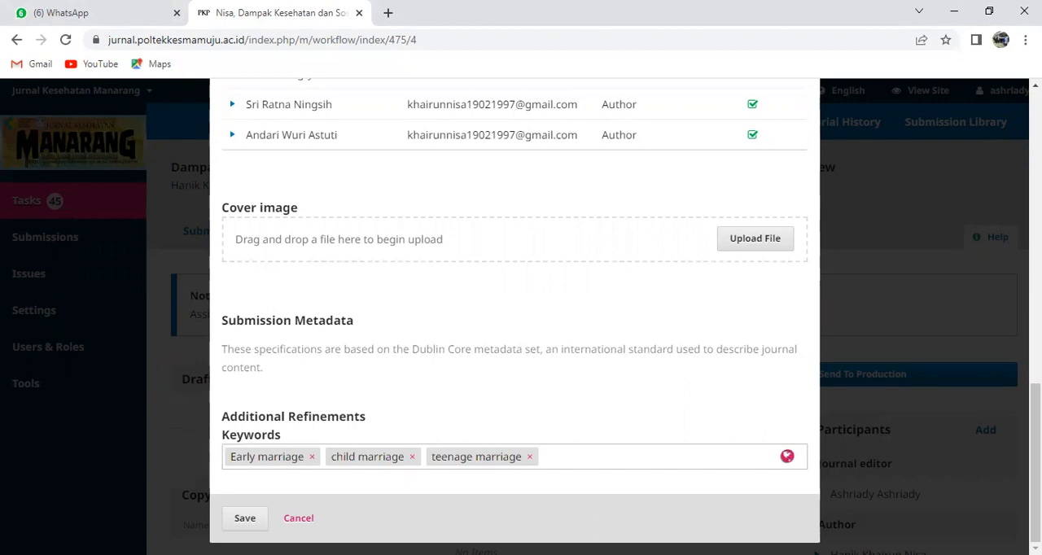
Add "social impact" and "health impact" as two further keywords of the submission
key(alt+Tab)
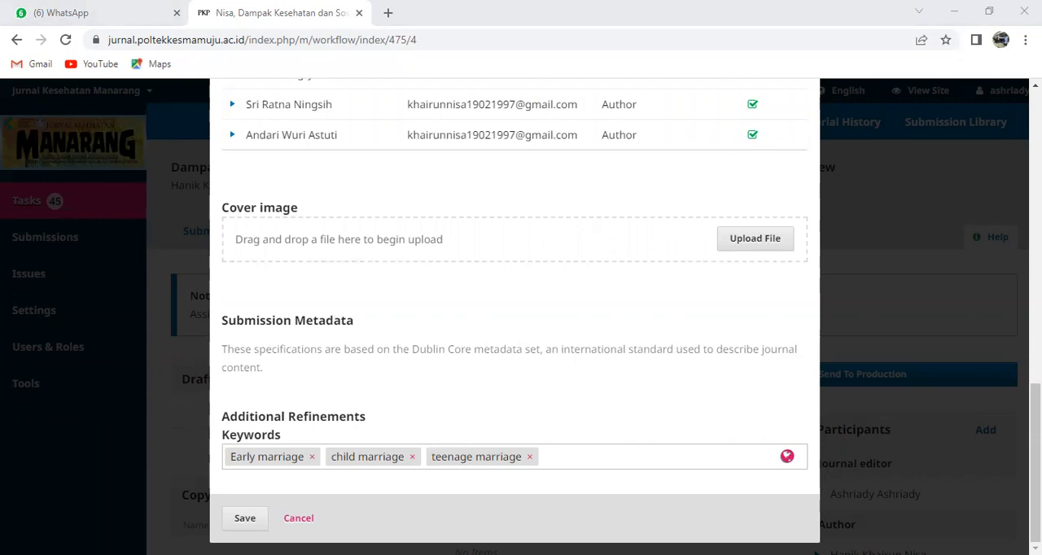
right_click(583, 459)
click(628, 342)
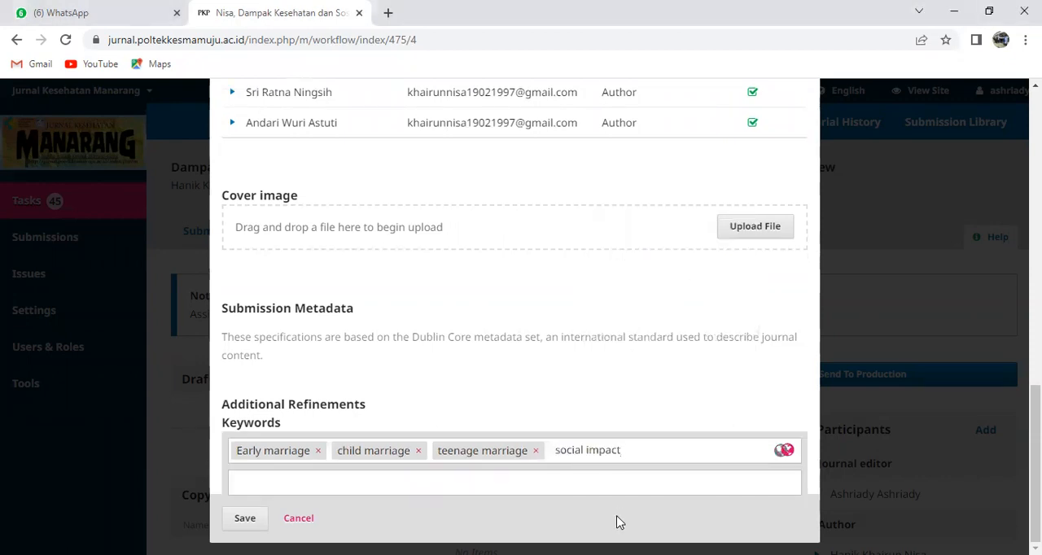
key(Return)
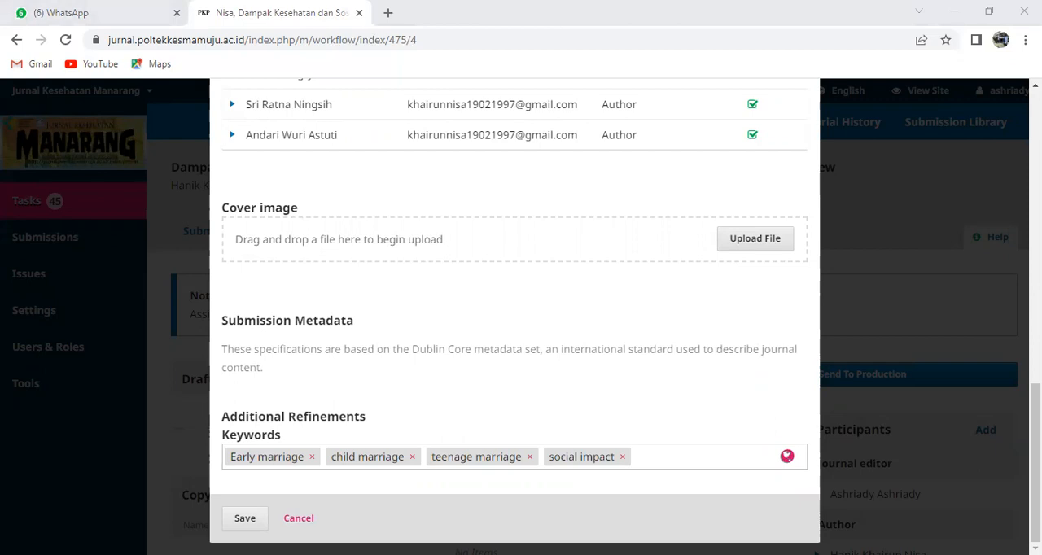
right_click(671, 456)
click(675, 352)
key(Return)
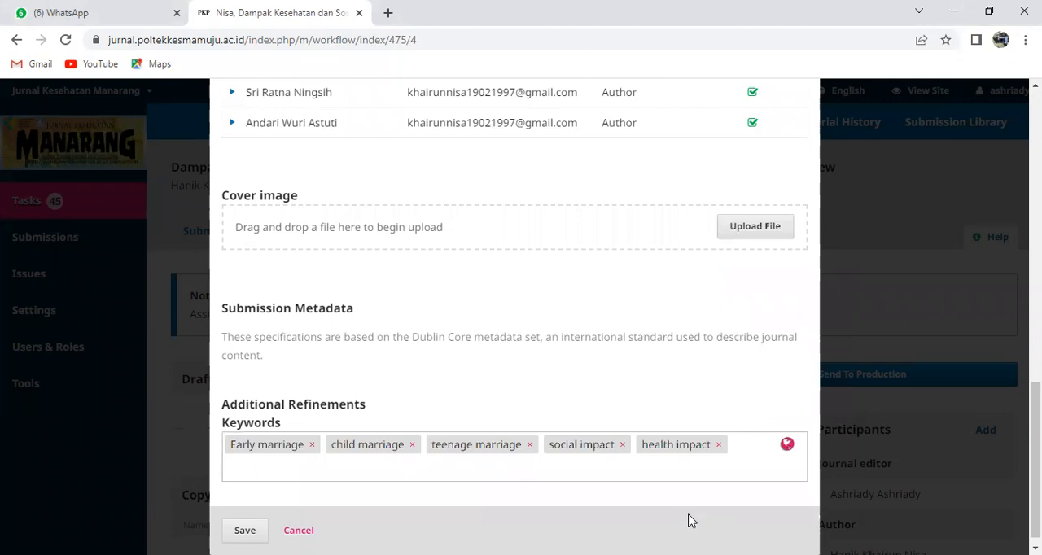
Check the source manuscript once more and save the submission metadata
key(alt+Tab)
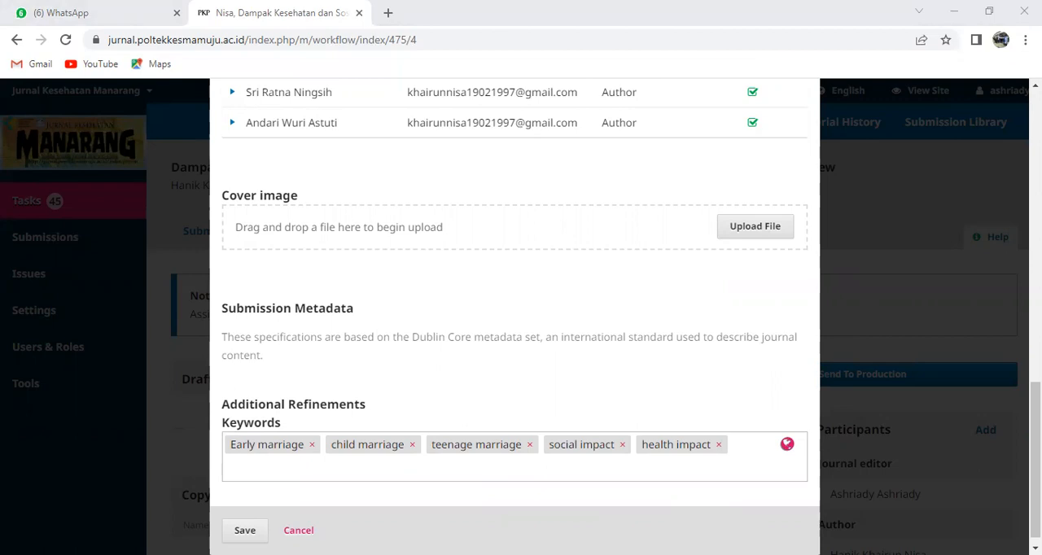
key(alt+Tab)
scroll(626, 501, down, 1)
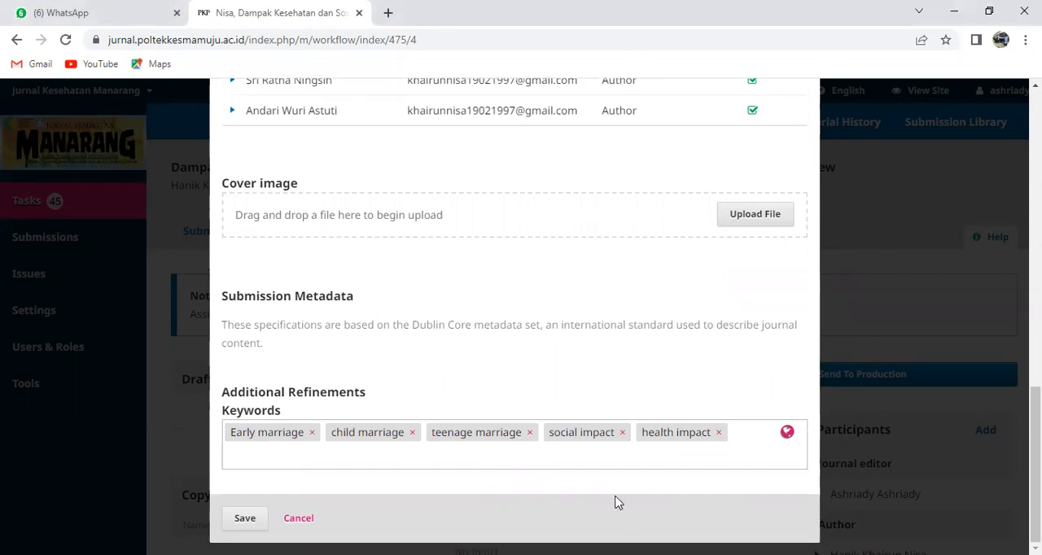
click(246, 522)
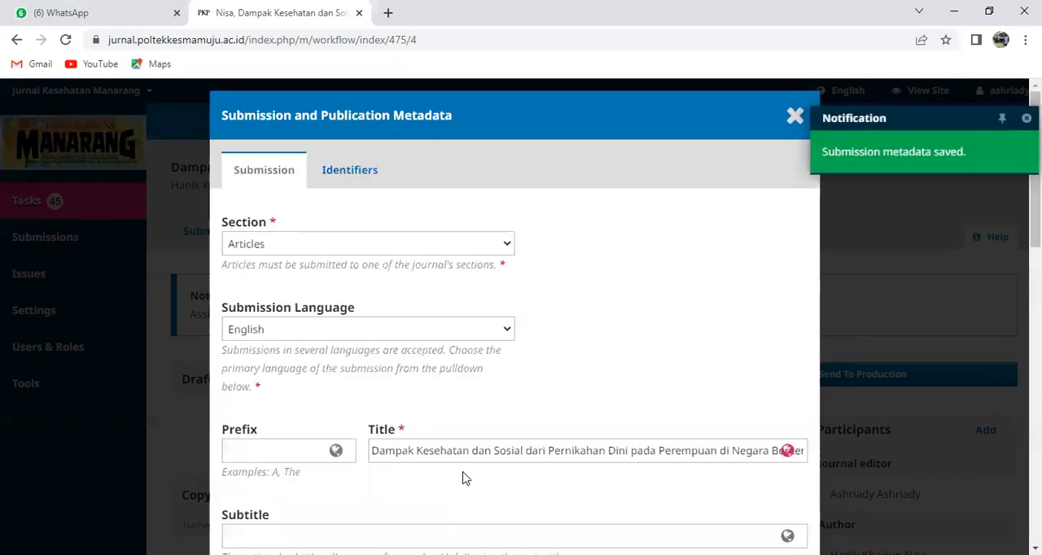
Review the saved metadata from title and abstract through contributors, cover image and keywords
scroll(550, 287, down, 2)
scroll(549, 287, down, 8)
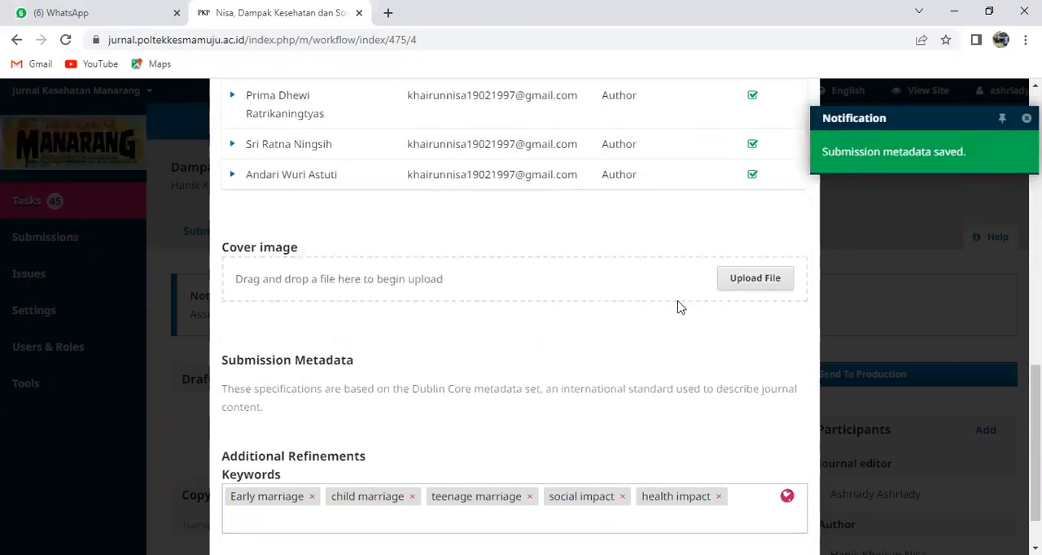
scroll(696, 371, up, 2)
scroll(696, 371, up, 5)
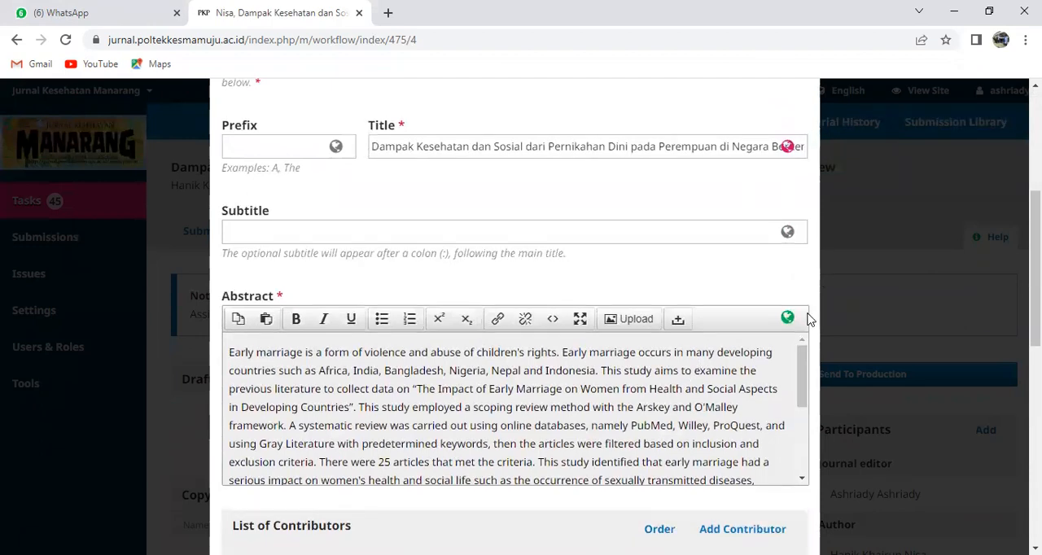
scroll(808, 319, up, 2)
scroll(807, 337, down, 5)
scroll(808, 348, down, 5)
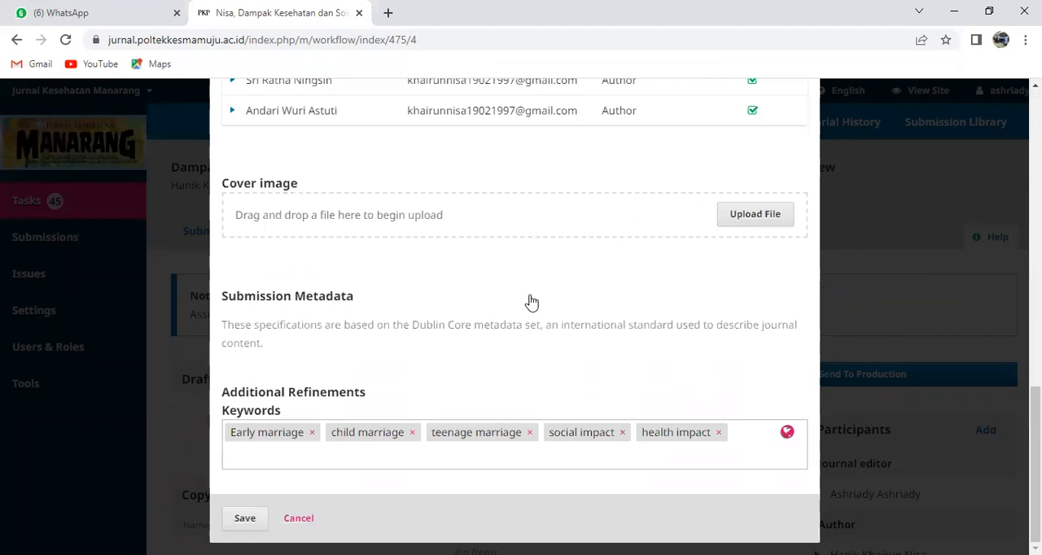
click(772, 218)
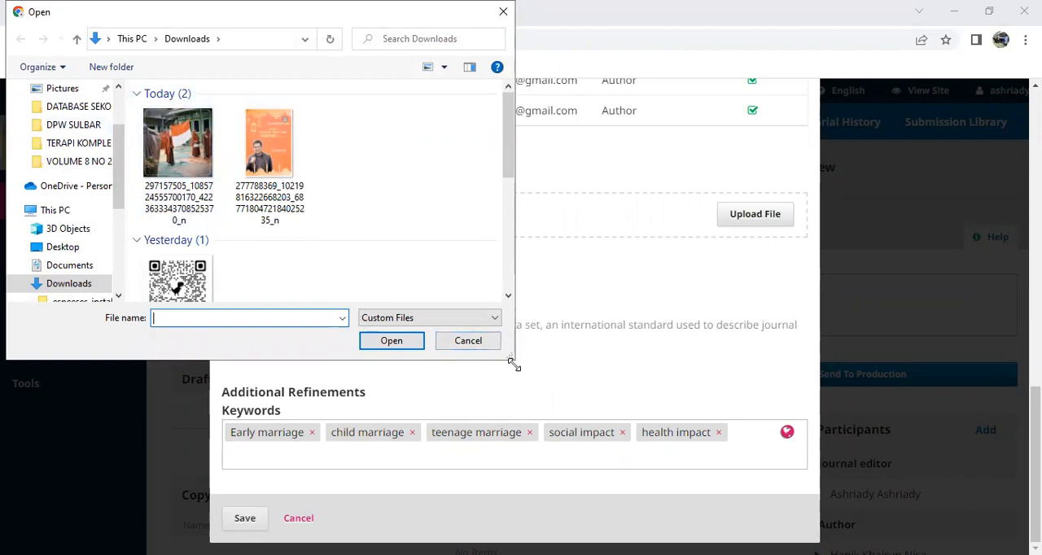
click(483, 342)
scroll(719, 326, up, 15)
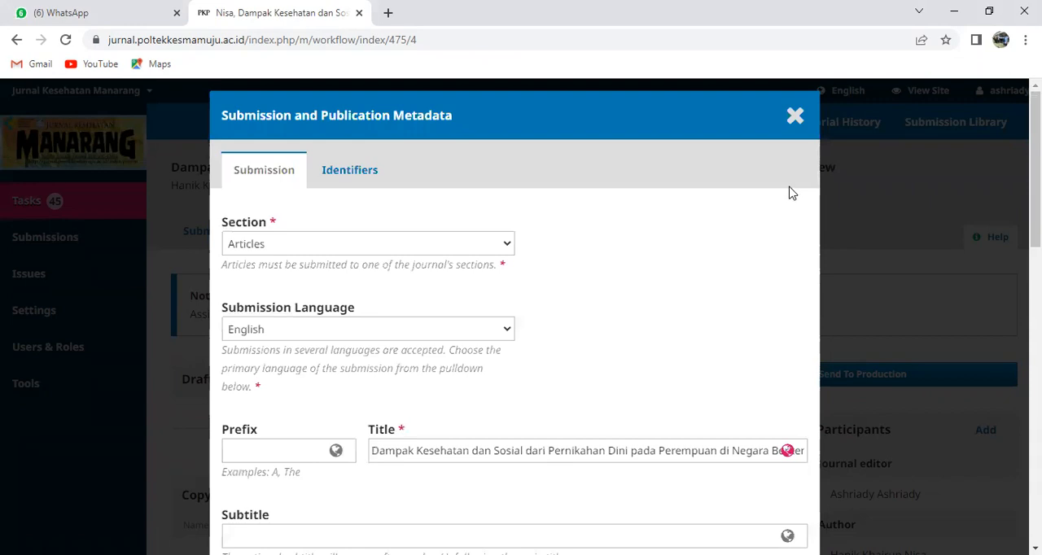
Close the submission metadata and return to the copyediting stage
scroll(809, 212, down, 2)
scroll(803, 206, up, 2)
click(801, 133)
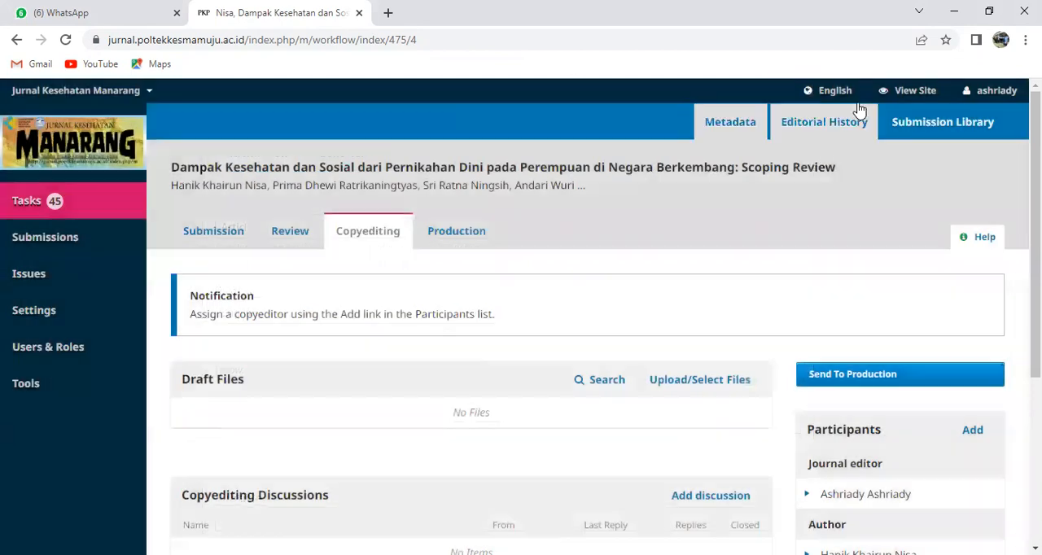
View the journal's public site and examine the cover images shown beside the current issue's articles
click(892, 95)
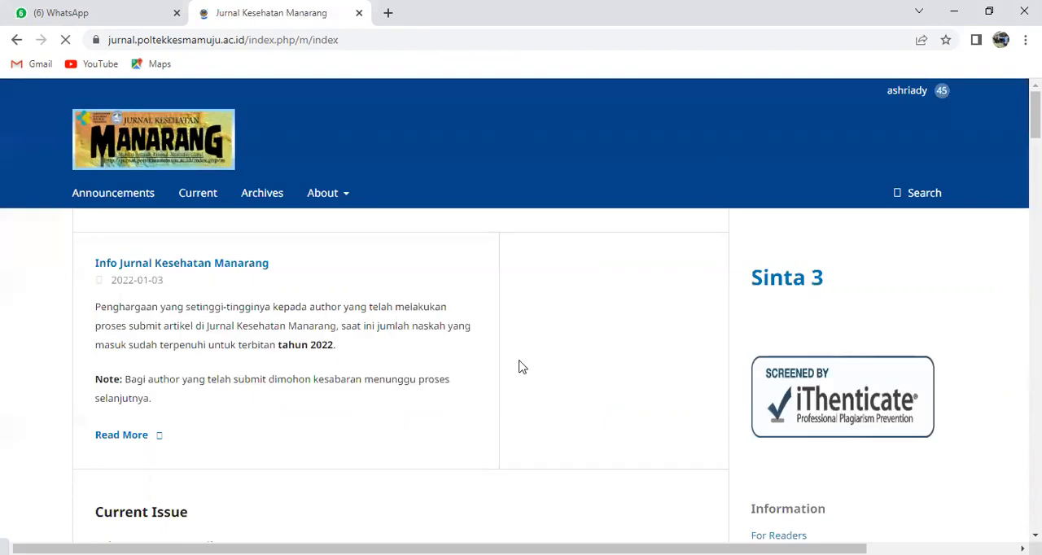
scroll(513, 367, down, 8)
scroll(504, 372, down, 1)
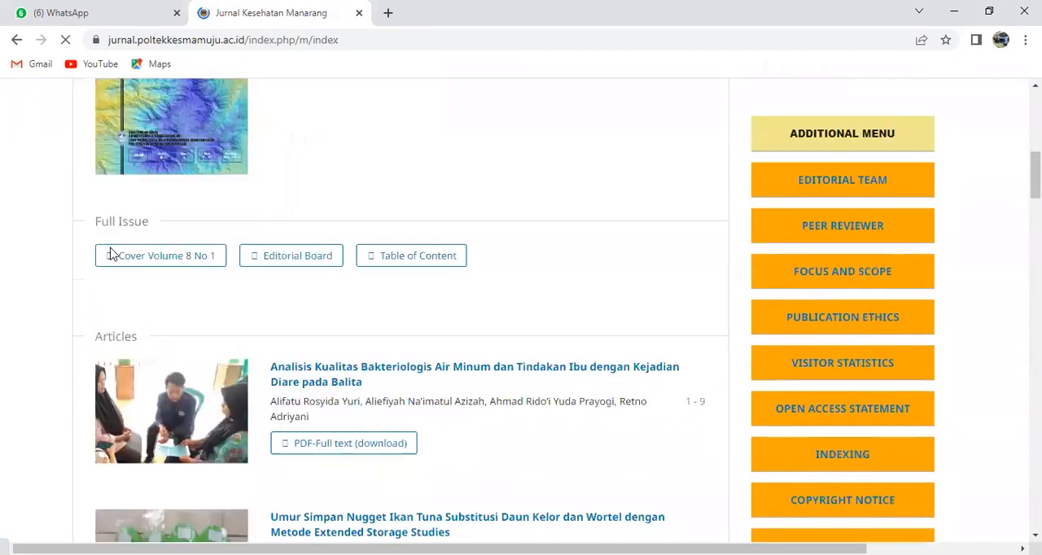
scroll(111, 254, down, 4)
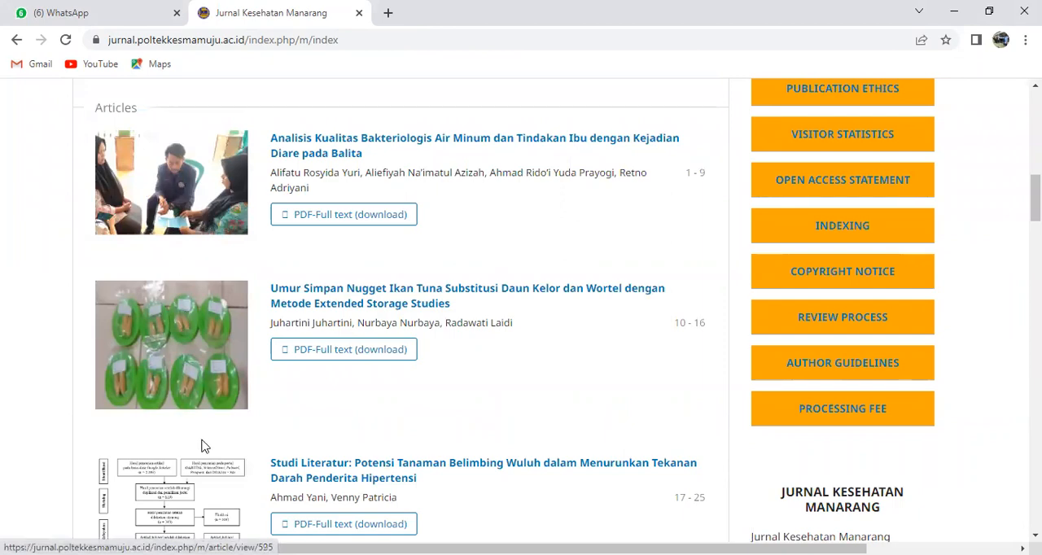
Compare the photo and diagram thumbnails of the remaining articles in the current issue, down the full article list
scroll(196, 455, down, 6)
scroll(155, 383, down, 6)
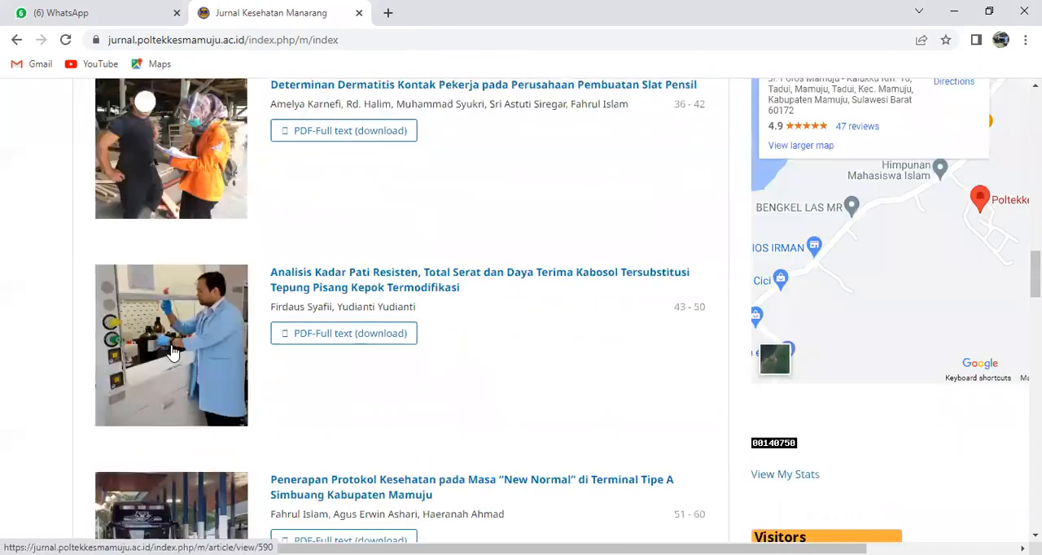
scroll(179, 350, down, 4)
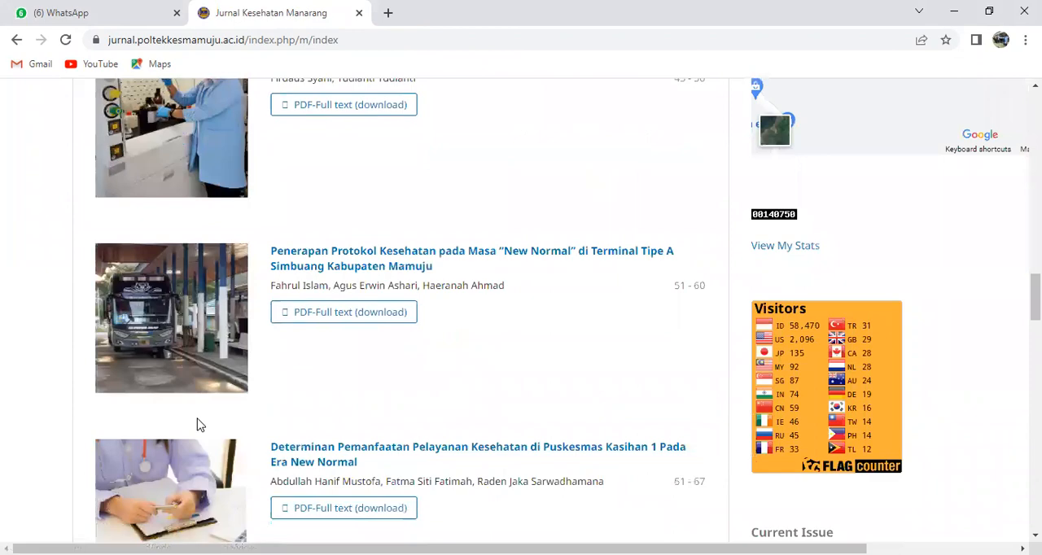
scroll(204, 423, down, 4)
scroll(341, 365, up, 20)
scroll(250, 417, down, 5)
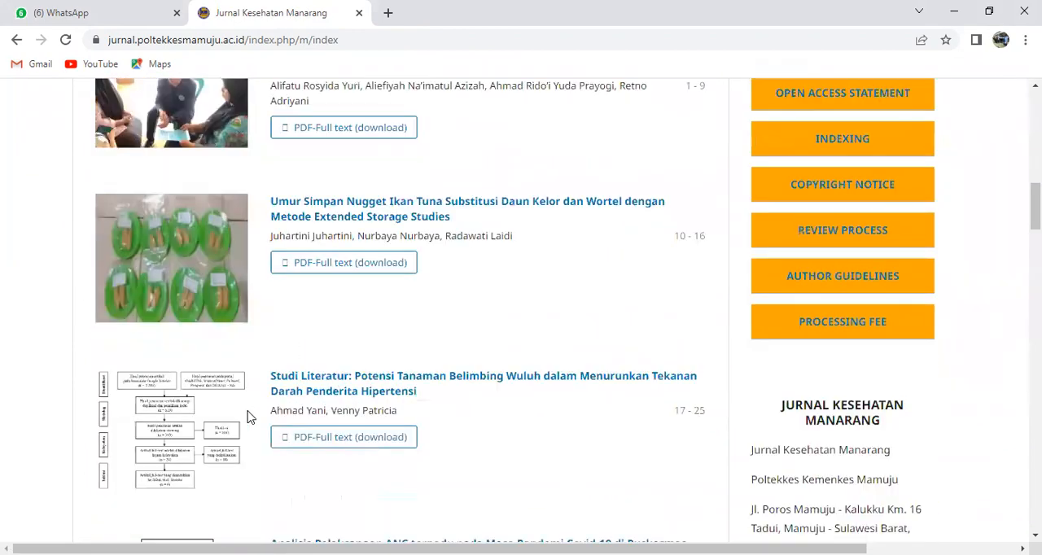
scroll(250, 417, down, 3)
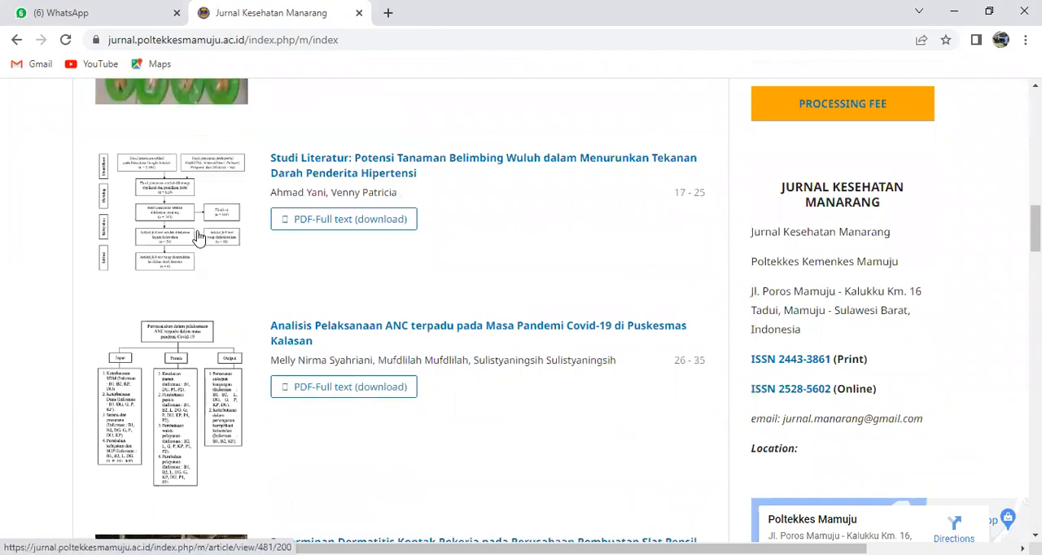
scroll(204, 277, down, 5)
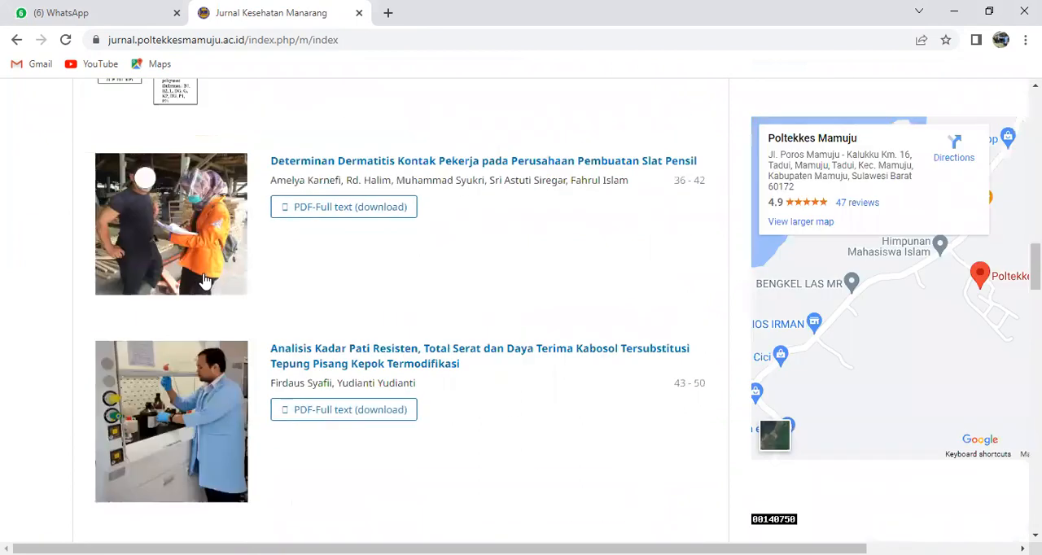
scroll(561, 356, down, 5)
scroll(600, 342, up, 15)
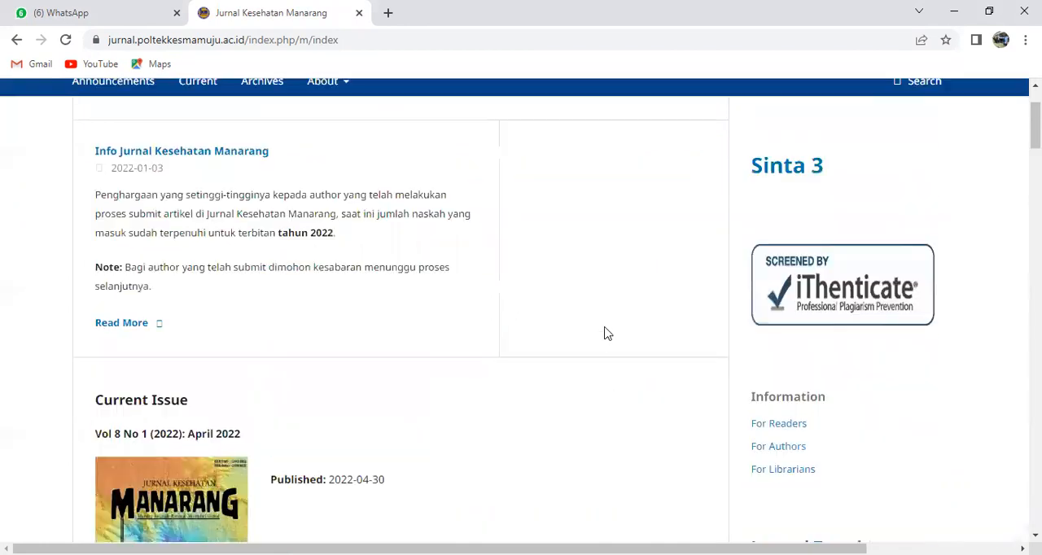